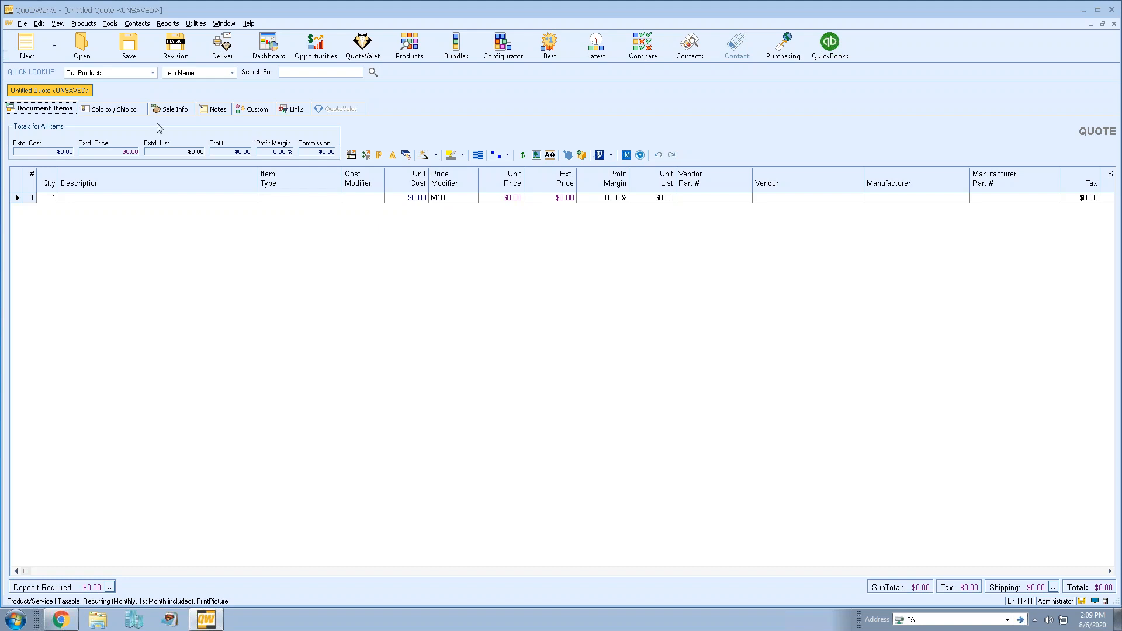
# - Look up Kaseya BMS contacts for the quote's Sold to details by Account Name "aspire"
pyautogui.click(117, 108)
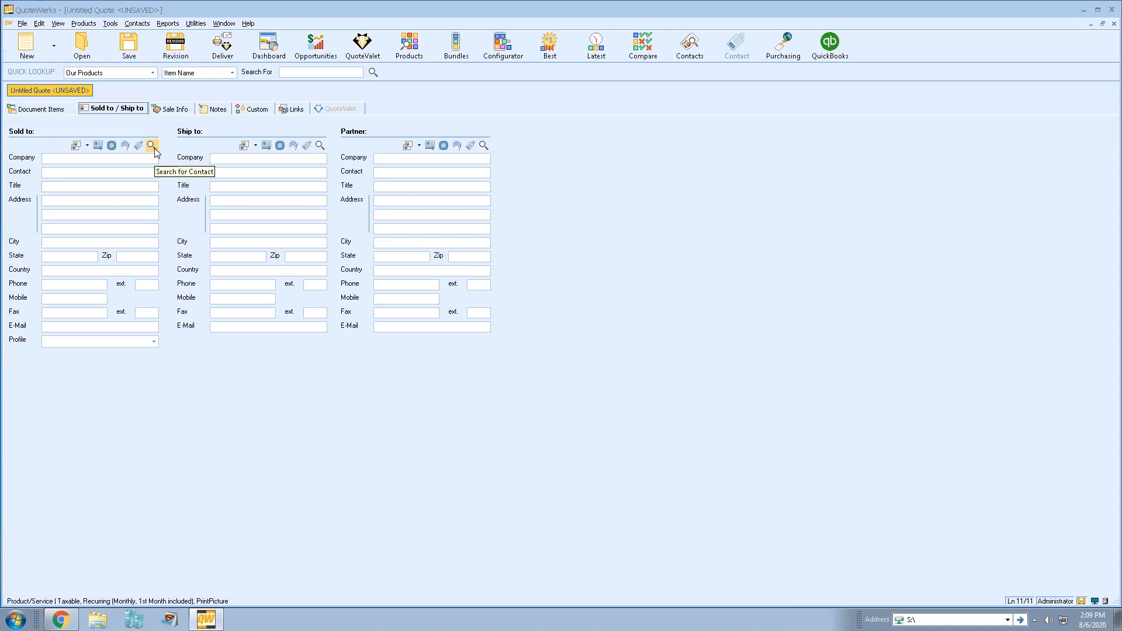
pyautogui.click(153, 148)
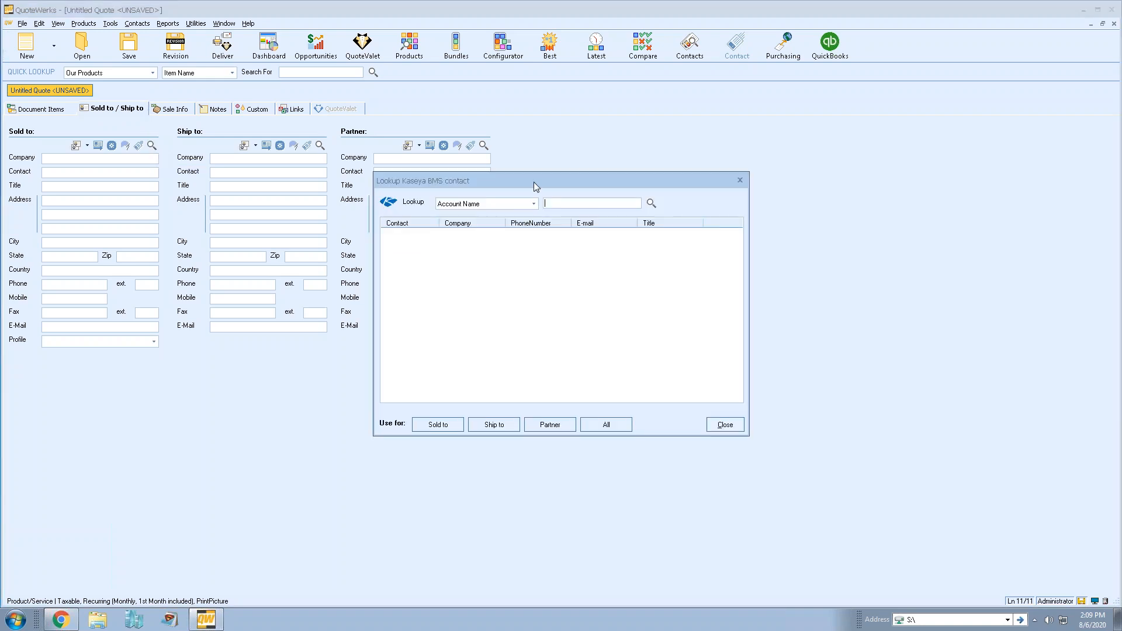
pyautogui.moveTo(496, 183); pyautogui.dragTo(629, 133)
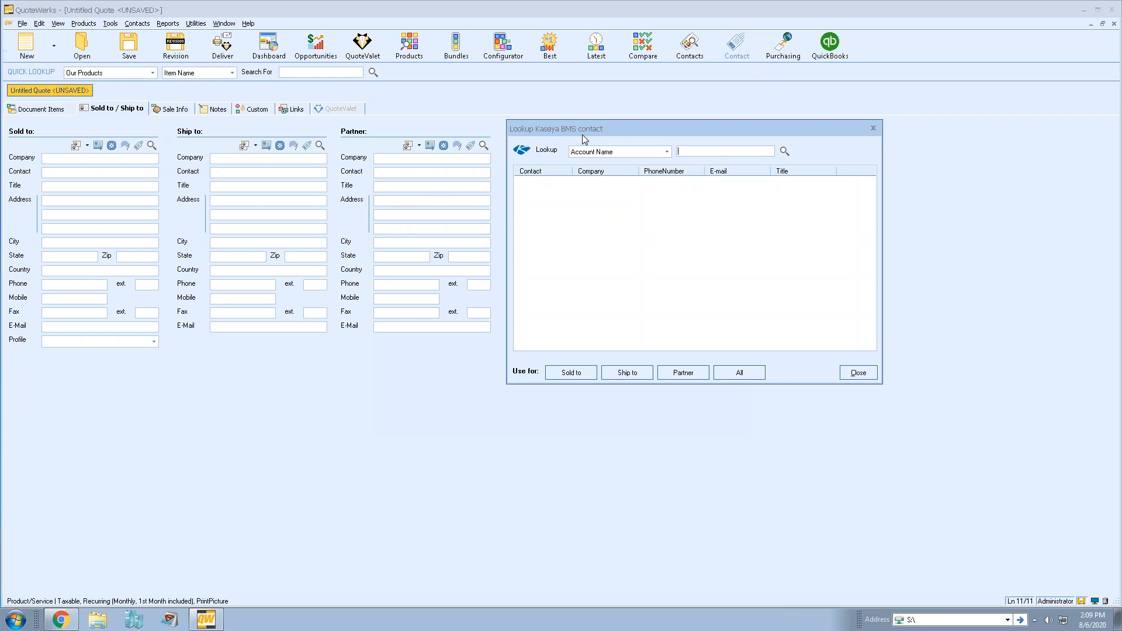
pyautogui.click(667, 151)
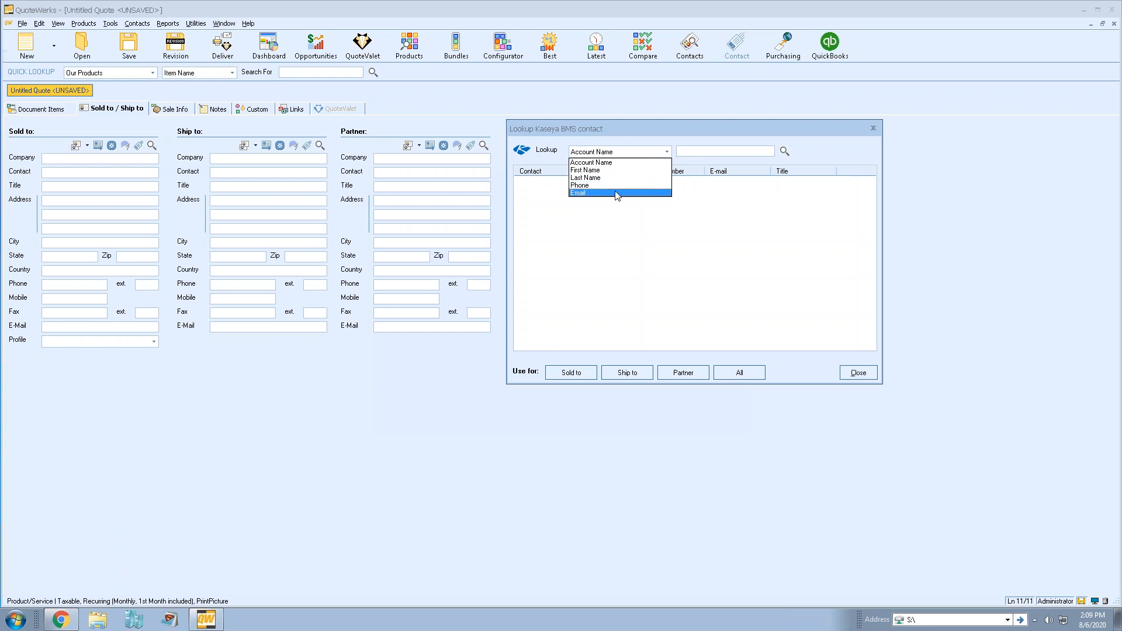
pyautogui.click(614, 163)
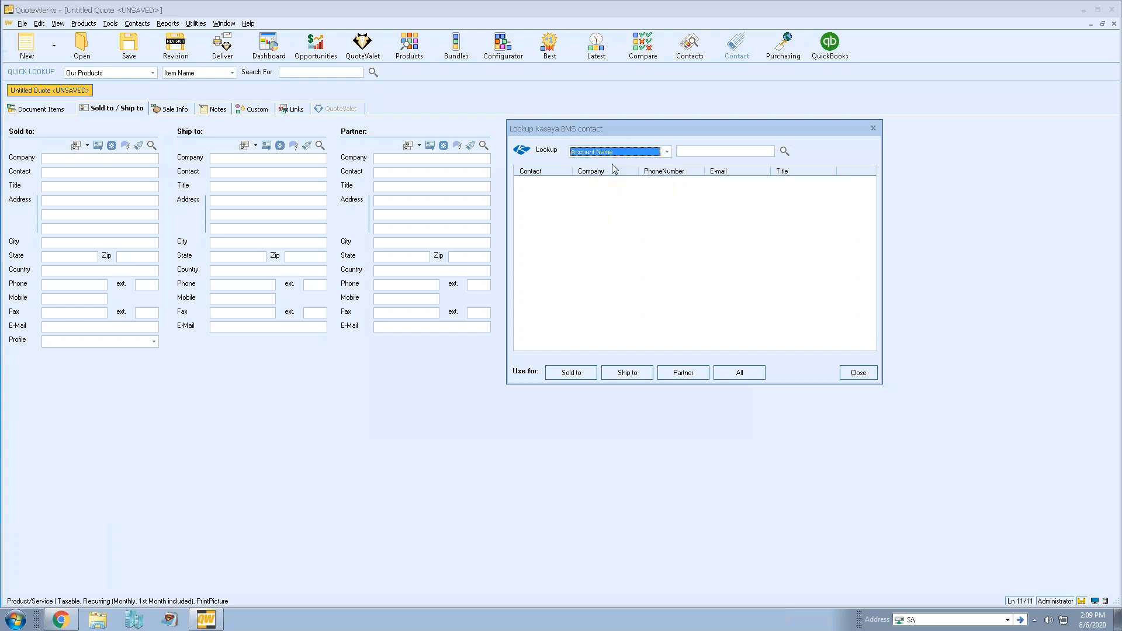
pyautogui.click(689, 153)
pyautogui.write('aspire')
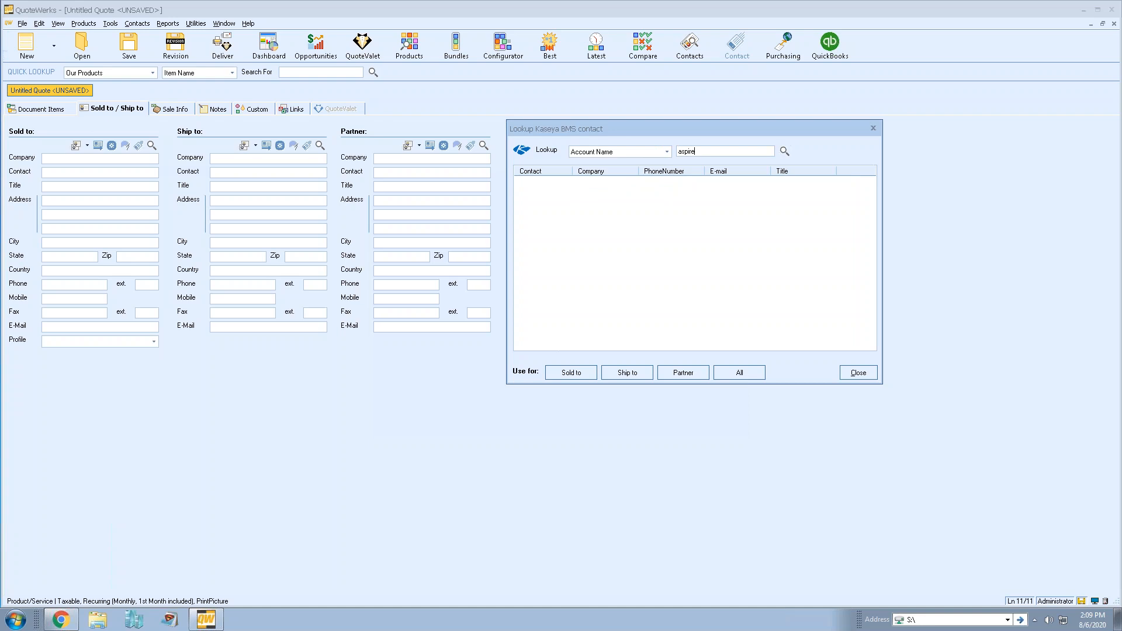
pyautogui.press('Return')
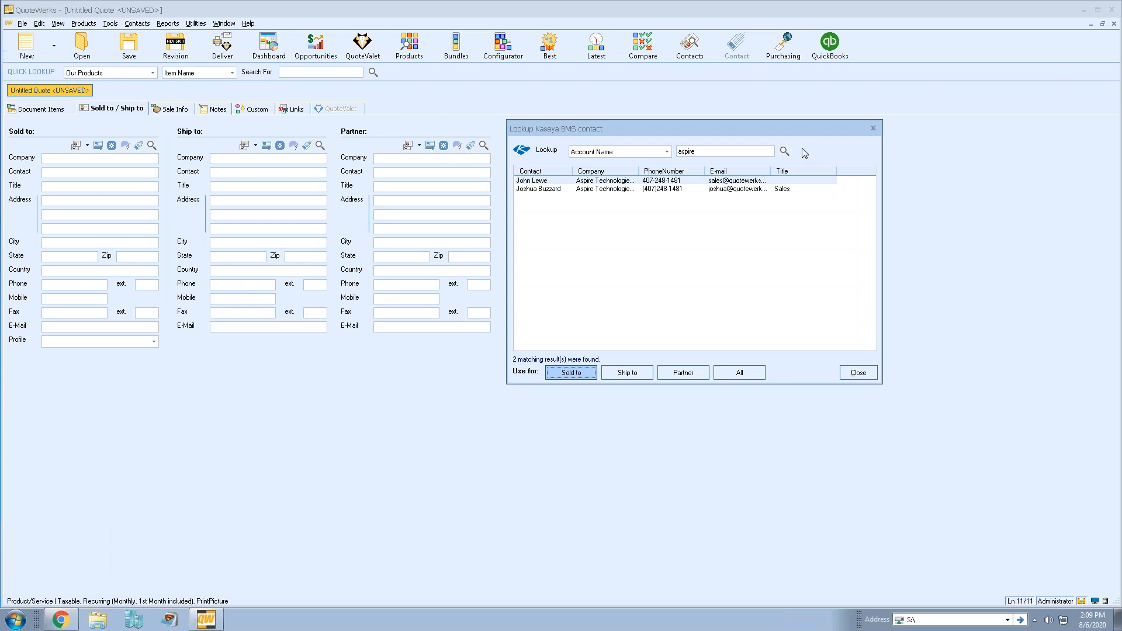
# - Use the first Aspire Technologies contact for Sold to with its Main address, and close the contact lookup
pyautogui.click(651, 182)
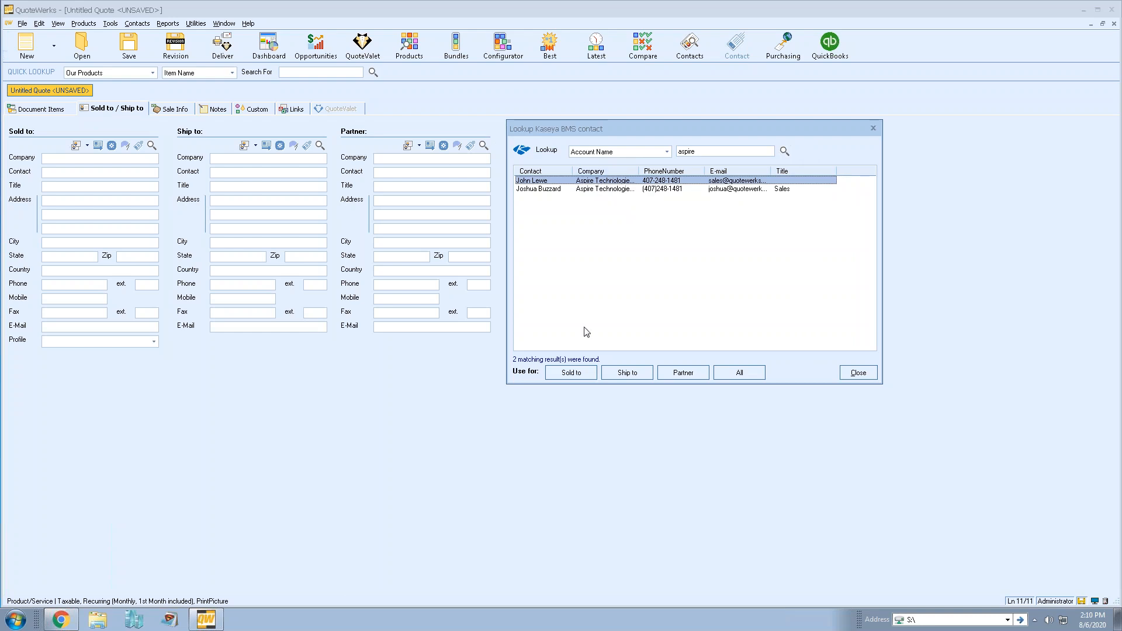
pyautogui.click(570, 372)
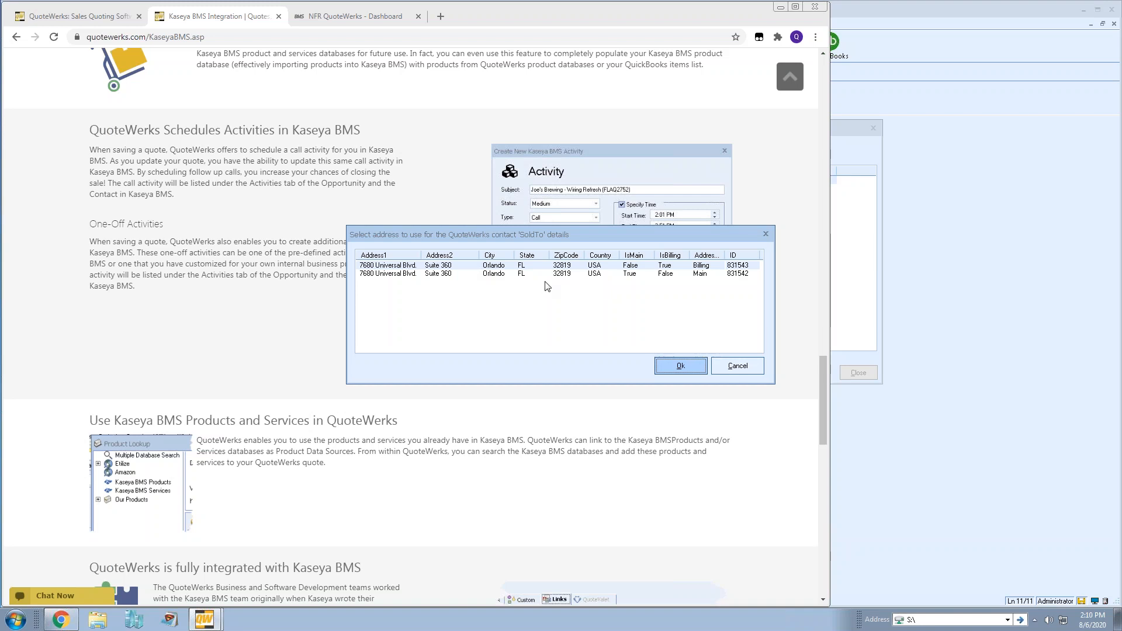
pyautogui.click(565, 274)
pyautogui.click(667, 364)
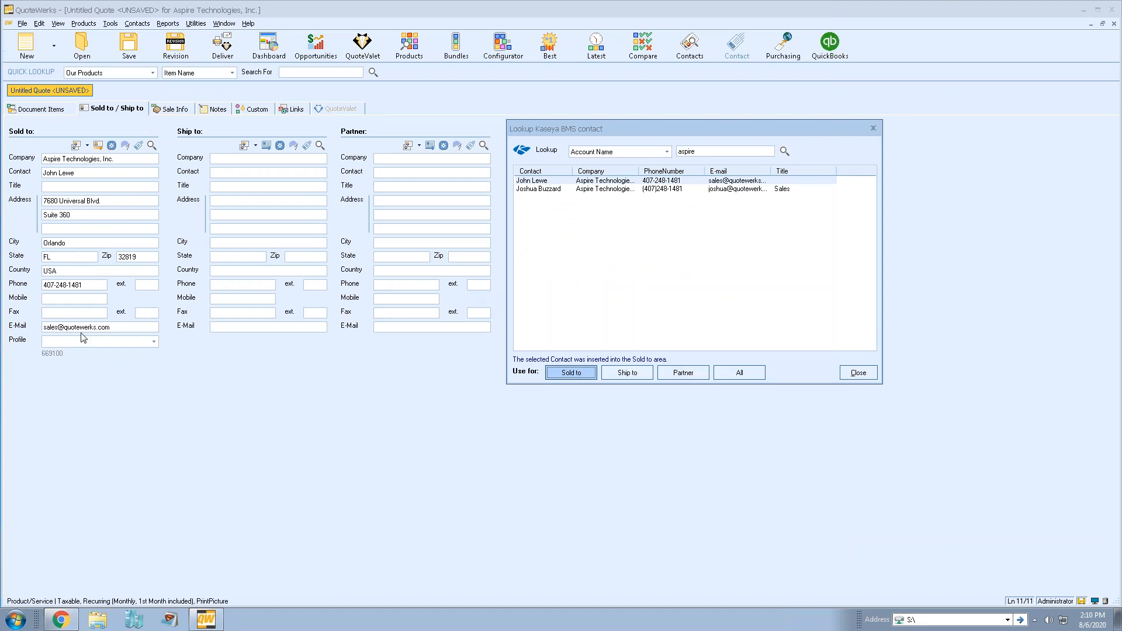
pyautogui.click(854, 371)
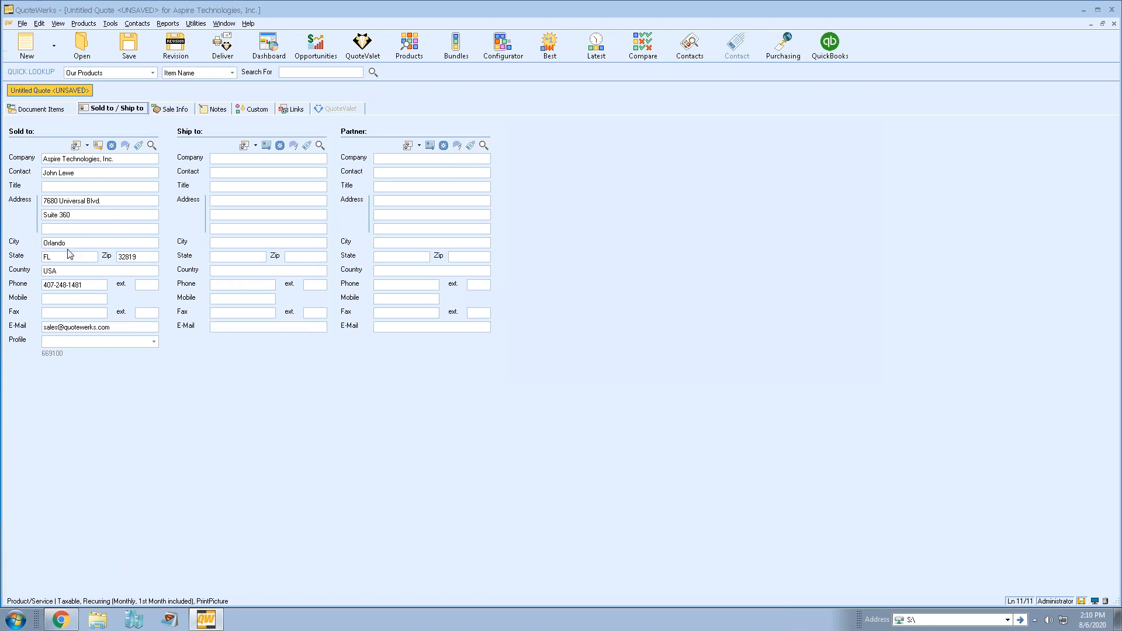
# - Insert a section header "Hardware:" above the first line of the document items
pyautogui.click(46, 110)
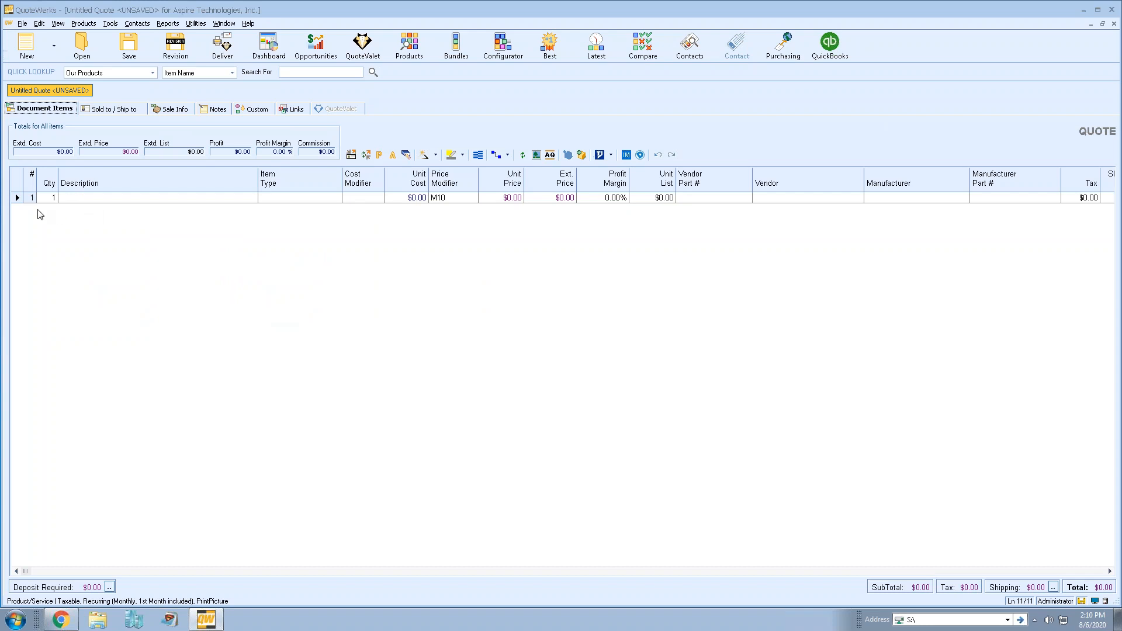
pyautogui.rightClick(18, 199)
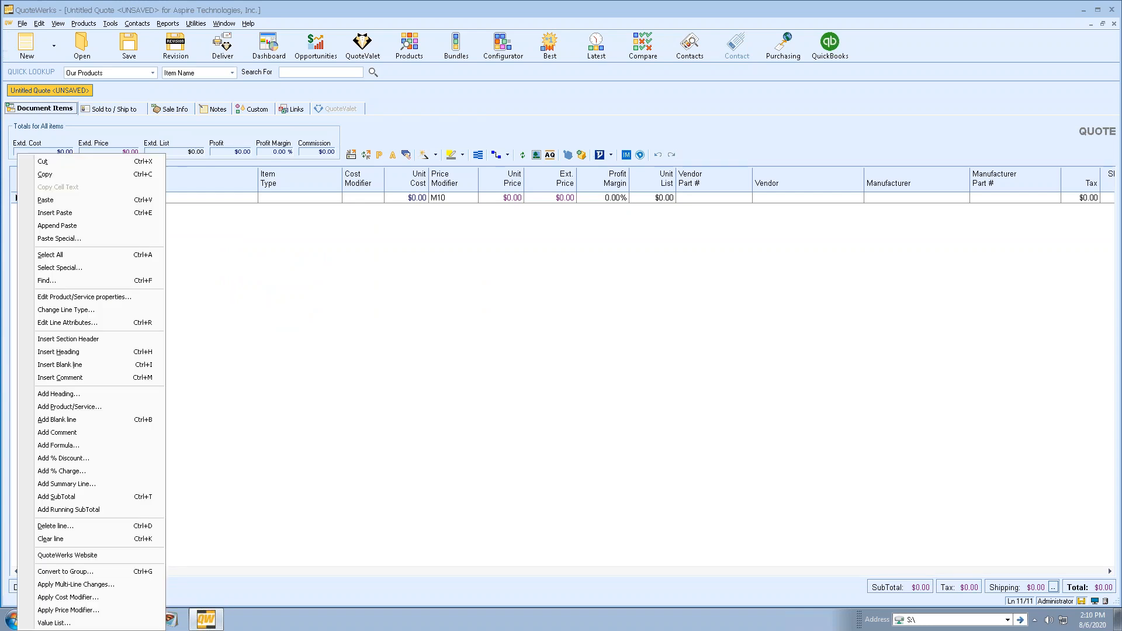
pyautogui.click(115, 339)
pyautogui.write('Hardware')
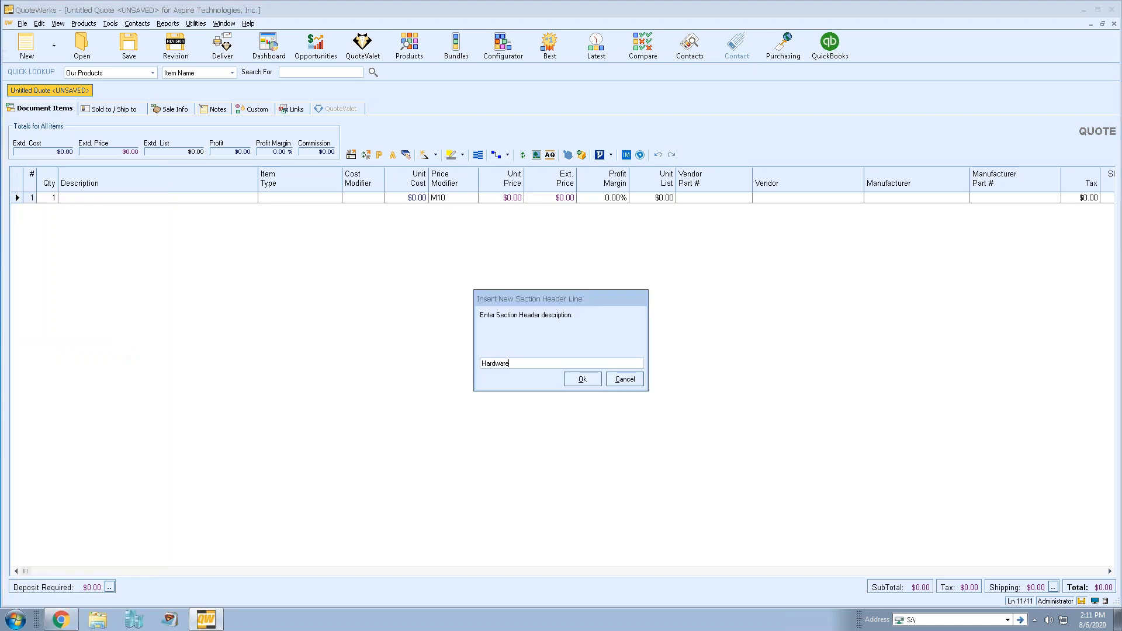
pyautogui.press('Return')
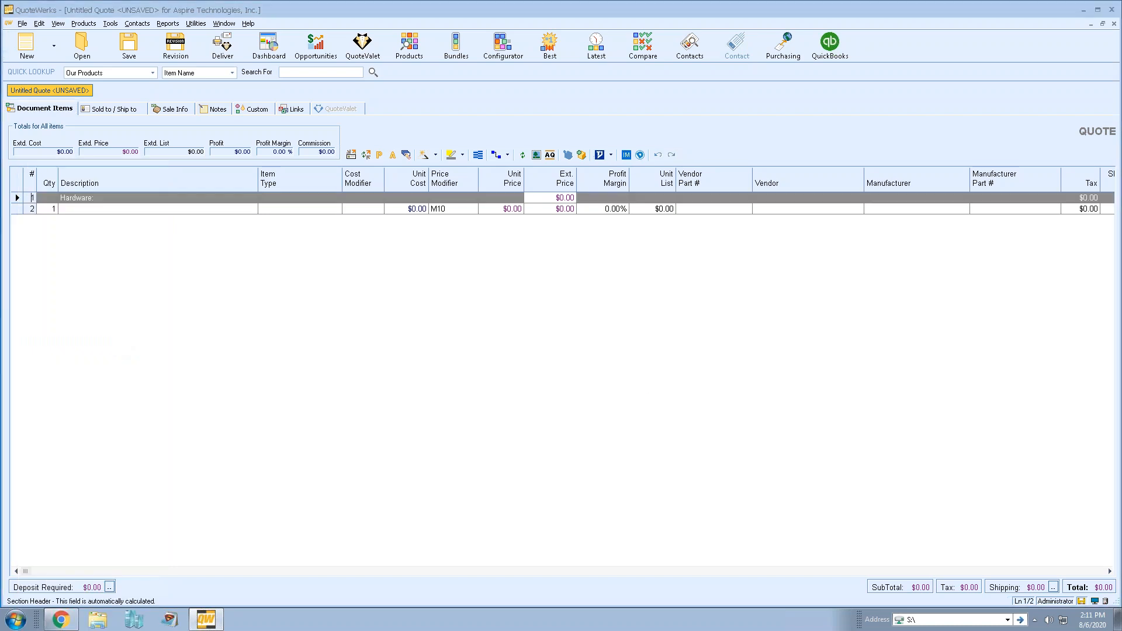
# - Insert a section header "Services:" below the Hardware header
pyautogui.click(18, 209)
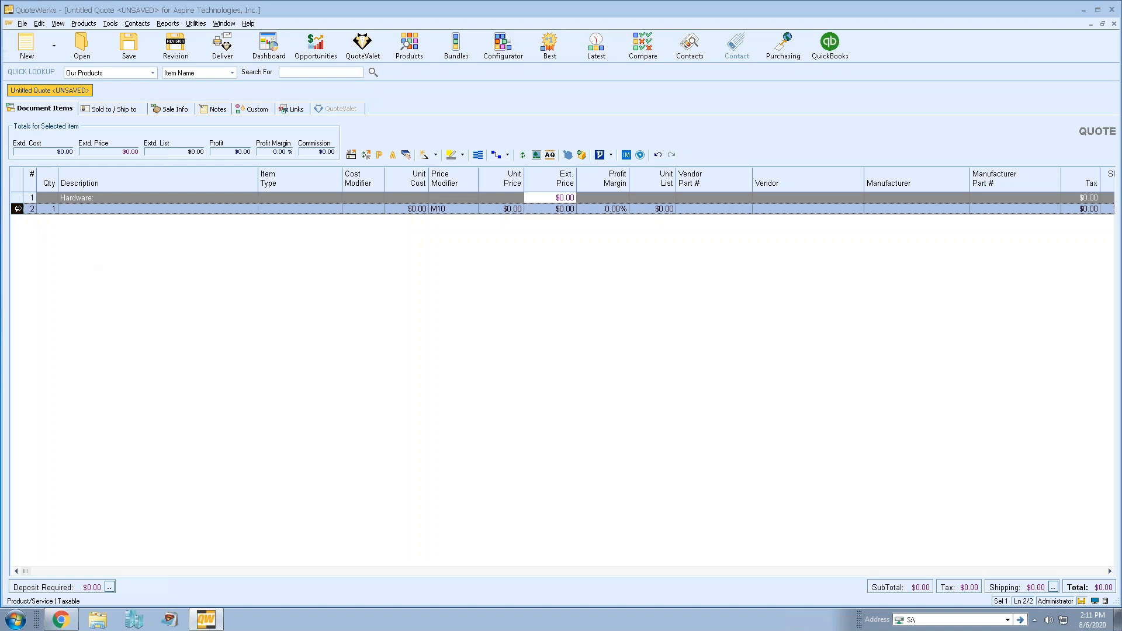
pyautogui.rightClick(18, 209)
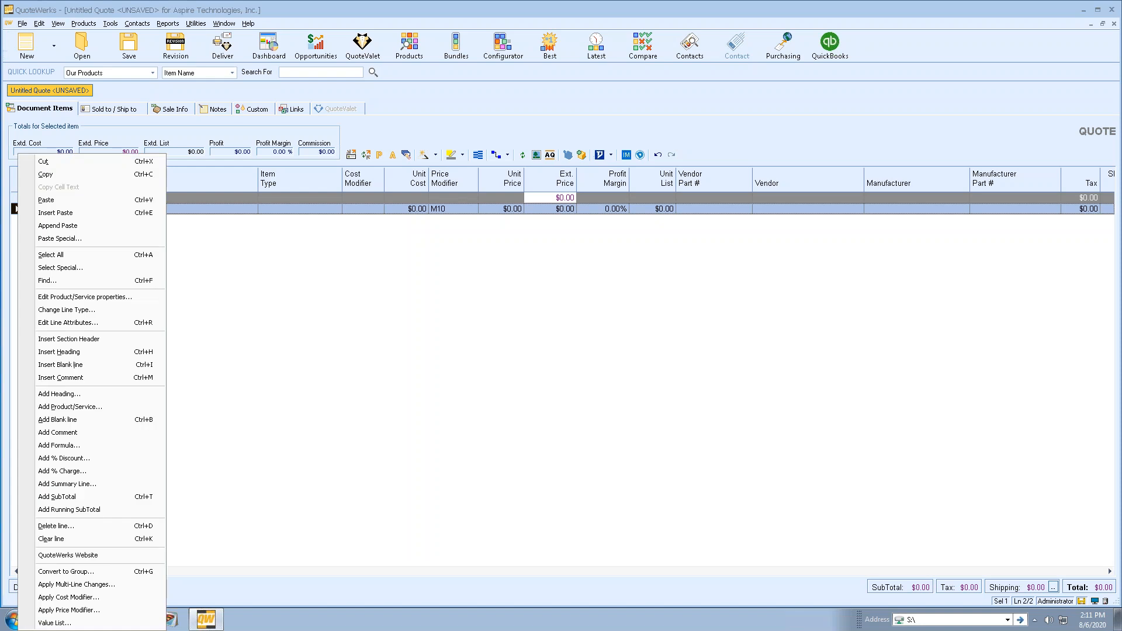
pyautogui.click(101, 339)
pyautogui.write('Services:')
pyautogui.press('Return')
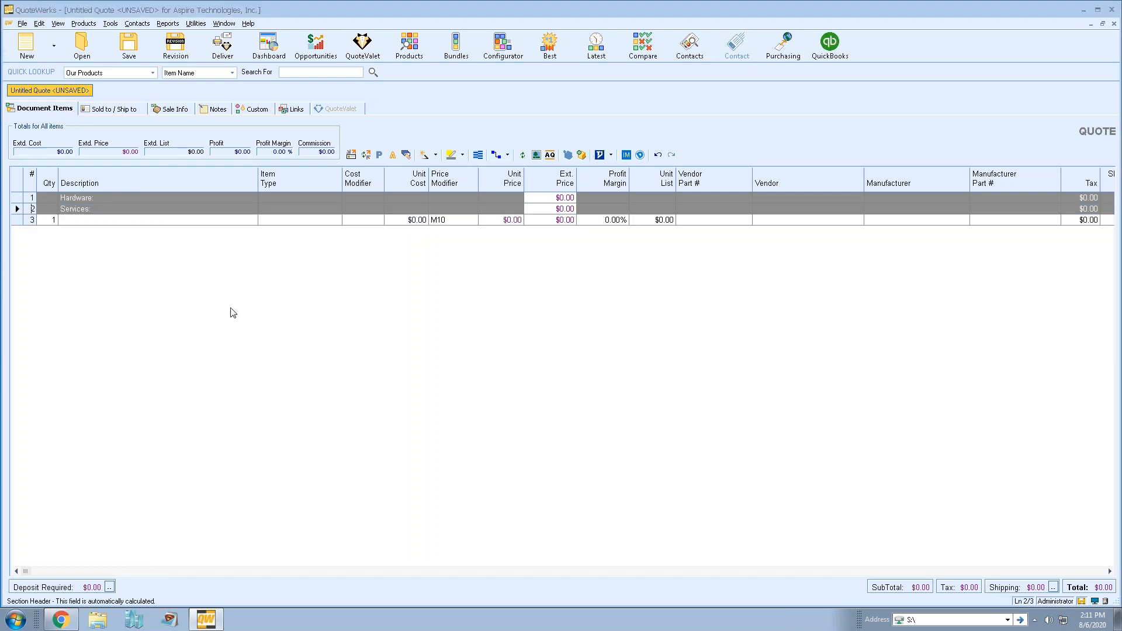
# - Insert a section header "Optional items:" below the Services header
pyautogui.click(17, 220)
pyautogui.rightClick(18, 220)
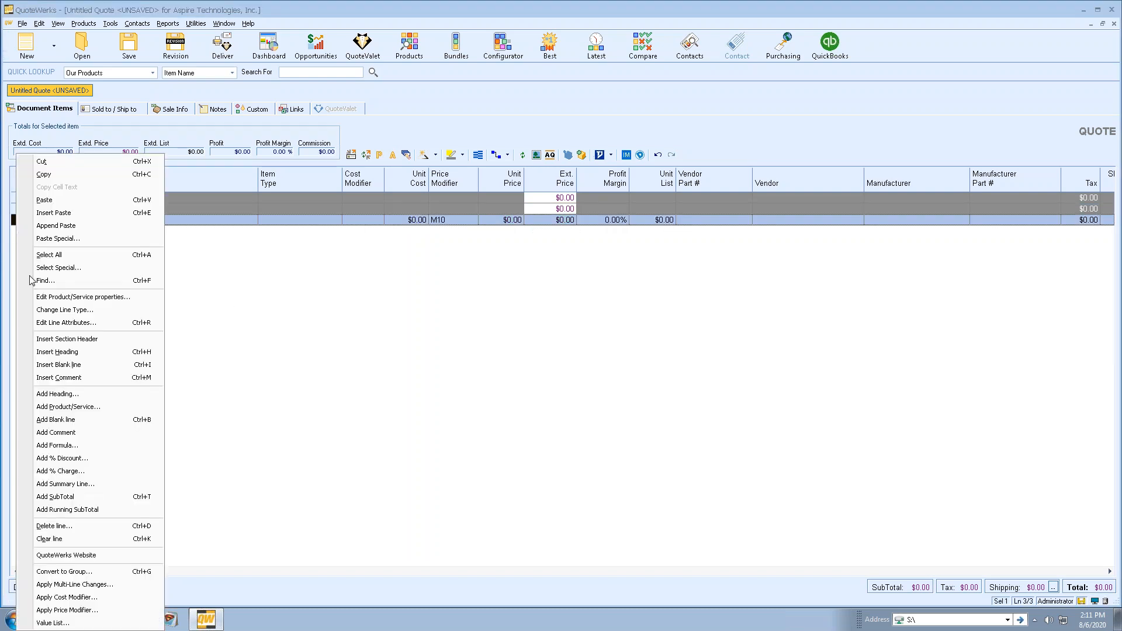
pyautogui.click(75, 340)
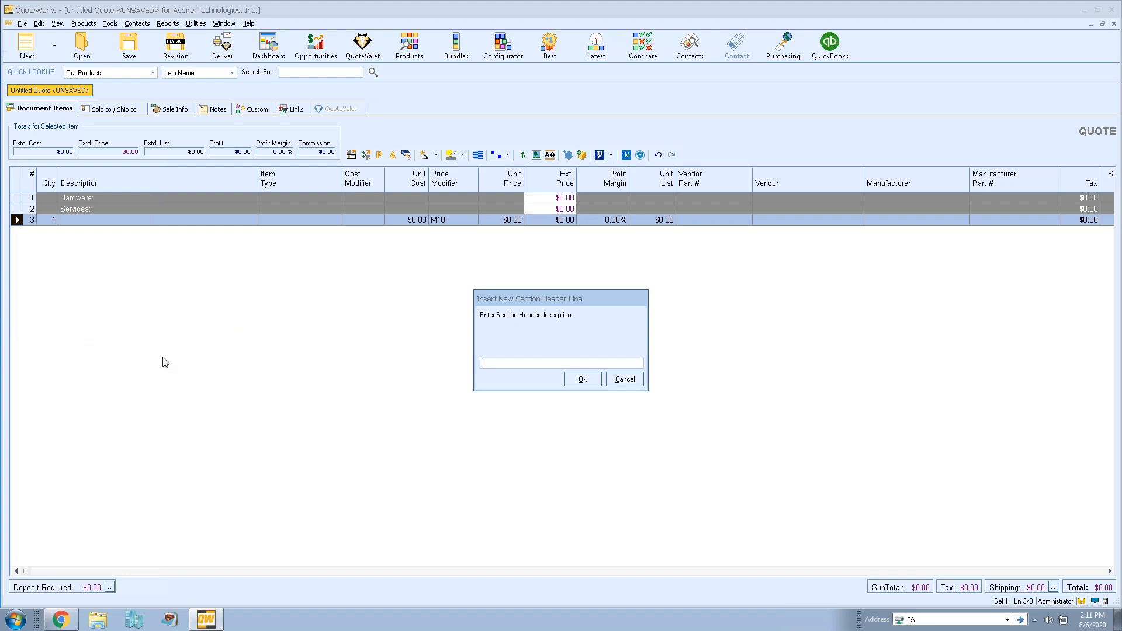
pyautogui.write('Optional items:')
pyautogui.press('Return')
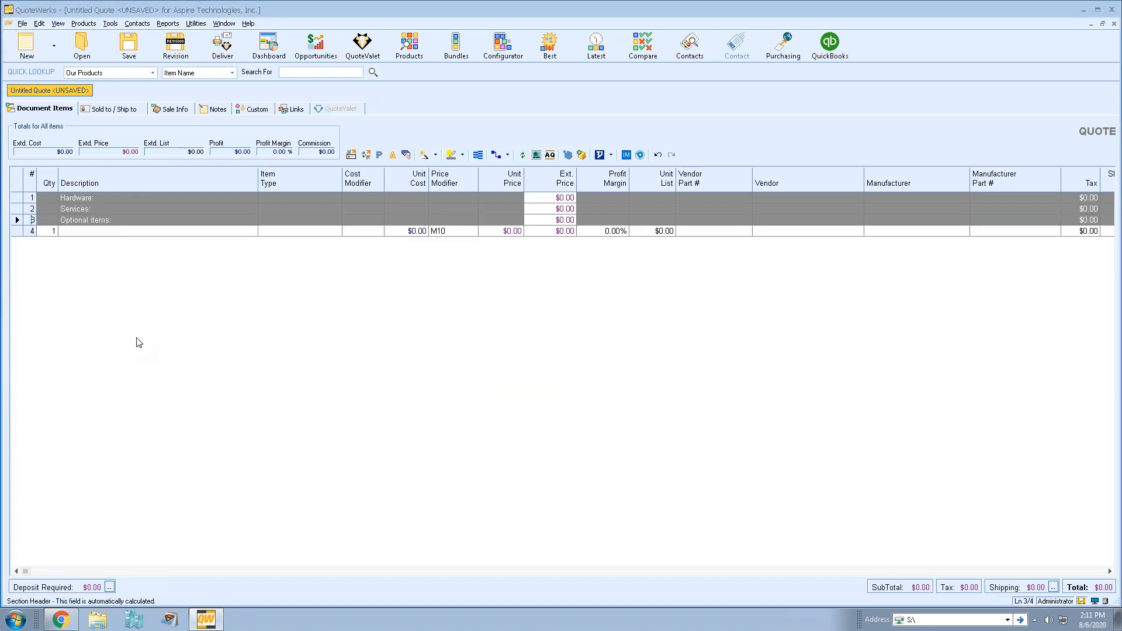
# - Delete the empty product line below the Optional items header
pyautogui.click(17, 230)
pyautogui.press('Delete')
pyautogui.press('Return')
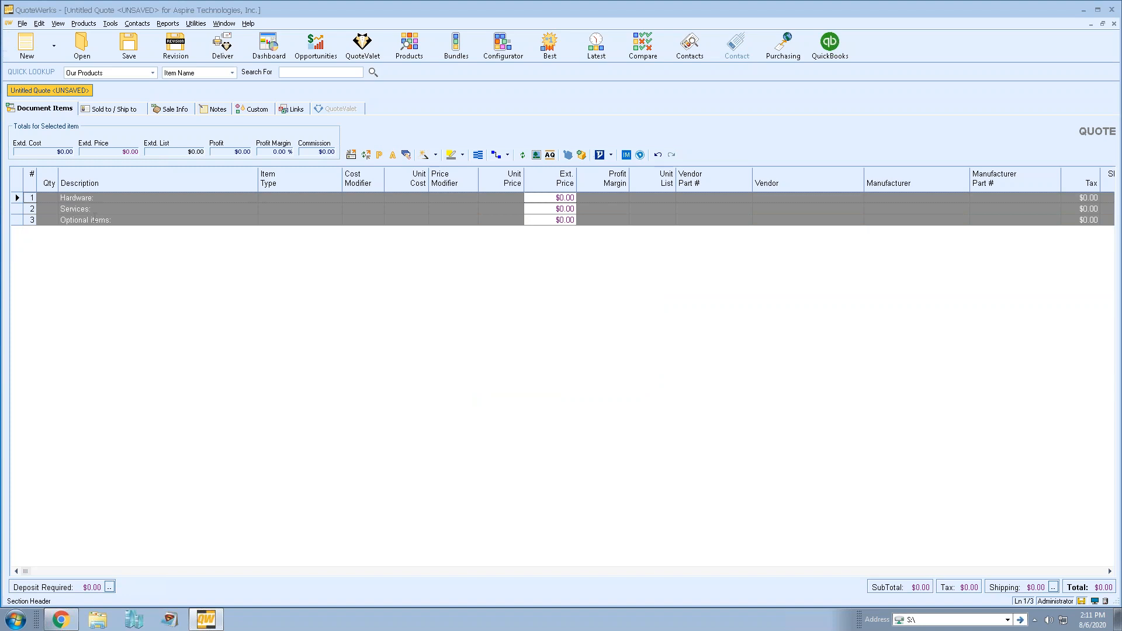
# - Search the Kaseya BMS Products source for item names containing "tripp lite"
pyautogui.click(95, 220)
pyautogui.click(415, 54)
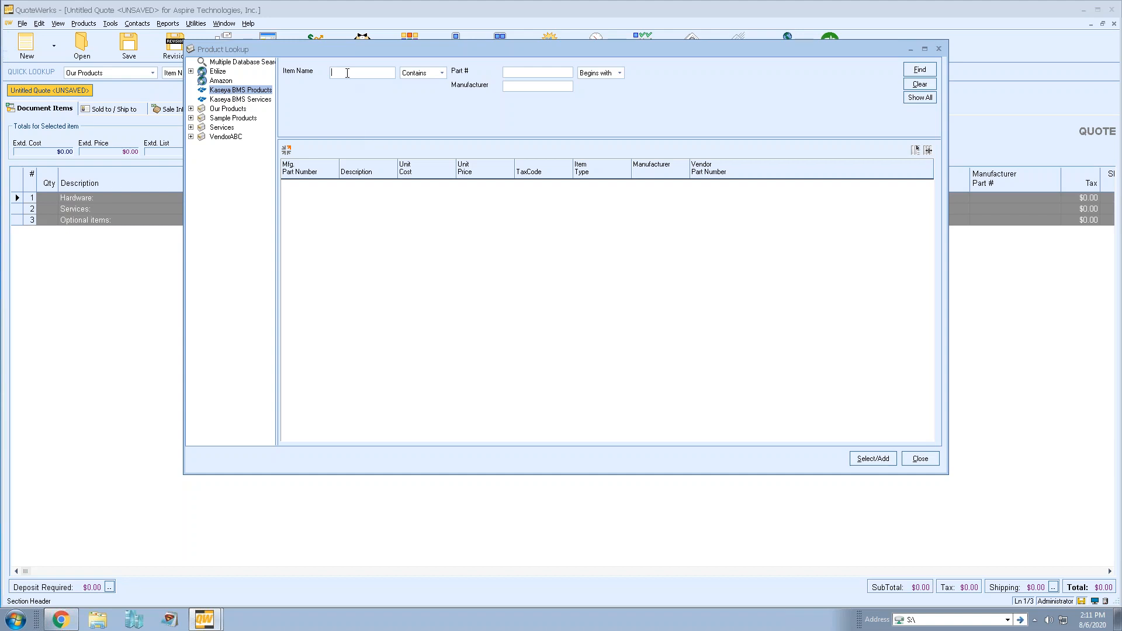
pyautogui.write('ipp lite')
pyautogui.click(919, 70)
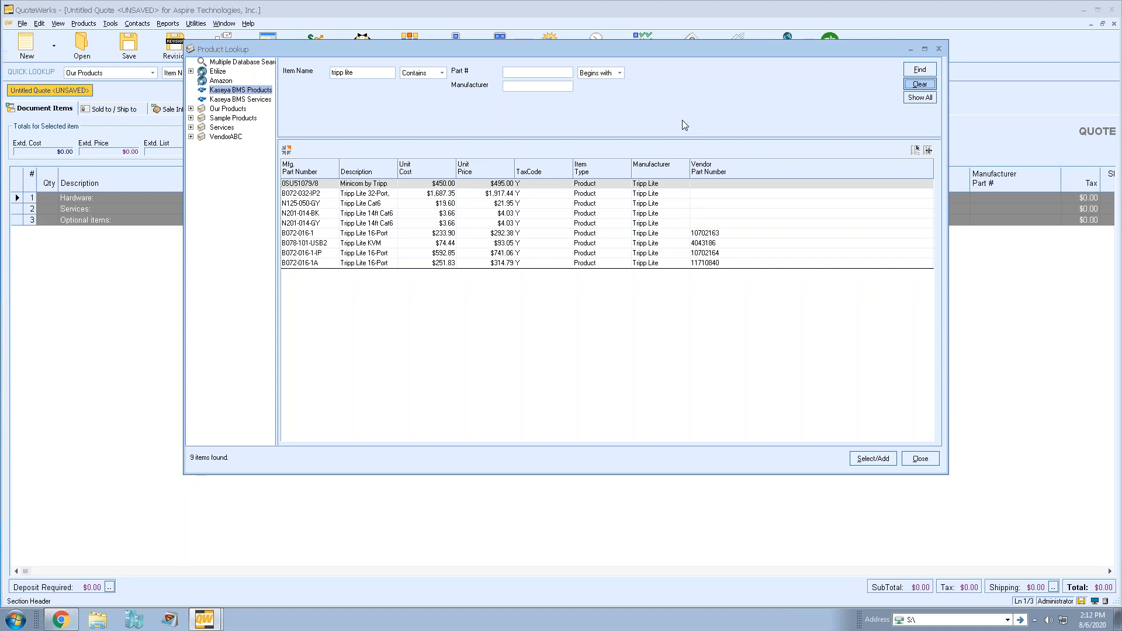
# - Pick the Tripp Lite 16-Port KVM switch B072-016-1 and set its quantity to 3 and unit price to 300
pyautogui.click(402, 235)
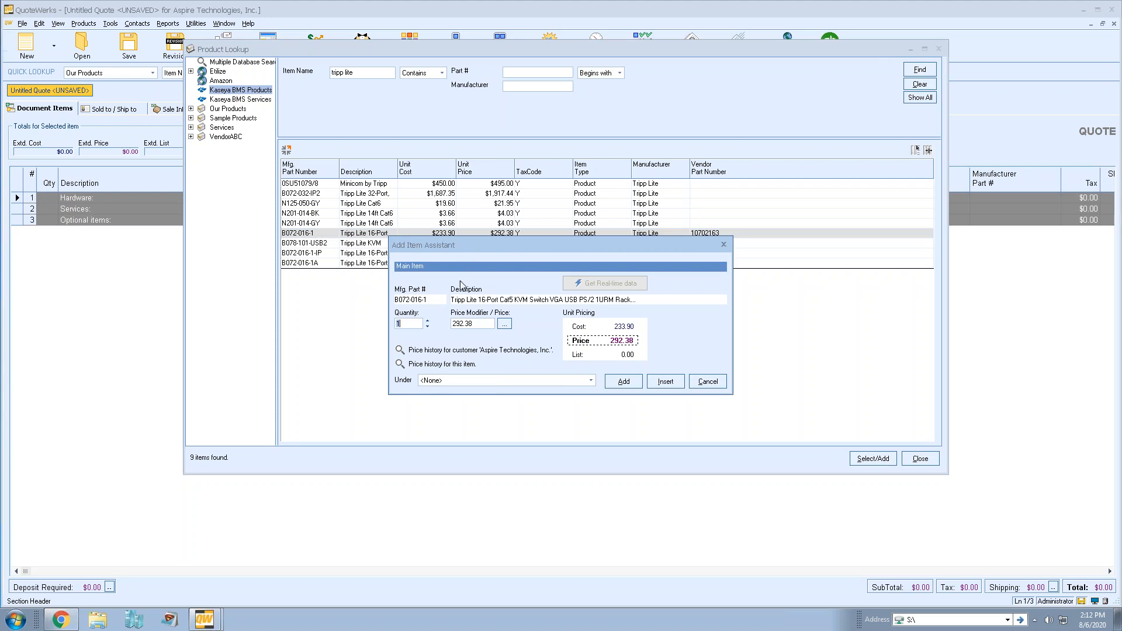
pyautogui.doubleClick(427, 321)
pyautogui.press('Tab')
pyautogui.write('3')
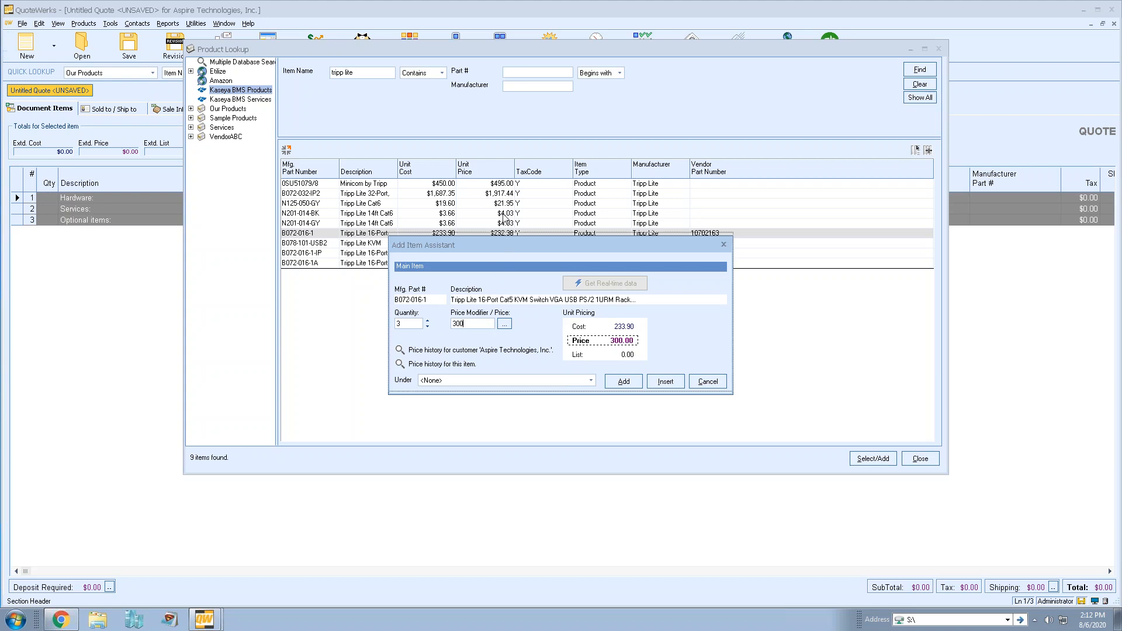
pyautogui.moveTo(507, 243); pyautogui.dragTo(498, 180)
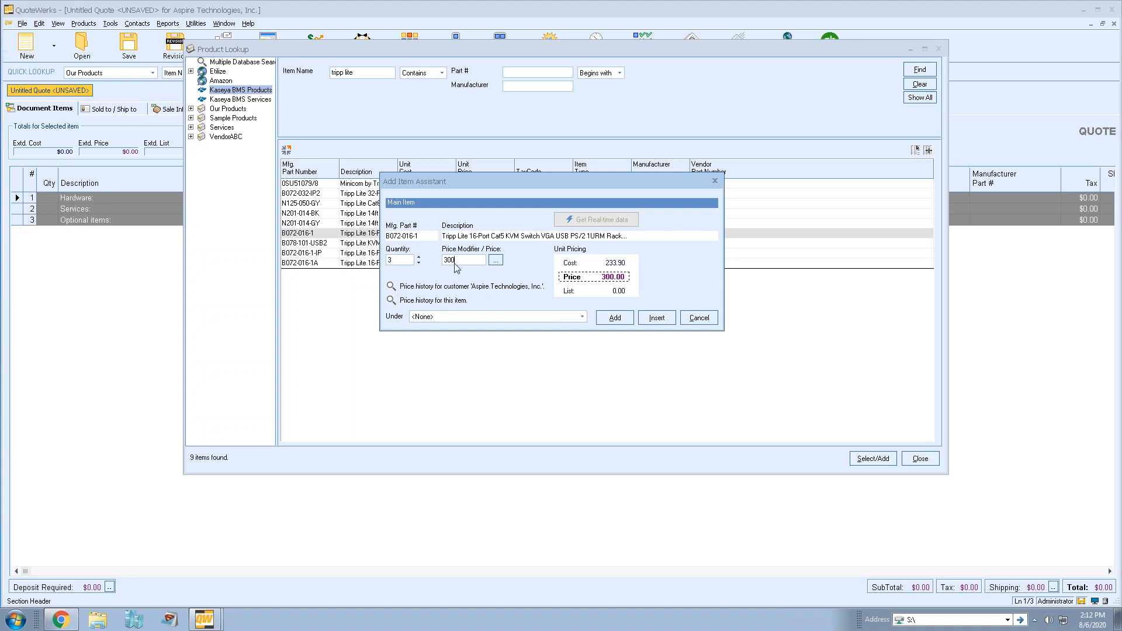
# - Review the KVM switch's price history for the customer Aspire Technologies, Inc. and for the item across all documents
pyautogui.click(391, 287)
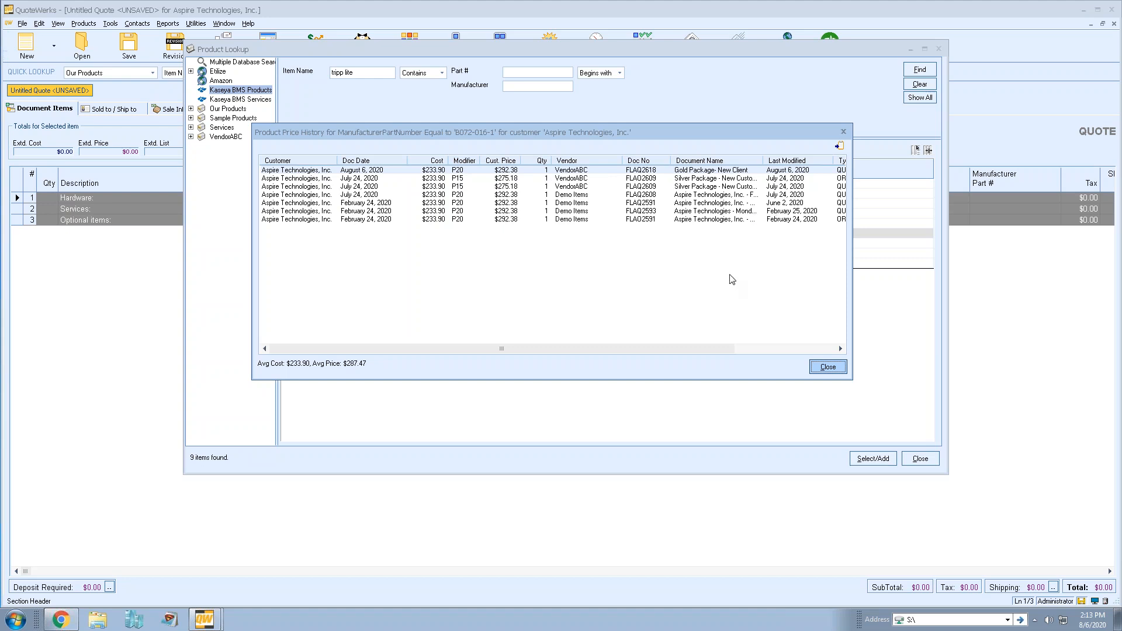
pyautogui.click(828, 367)
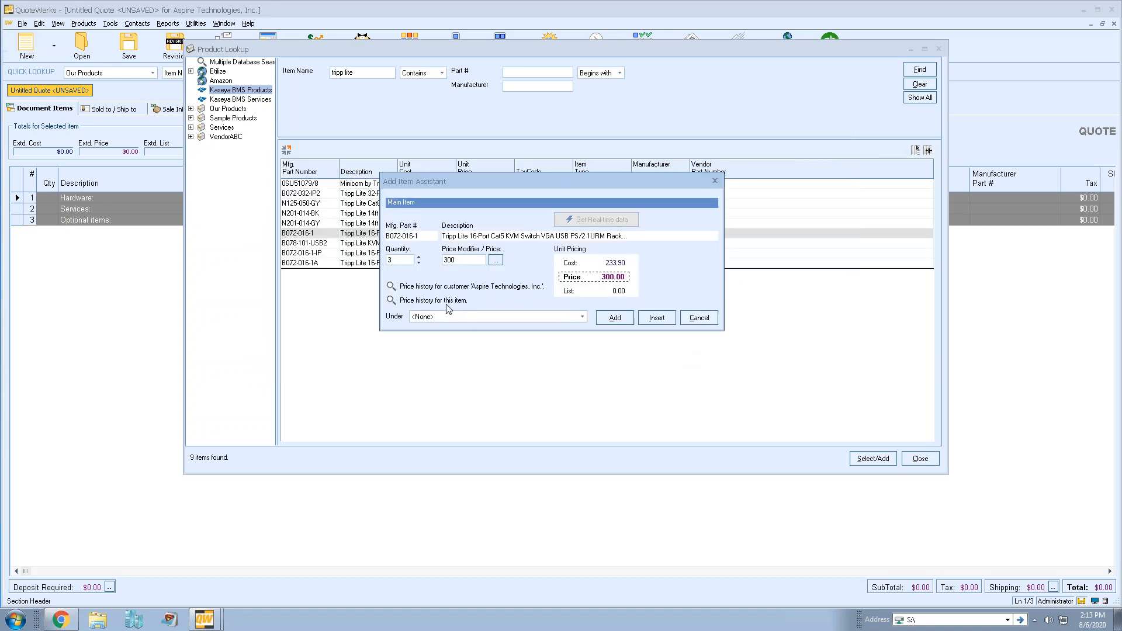
pyautogui.click(391, 301)
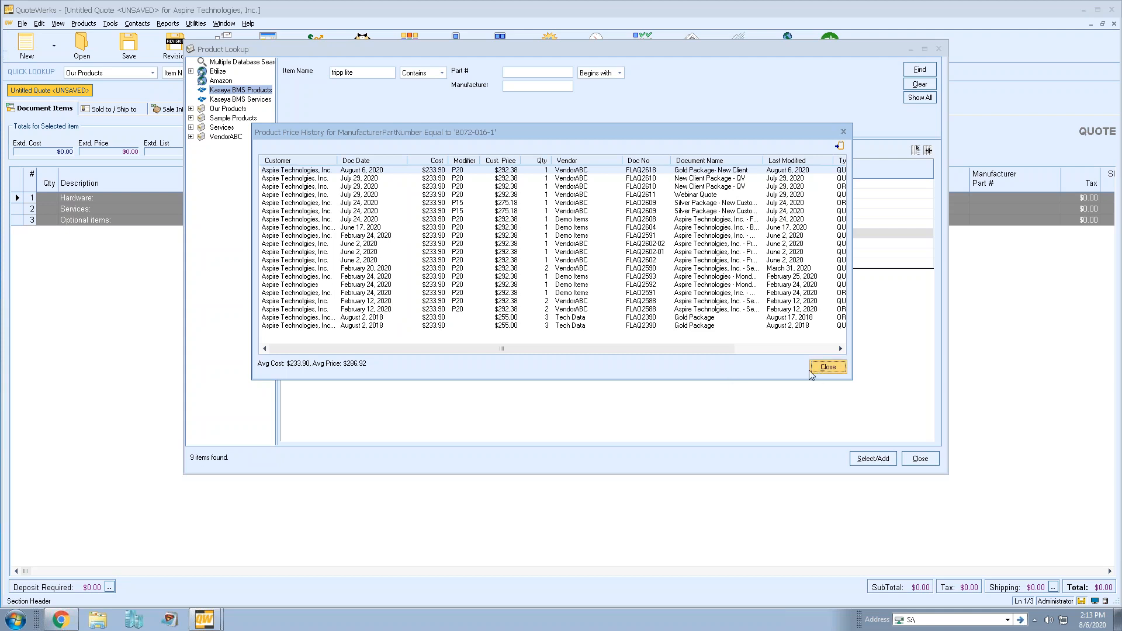
pyautogui.click(828, 367)
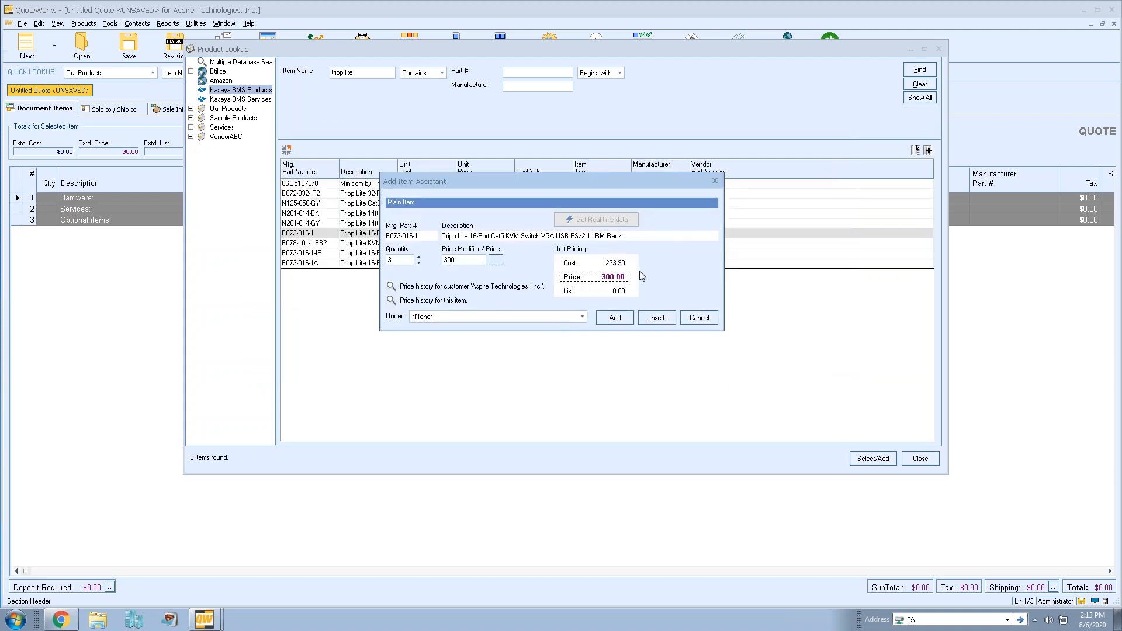
# - Add the KVM switch to the quote under the Hardware section
pyautogui.click(582, 317)
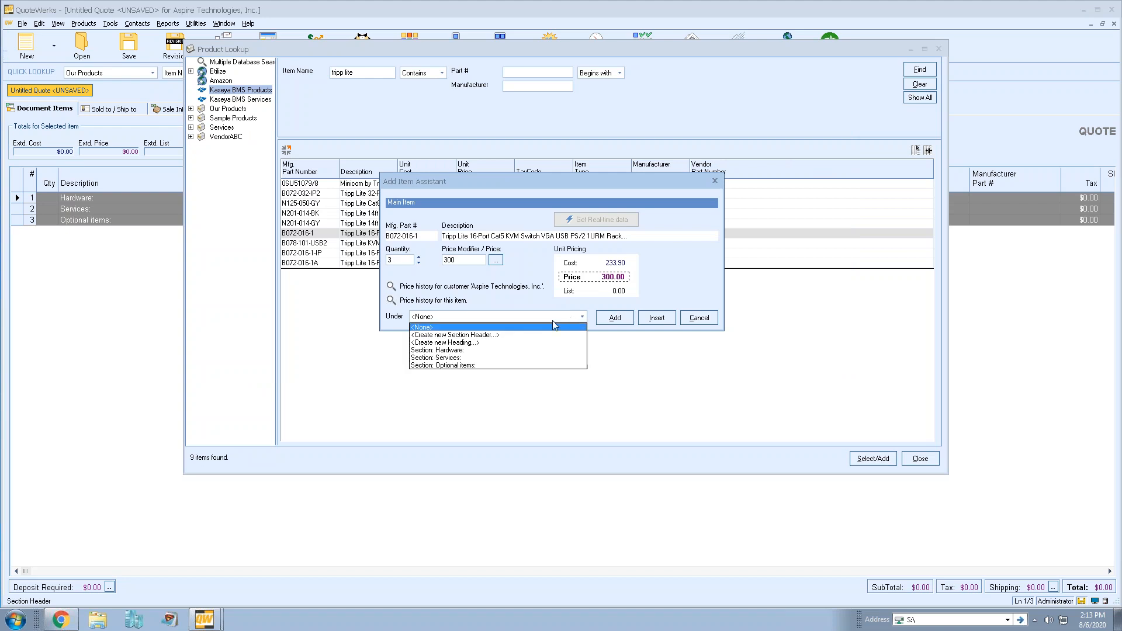
pyautogui.click(435, 350)
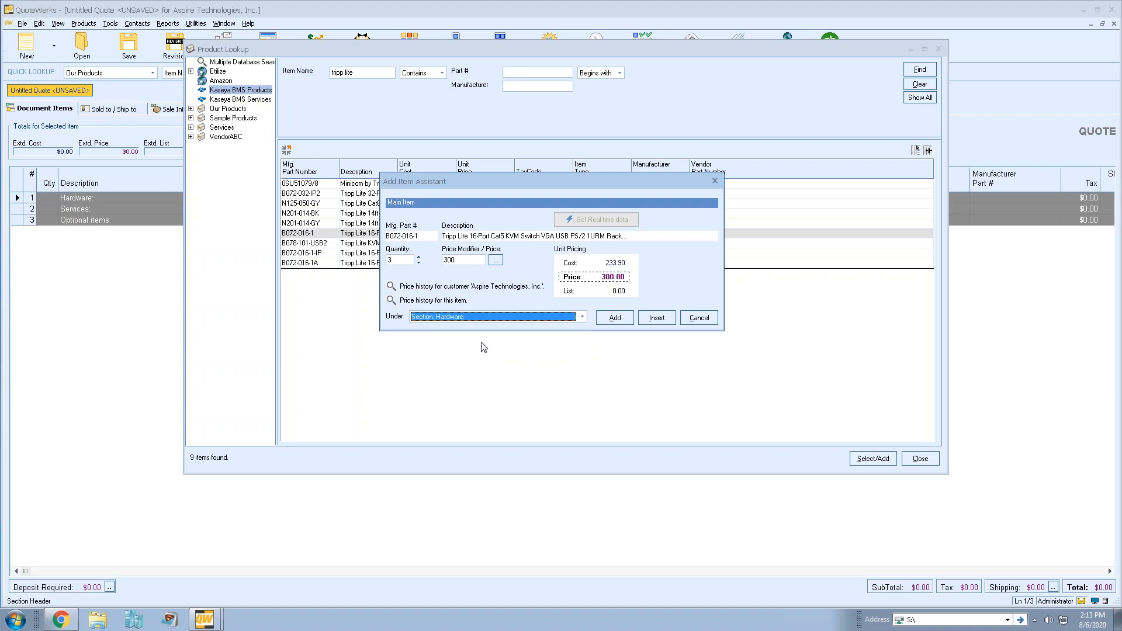
pyautogui.click(611, 321)
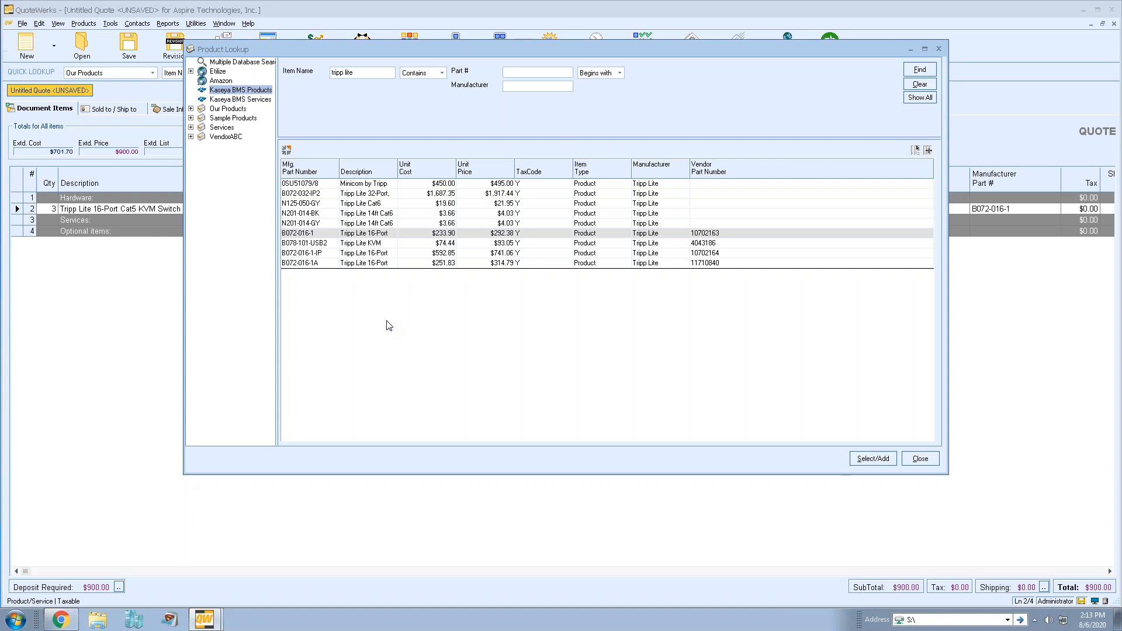
# - Show the Etilize sourcing details with distributor pricing for the selected B072-016-1 switch
pyautogui.click(287, 149)
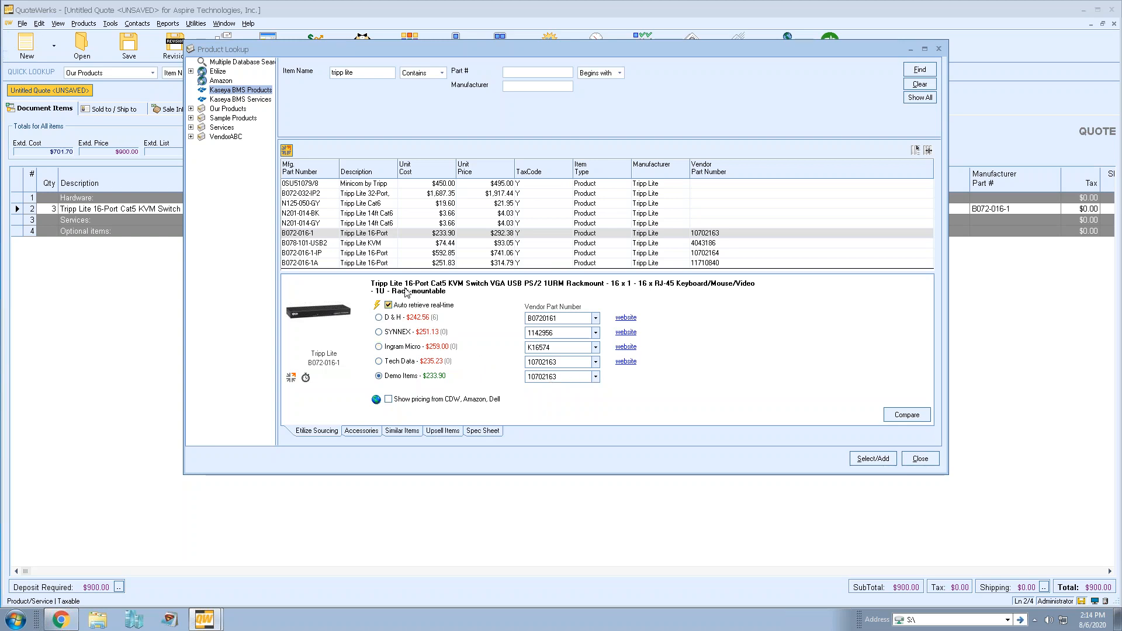
# - Add the Tripp Lite B072-016-1-IP switch sourced from Ingram Micro under the Hardware section with price modifier M25
pyautogui.click(368, 256)
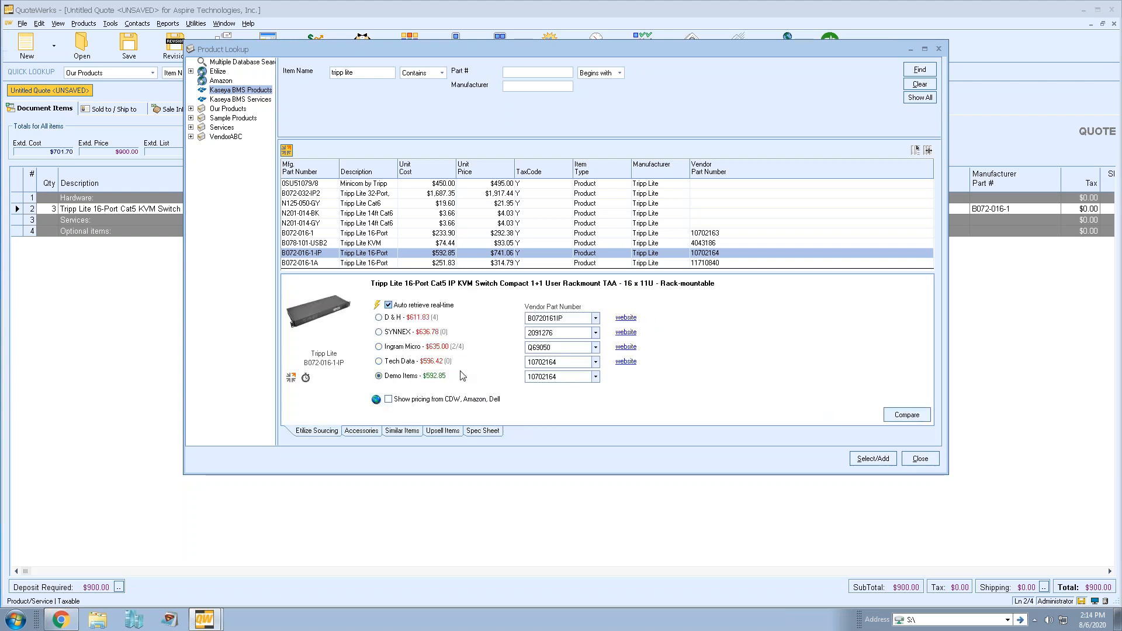
pyautogui.click(410, 349)
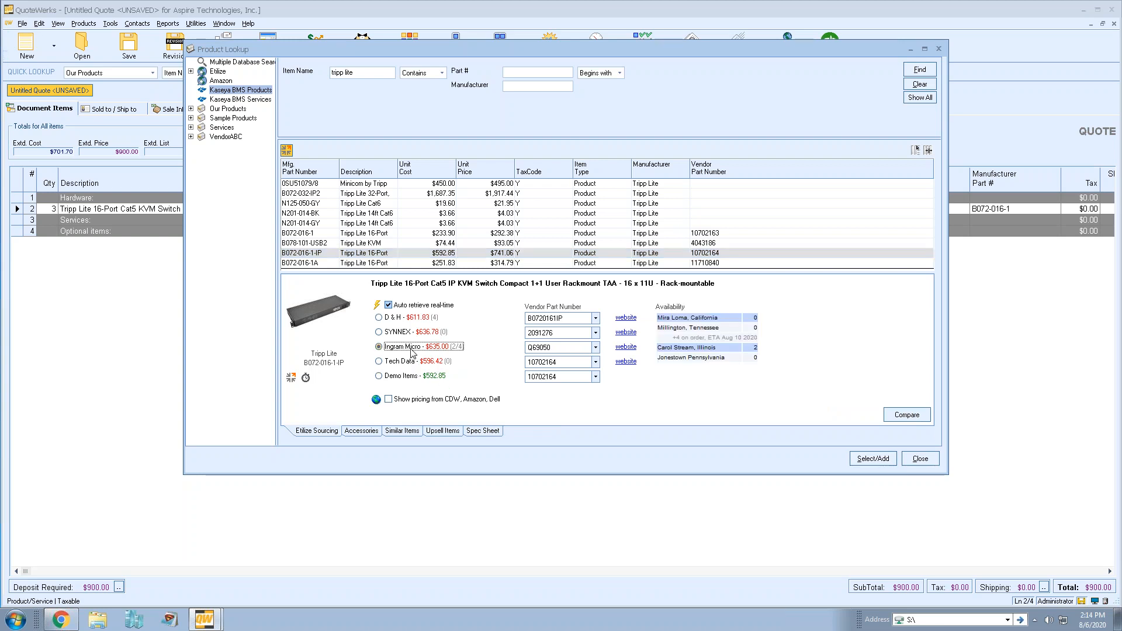
pyautogui.doubleClick(411, 350)
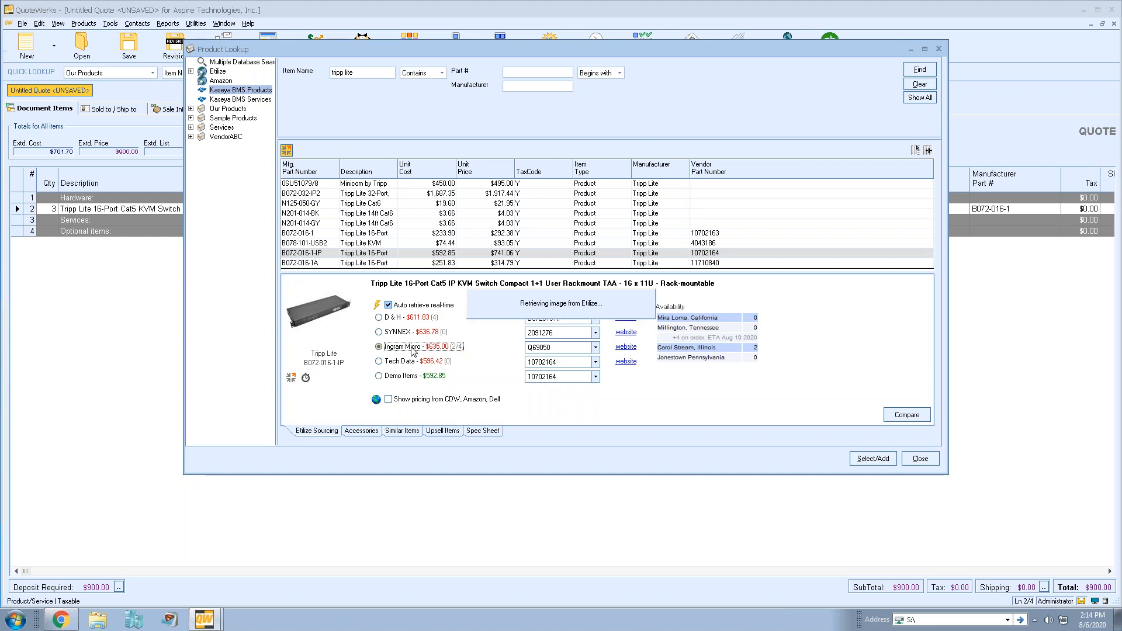
pyautogui.press('Tab')
pyautogui.write('M25')
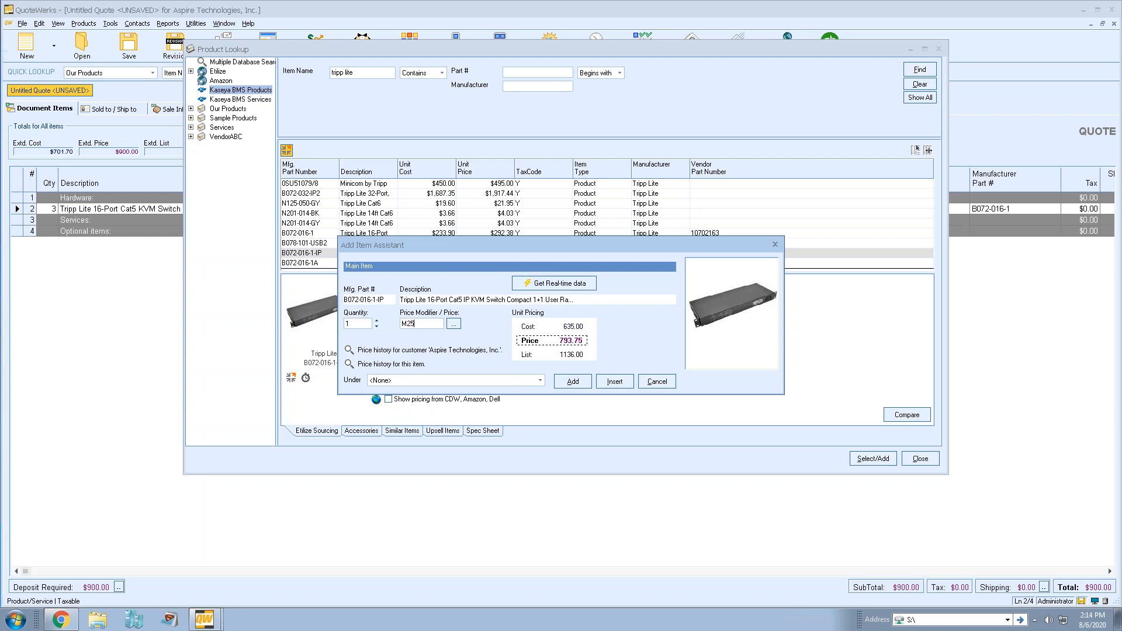
pyautogui.click(426, 380)
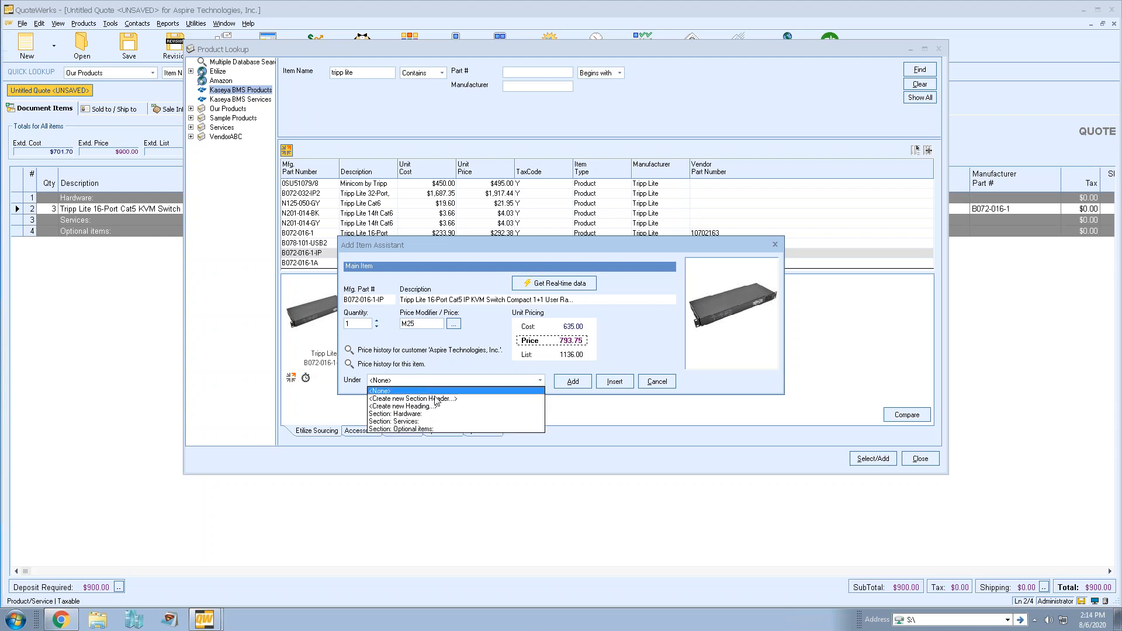
pyautogui.click(435, 414)
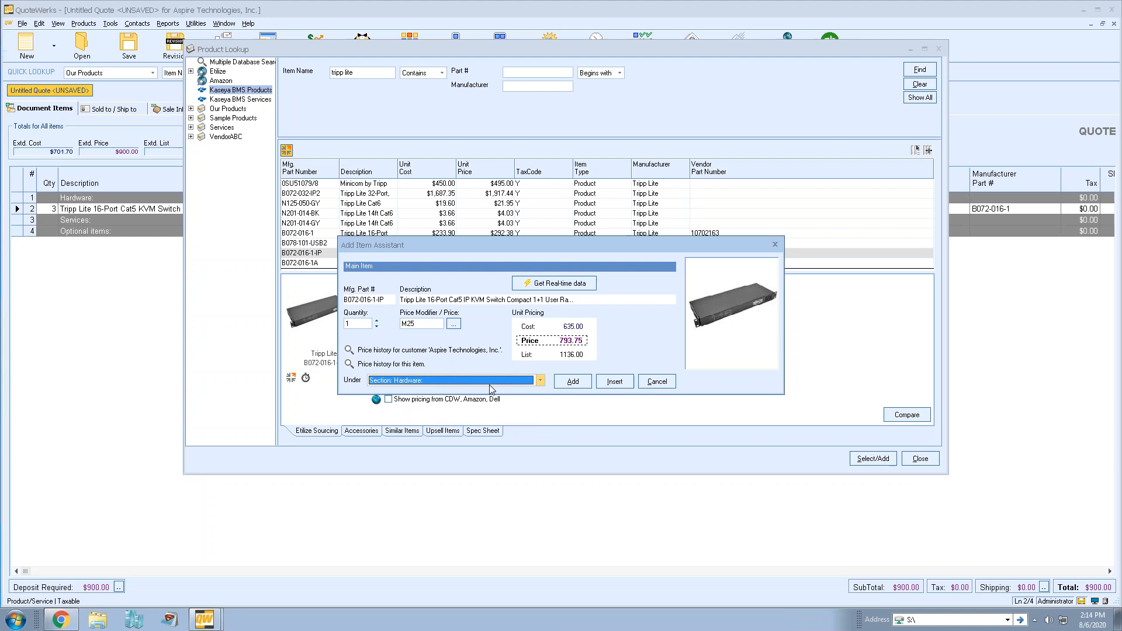
pyautogui.click(569, 382)
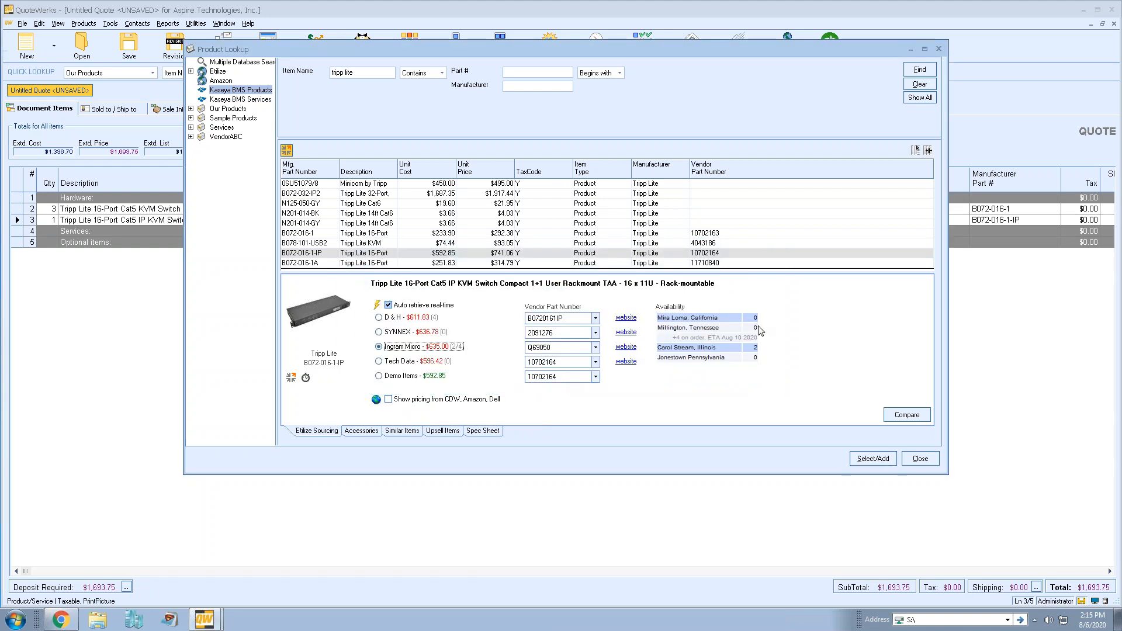
# - Hide the Etilize sourcing details and search Kaseya BMS Services for item names containing "monthly"
pyautogui.click(287, 152)
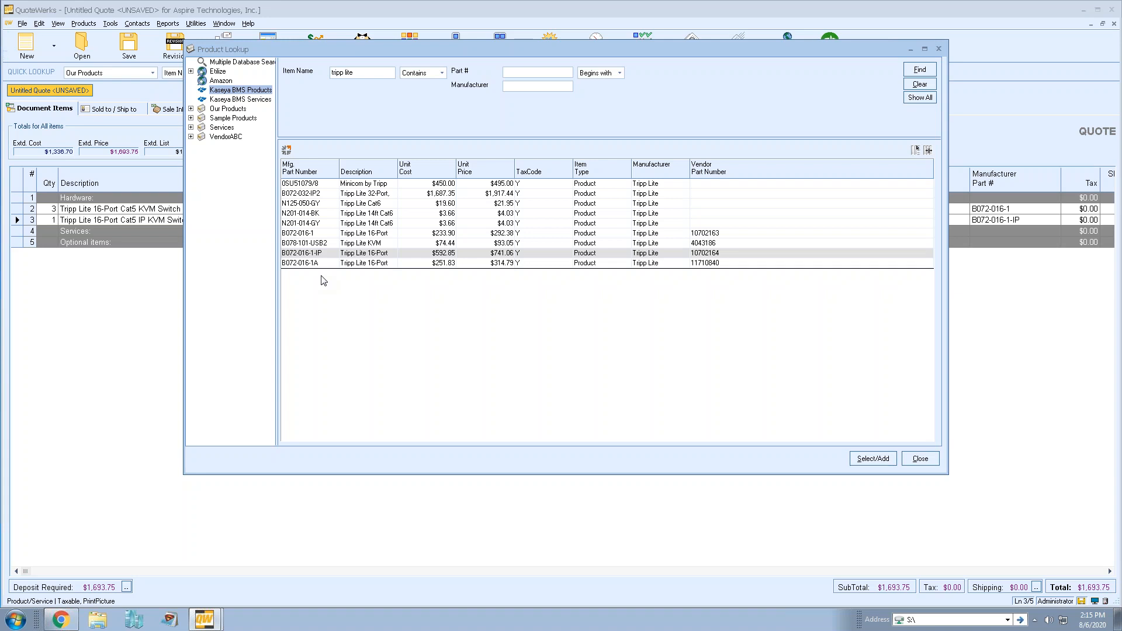
pyautogui.click(252, 100)
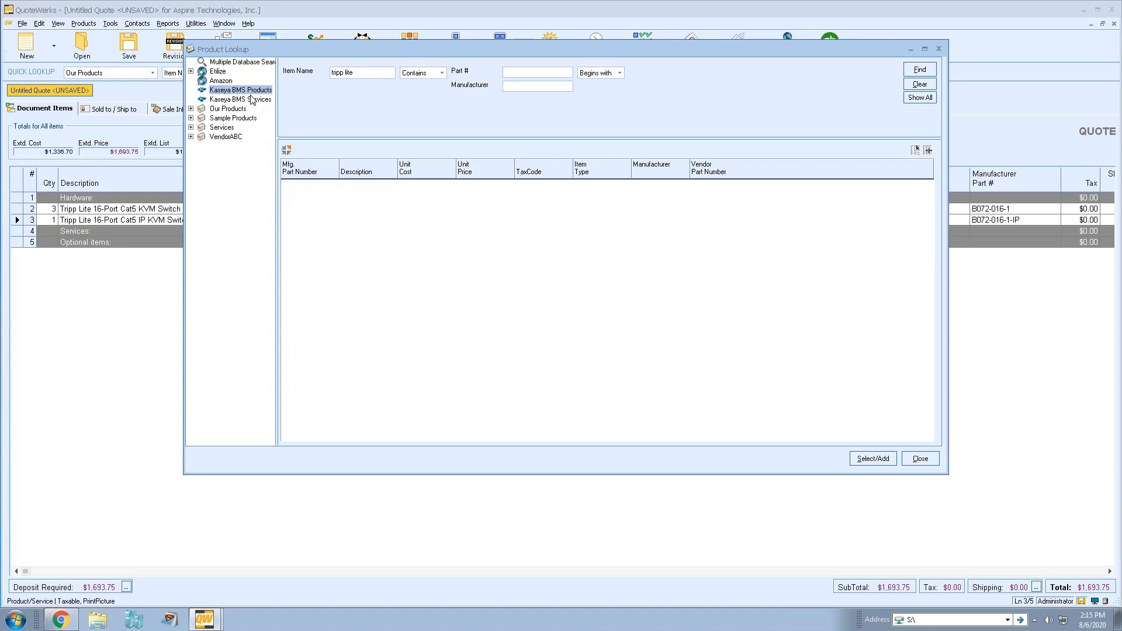
pyautogui.click(252, 100)
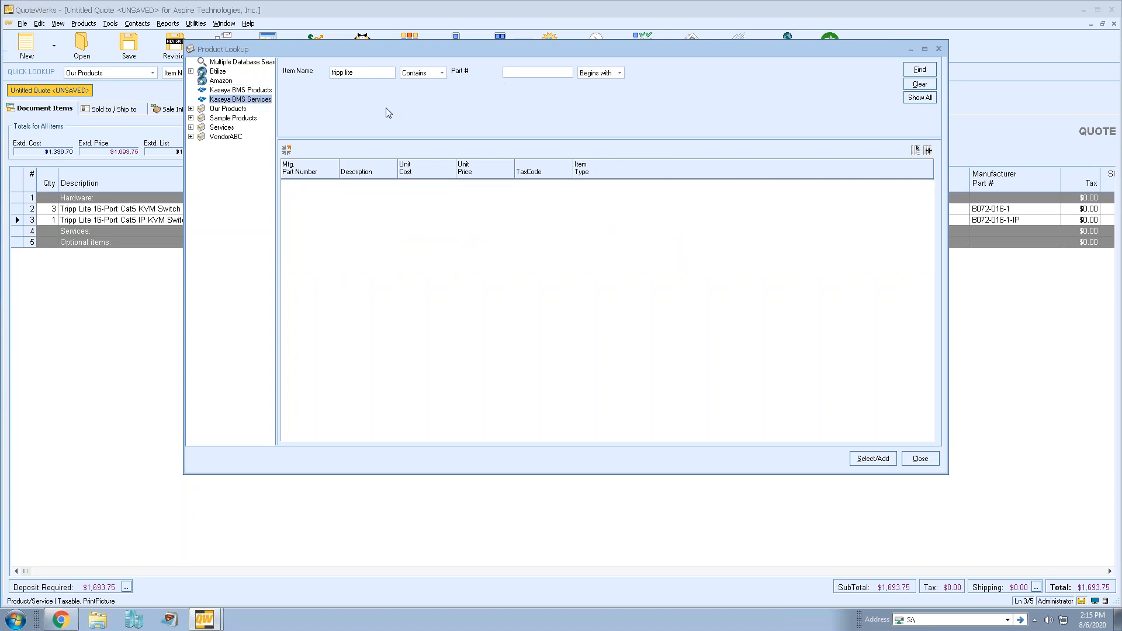
pyautogui.moveTo(354, 74); pyautogui.dragTo(296, 73)
pyautogui.write('monthly')
pyautogui.press('Return')
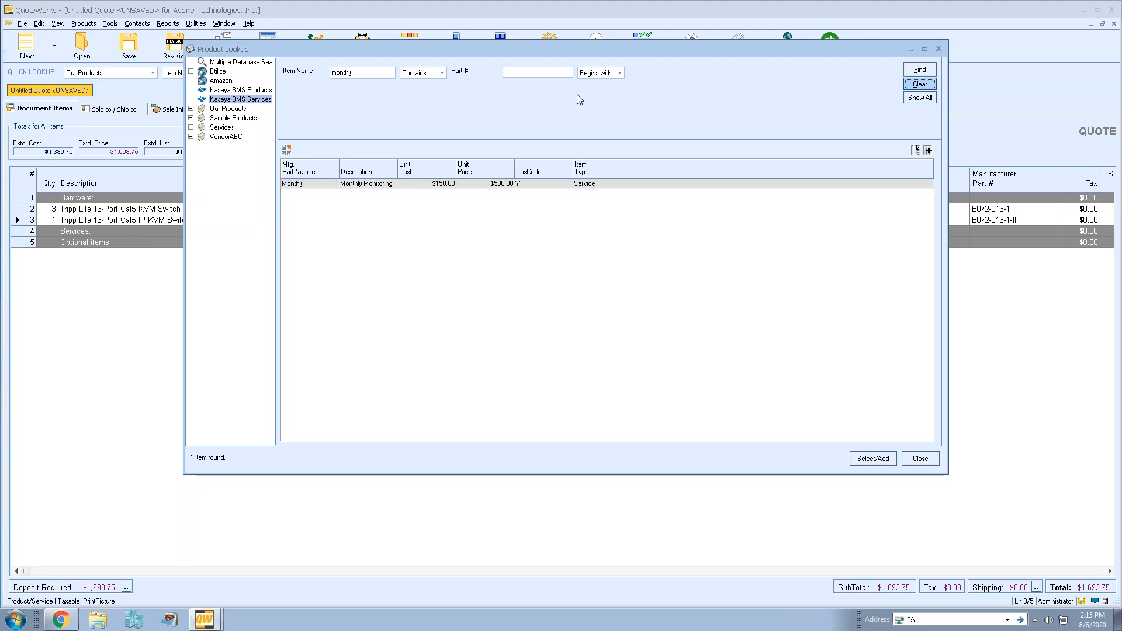
# - Add the Monthly Monitoring Charge service to the quote under the Services section
pyautogui.doubleClick(418, 190)
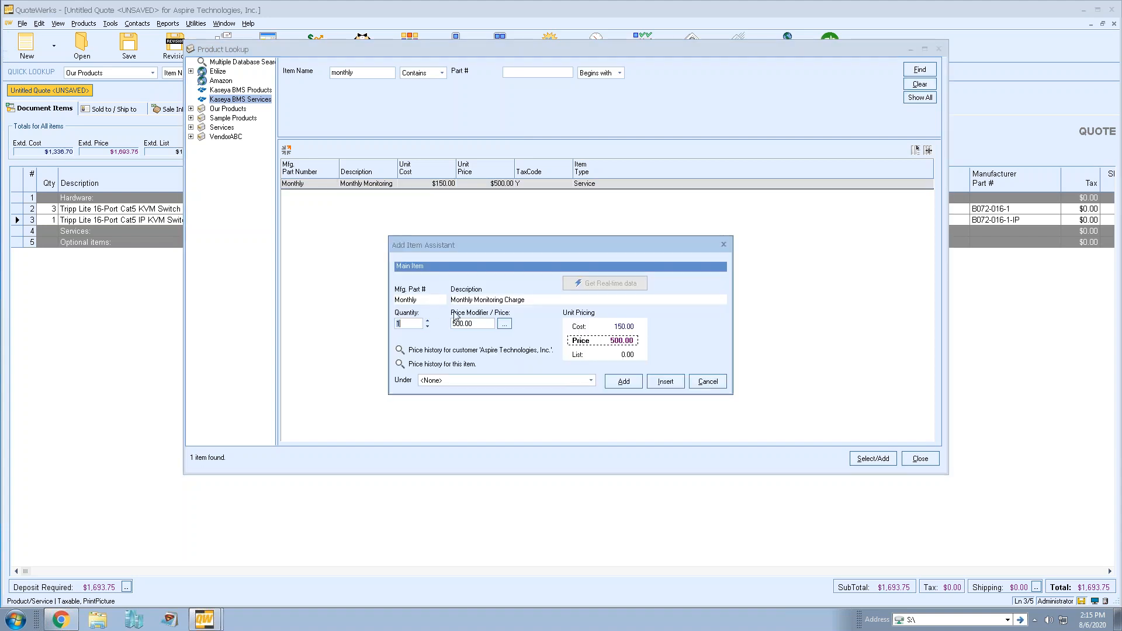
pyautogui.click(496, 381)
pyautogui.click(483, 422)
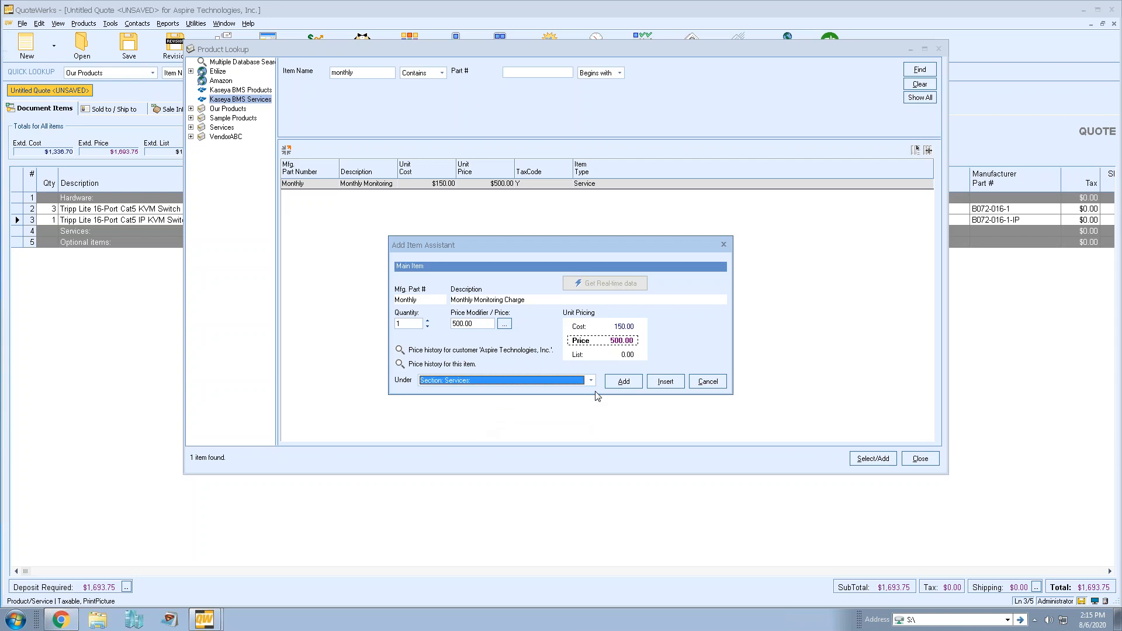
pyautogui.click(623, 381)
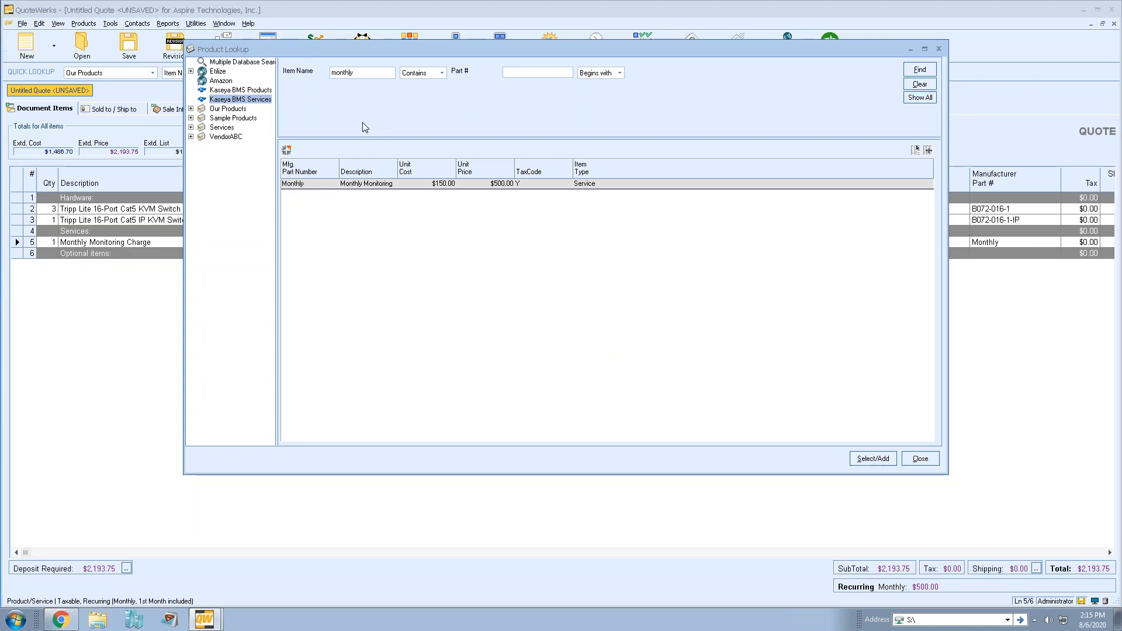
# - Search Etilize for "tripp lite switch" and narrow the results to the KVM Switchboxes category
pyautogui.click(214, 72)
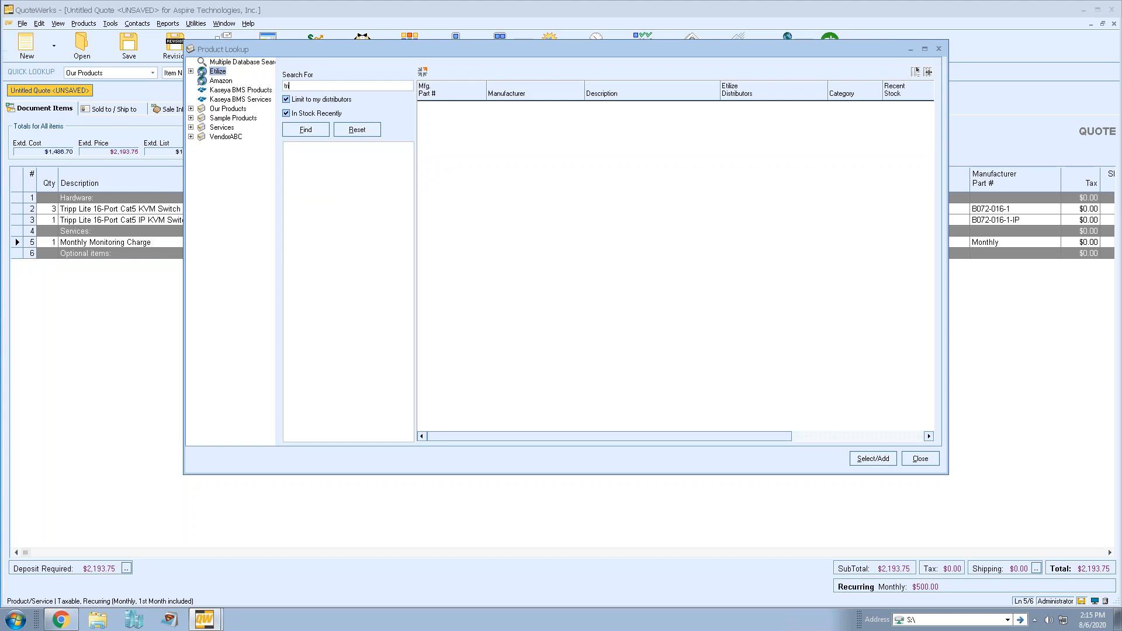
pyautogui.write('witch')
pyautogui.press('Return')
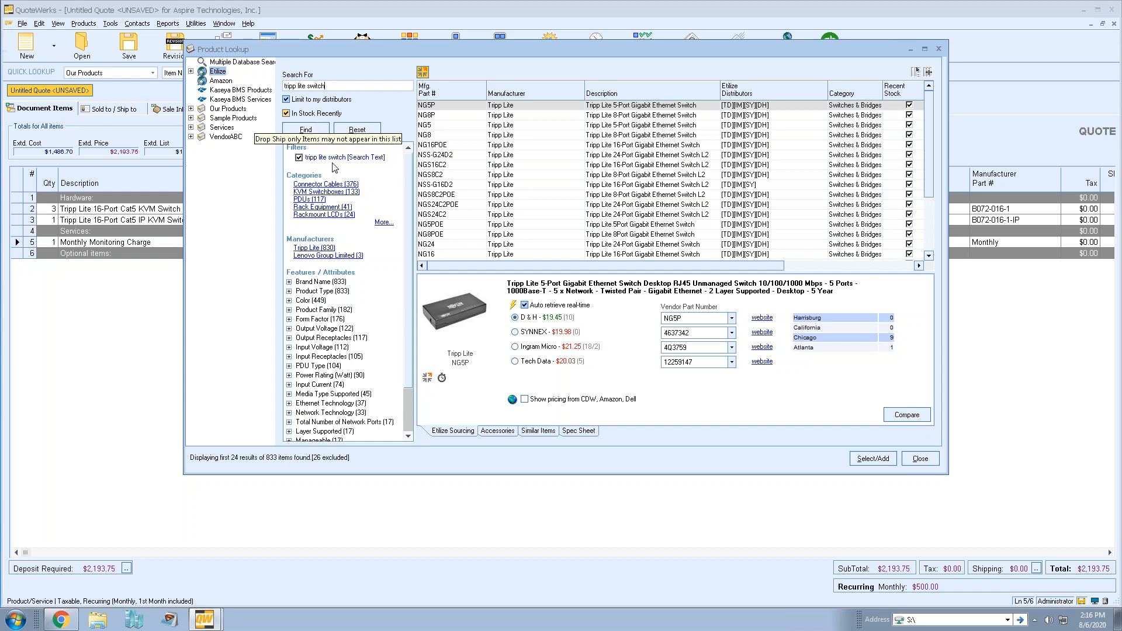
pyautogui.scroll(-3, 409, 224)
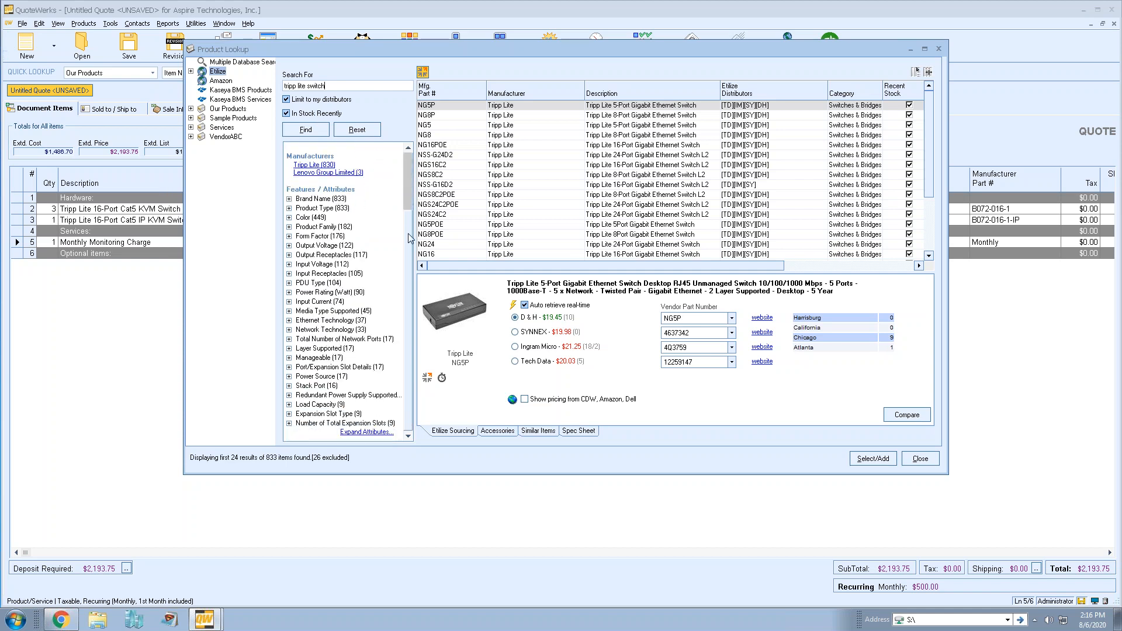
pyautogui.scroll(2, 410, 245)
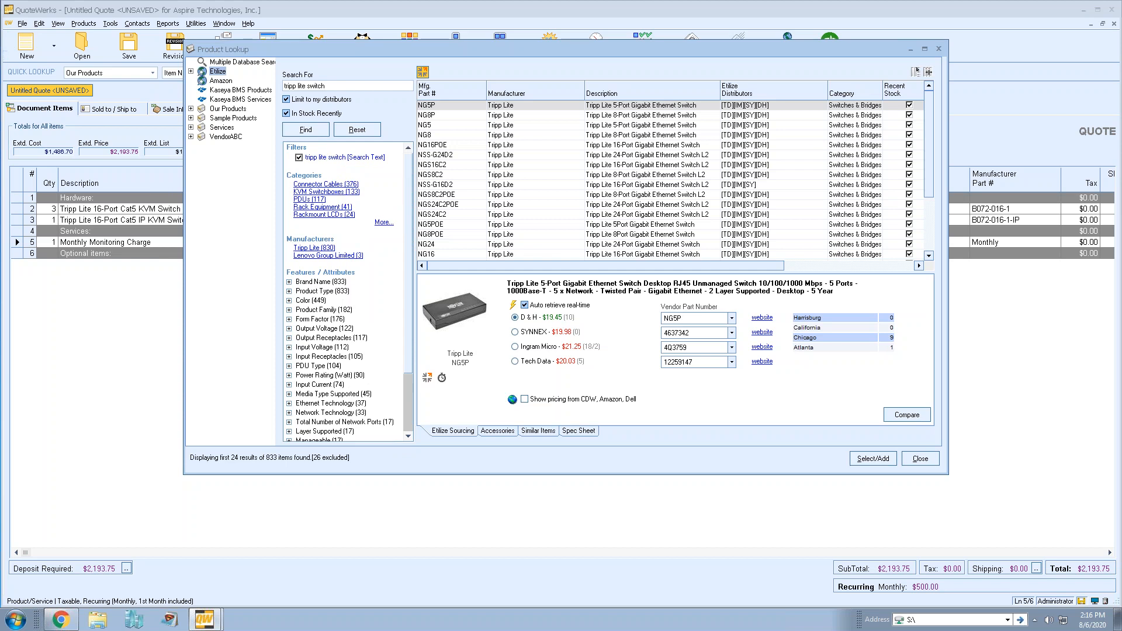
pyautogui.click(338, 193)
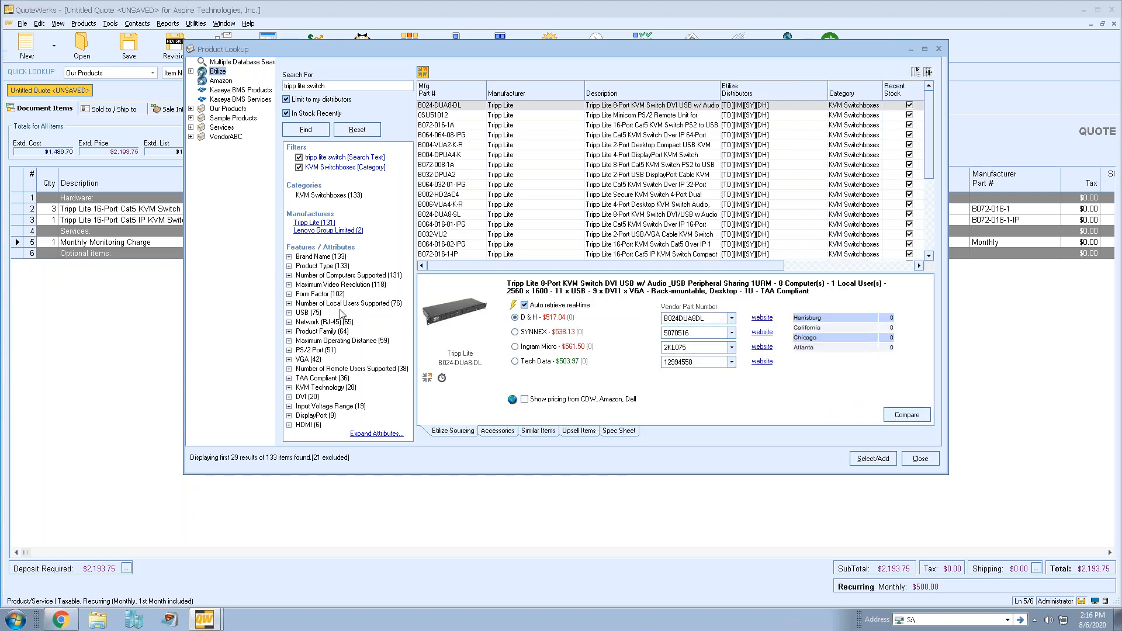
# - Add the Tripp Lite 8-Port KVM switch B024-DUA8-DL under the Optional items section with a quantity of 3
pyautogui.click(638, 109)
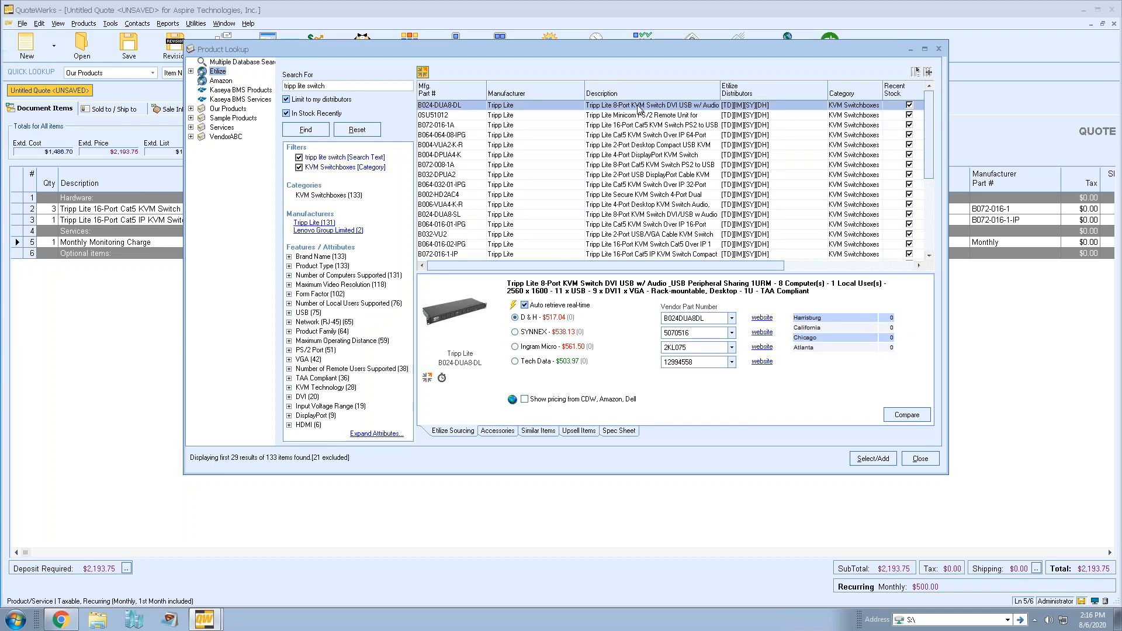
pyautogui.doubleClick(638, 110)
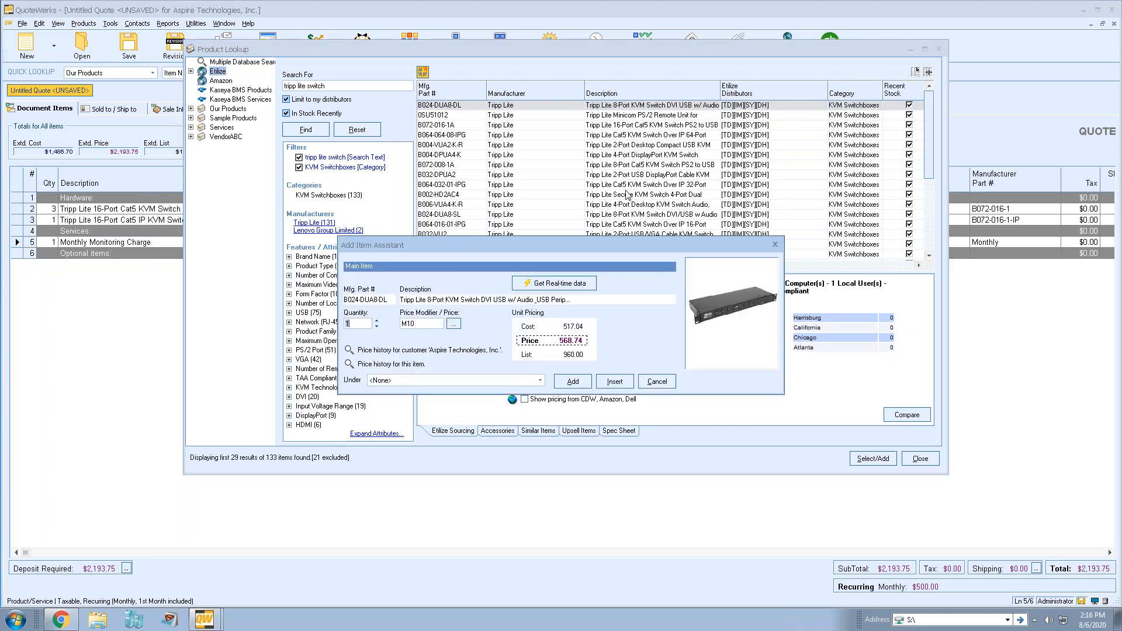
pyautogui.click(376, 321)
pyautogui.click(377, 321)
pyautogui.click(404, 381)
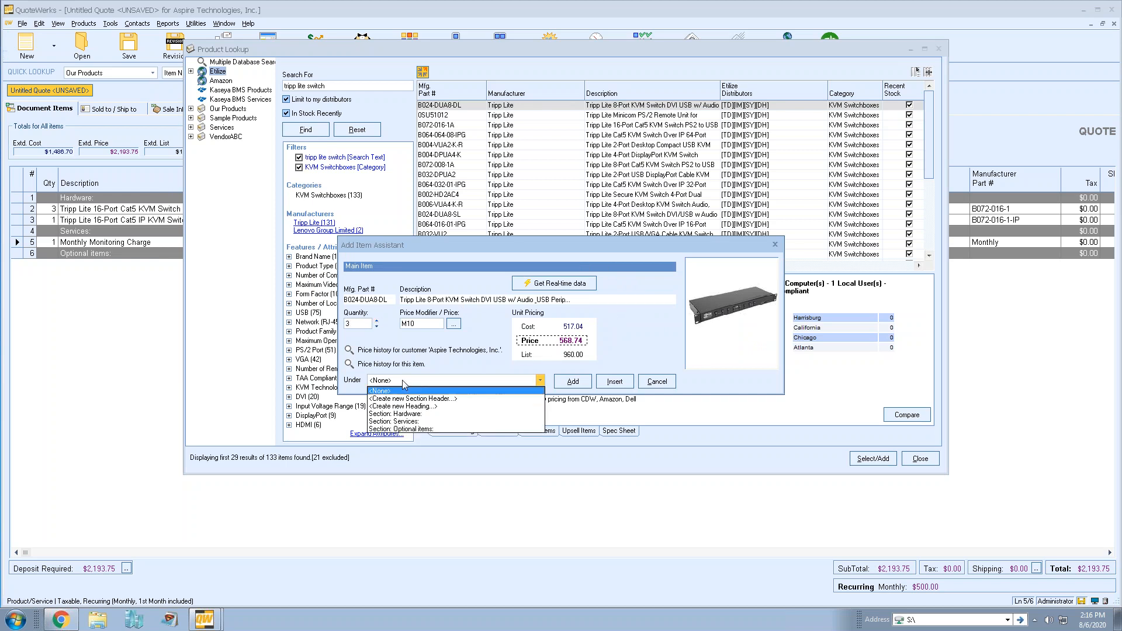
pyautogui.click(407, 429)
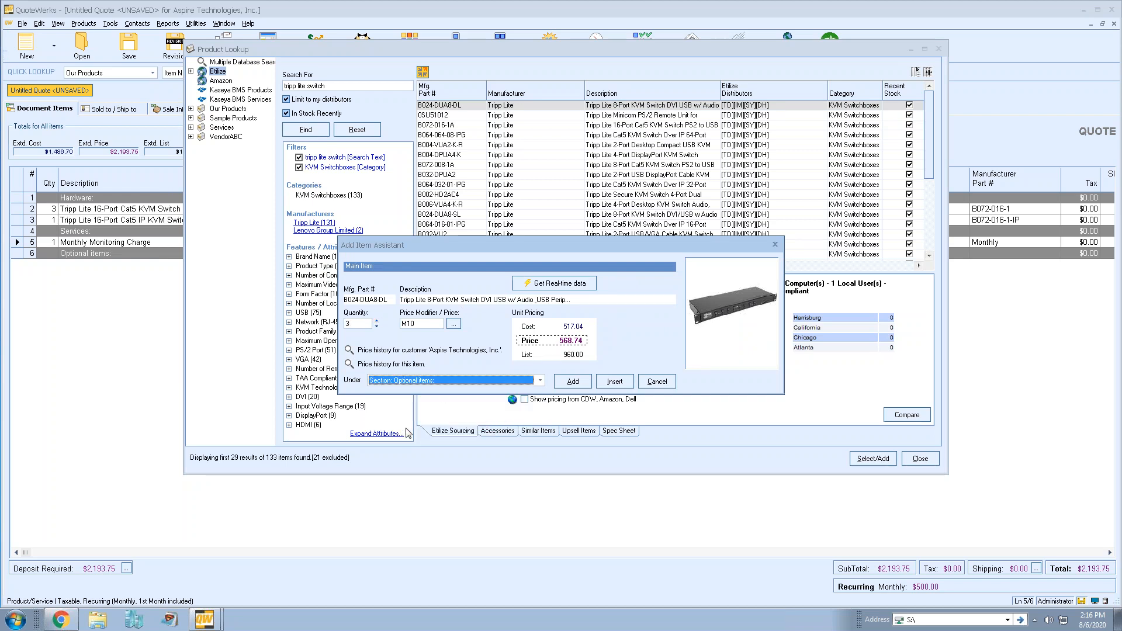
pyautogui.click(575, 383)
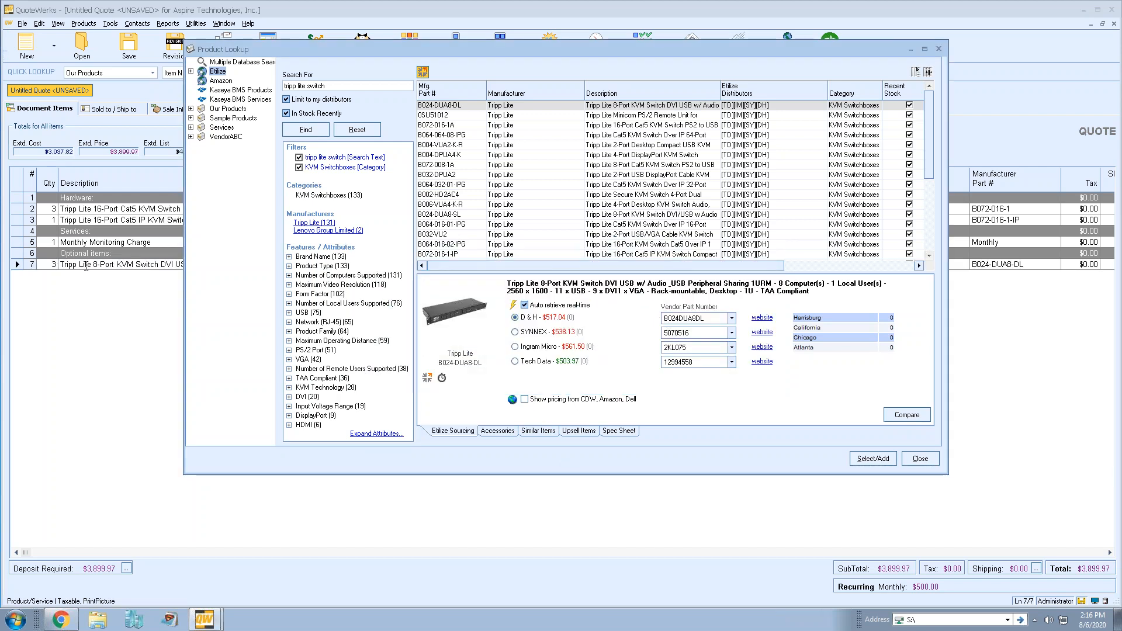
# - From the switch's accessories, add the U022-010 10ft USB cable sourced from Ingram Micro under Optional items with a quantity of 3
pyautogui.click(501, 432)
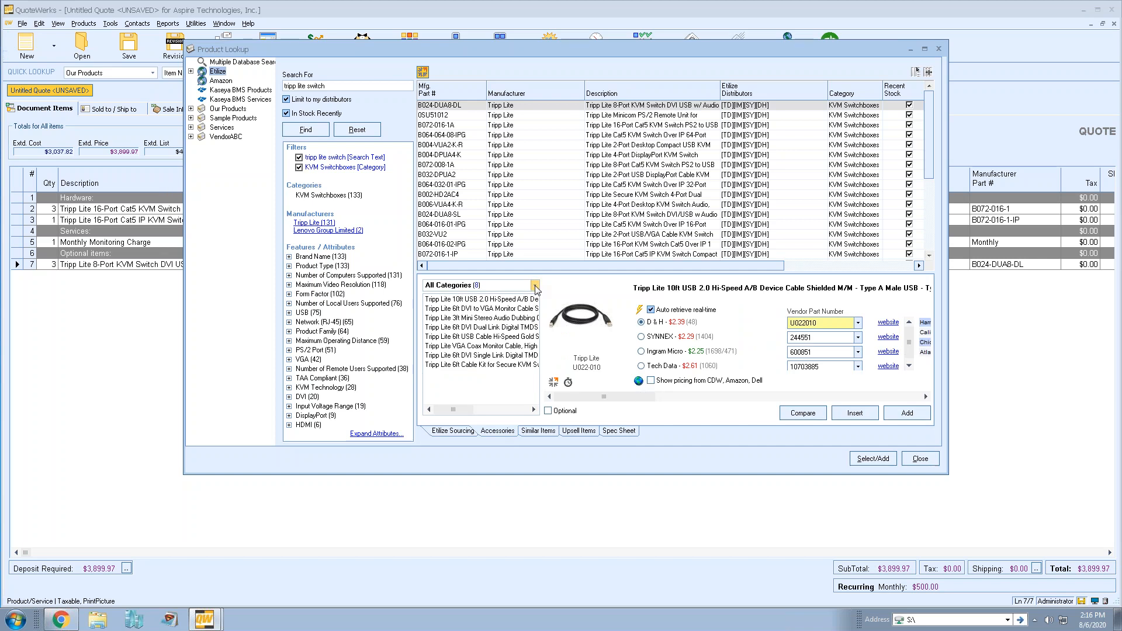
pyautogui.click(699, 353)
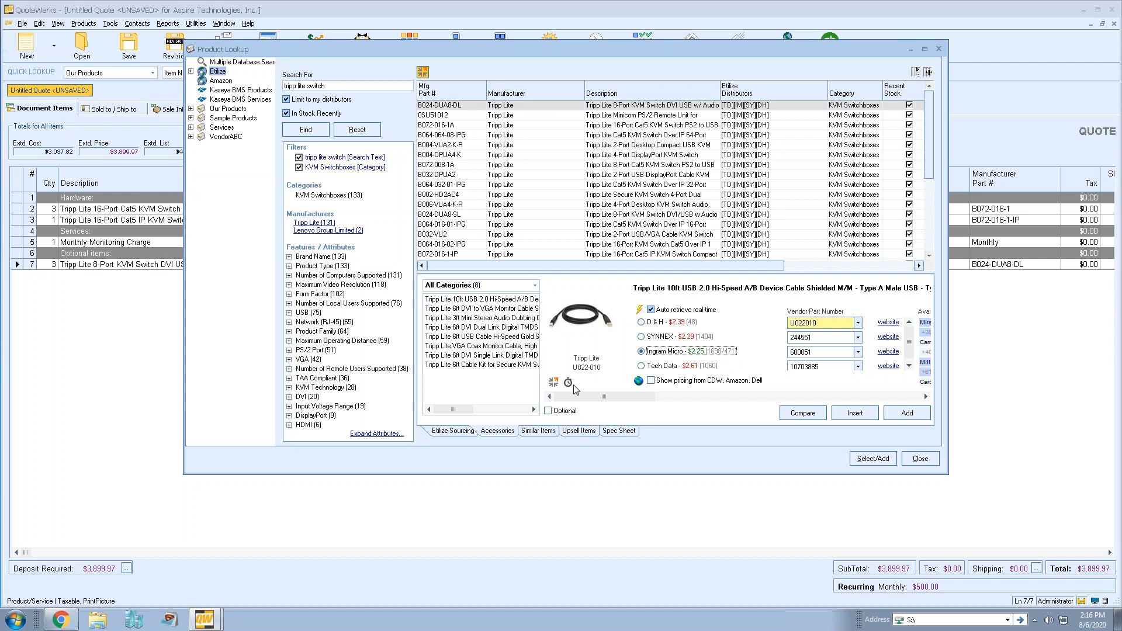
pyautogui.doubleClick(666, 353)
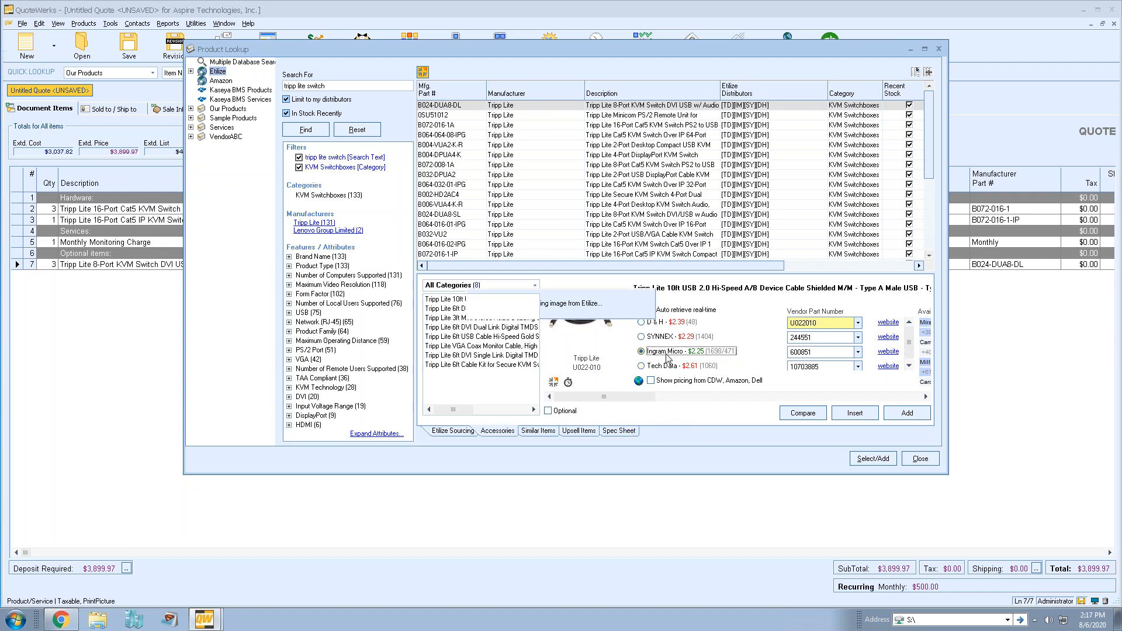
pyautogui.click(377, 320)
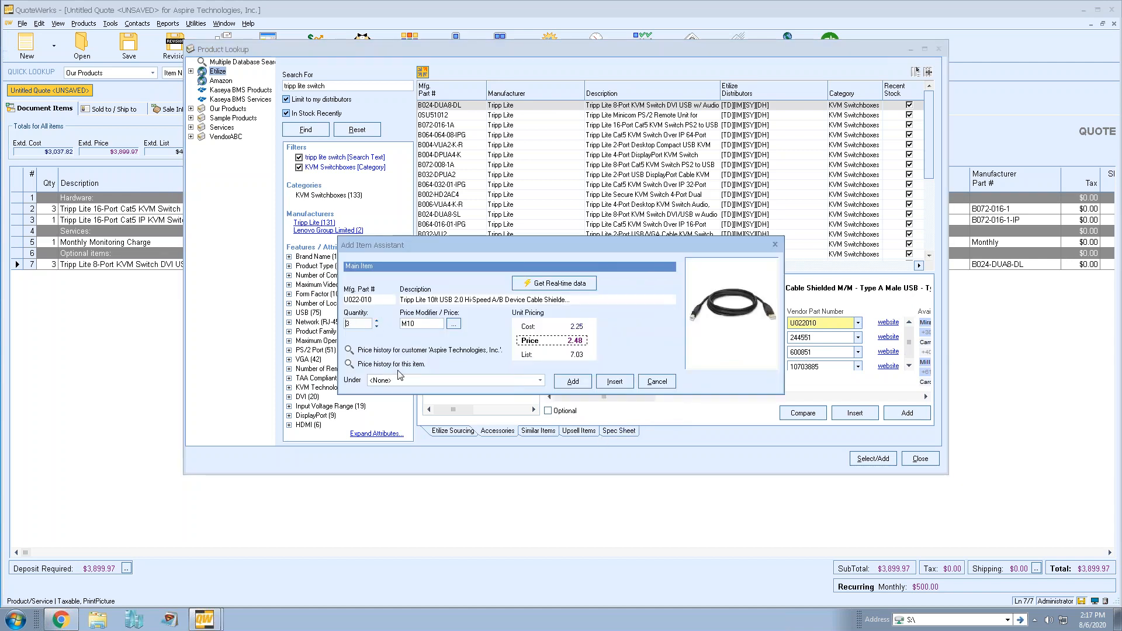
pyautogui.click(421, 381)
pyautogui.click(411, 429)
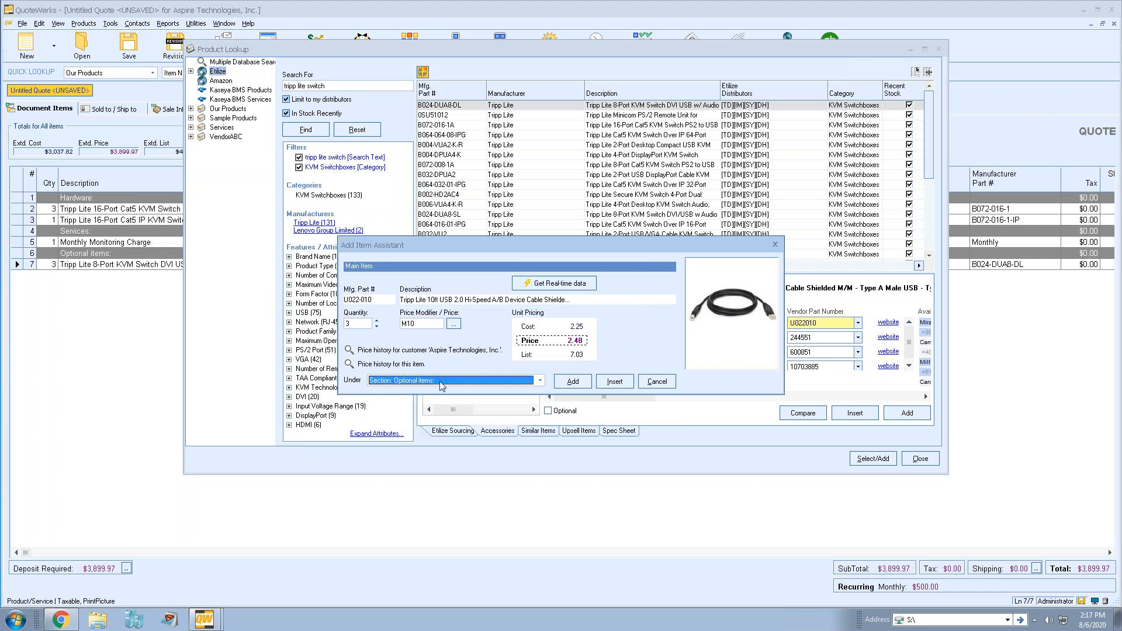
pyautogui.click(572, 381)
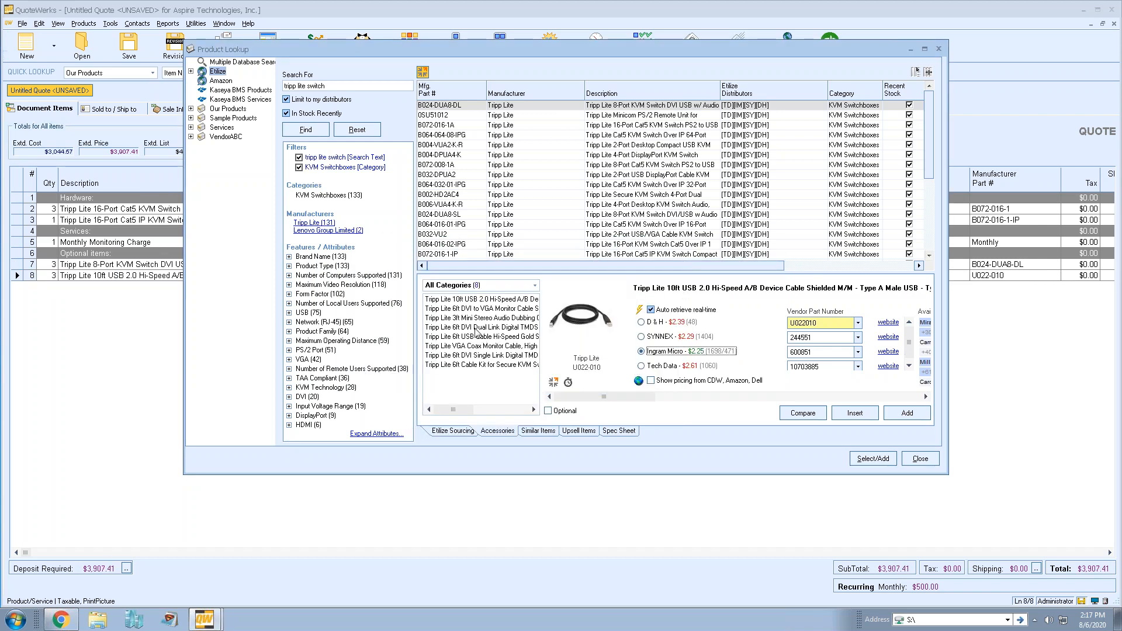
# - Review the B024-DUA8-DL switch's accessory categories, similar items, upsell items and spec sheet, ending on its Etilize sourcing details
pyautogui.click(529, 286)
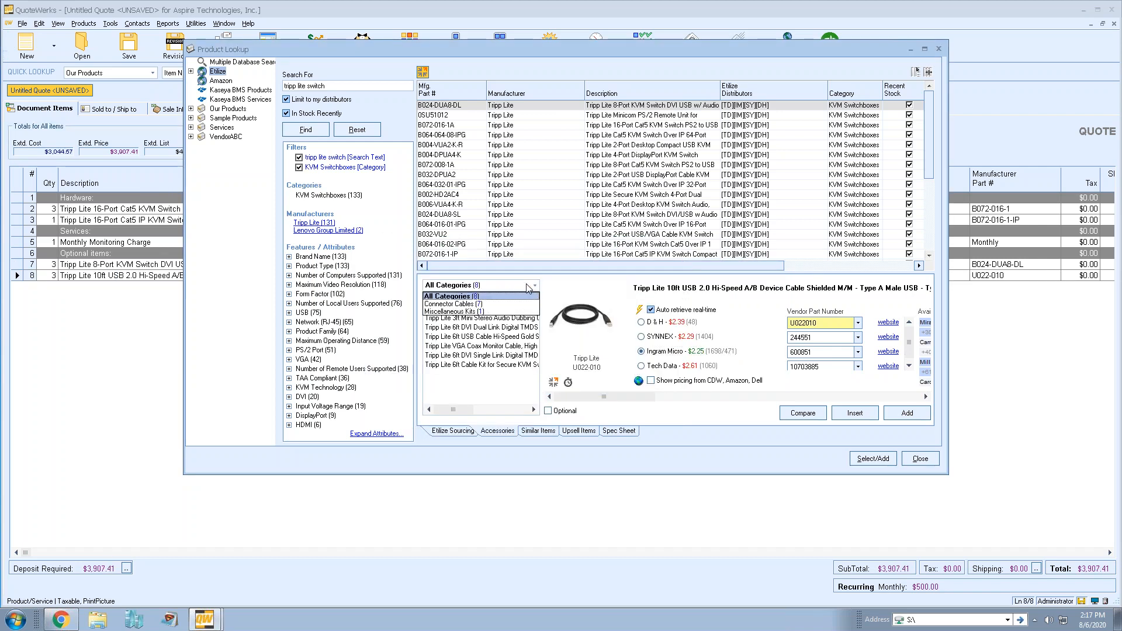
pyautogui.click(497, 296)
pyautogui.click(538, 431)
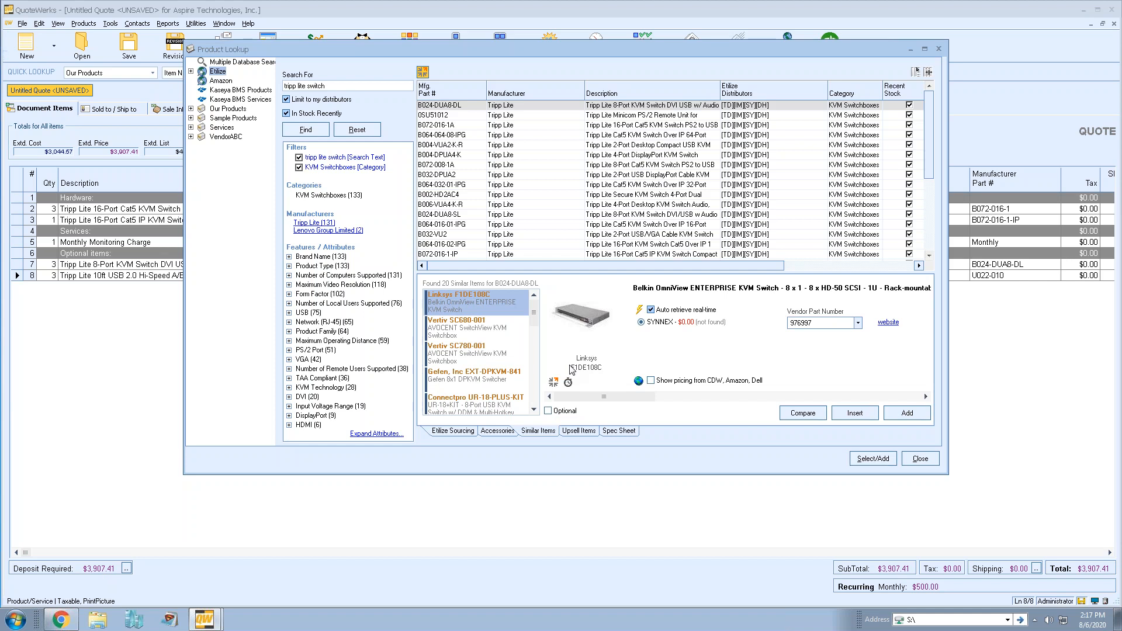
pyautogui.click(579, 431)
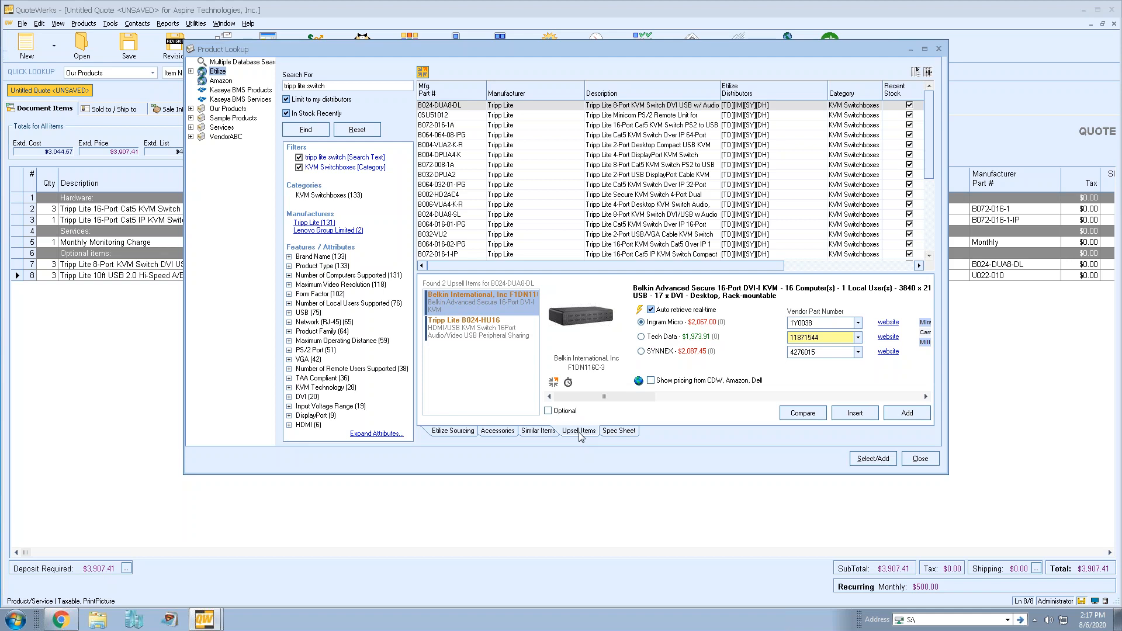
pyautogui.click(628, 433)
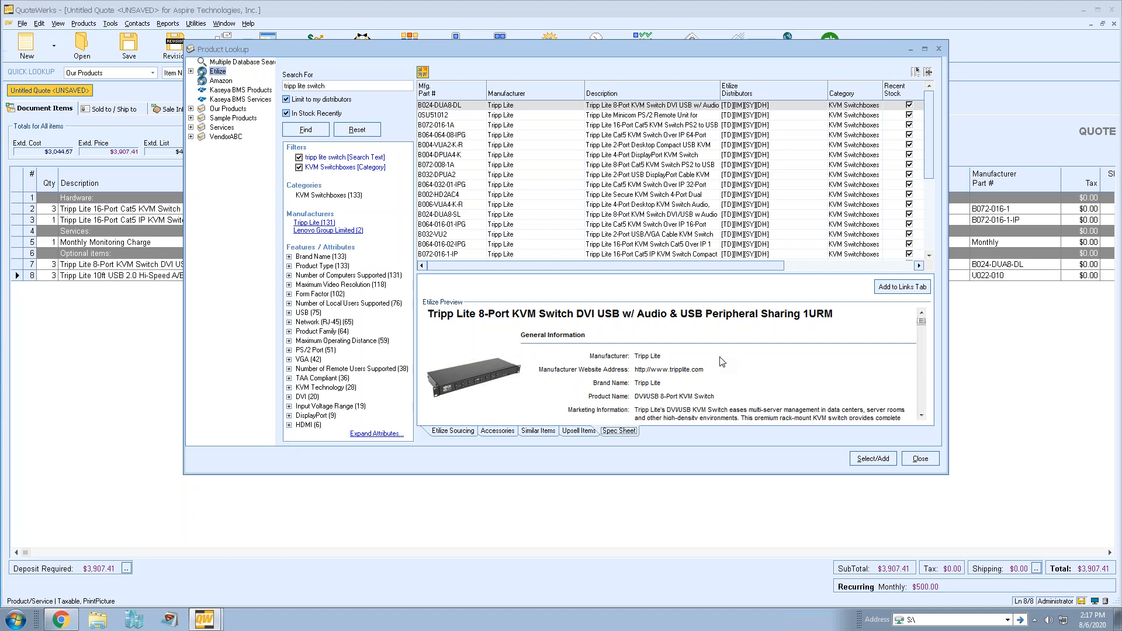
pyautogui.click(453, 431)
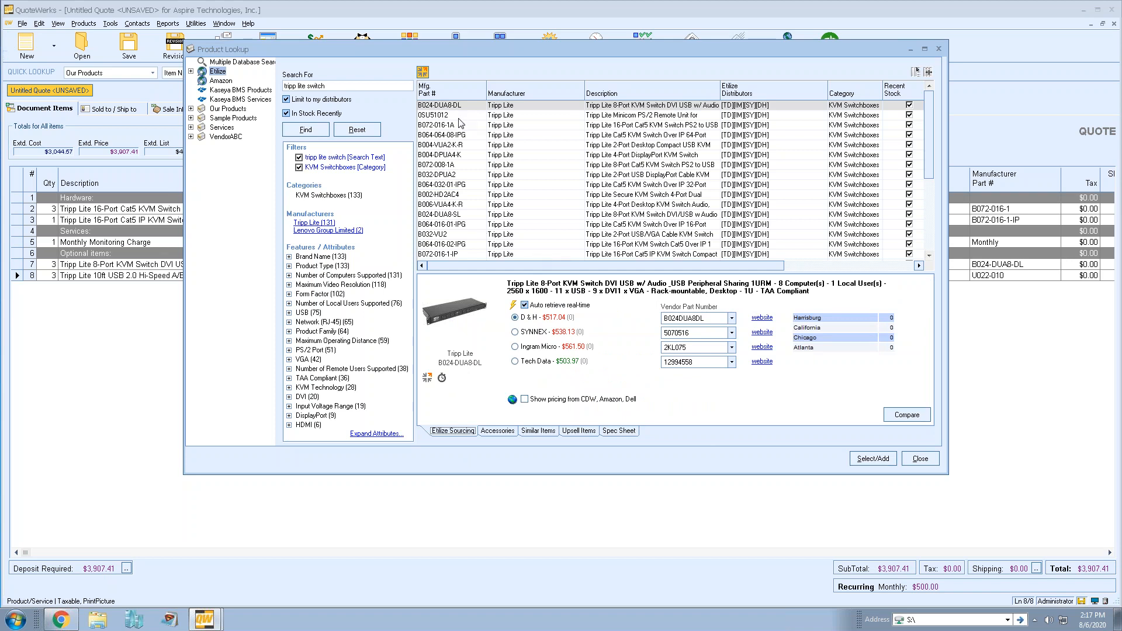
# - Browse the Our Products and Services databases and list all items in the VendorABC product database
pyautogui.click(226, 110)
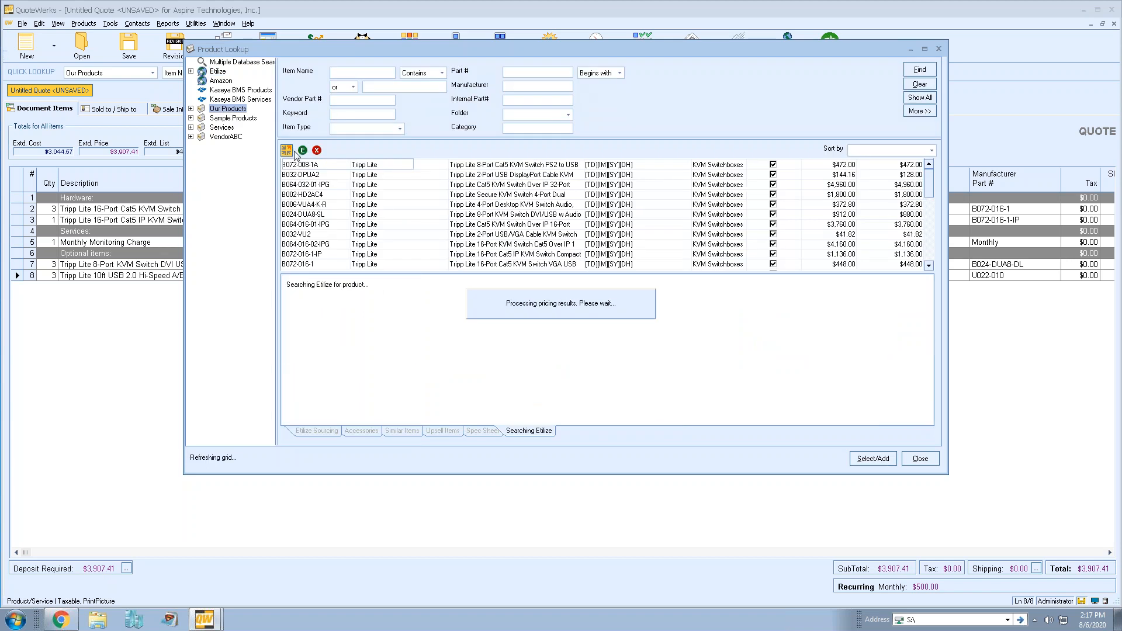
pyautogui.click(326, 151)
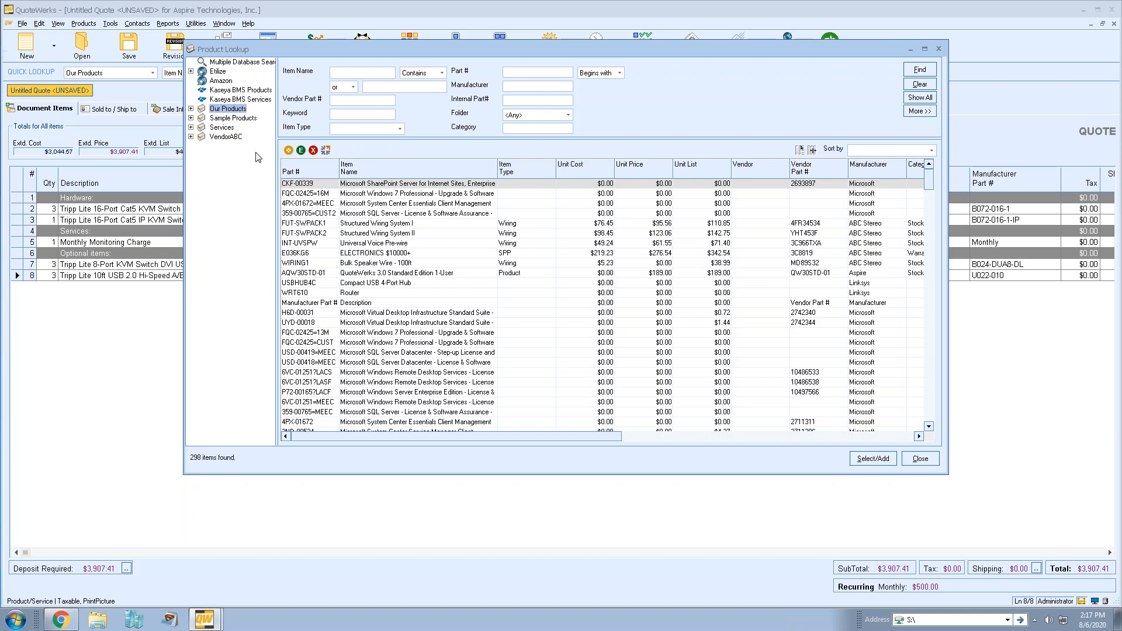
pyautogui.click(222, 128)
pyautogui.click(226, 136)
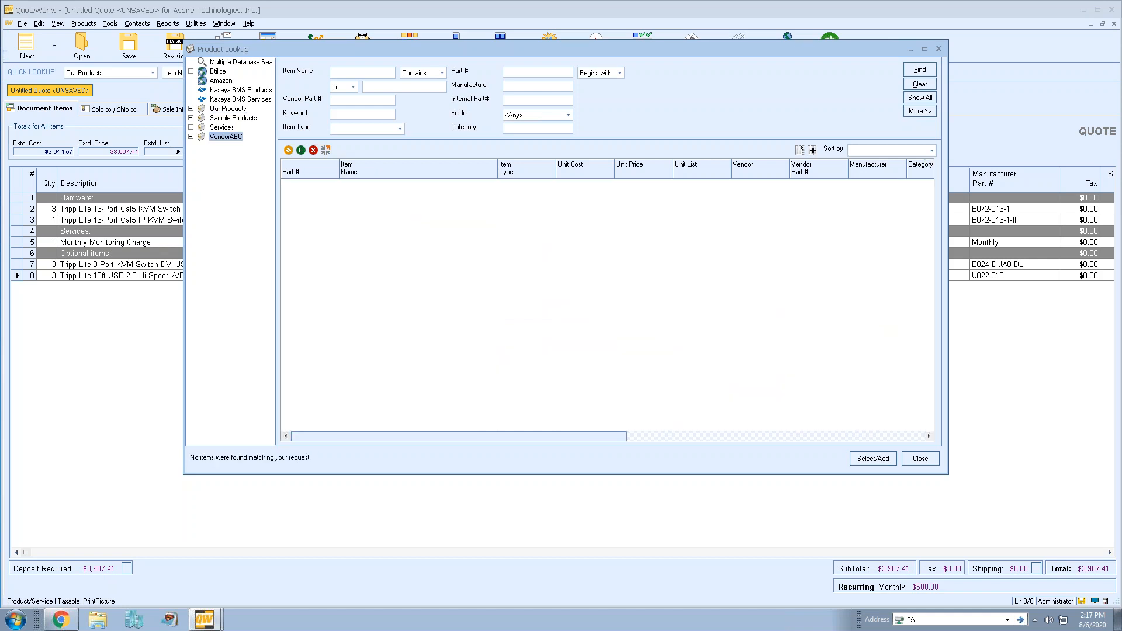
pyautogui.click(920, 97)
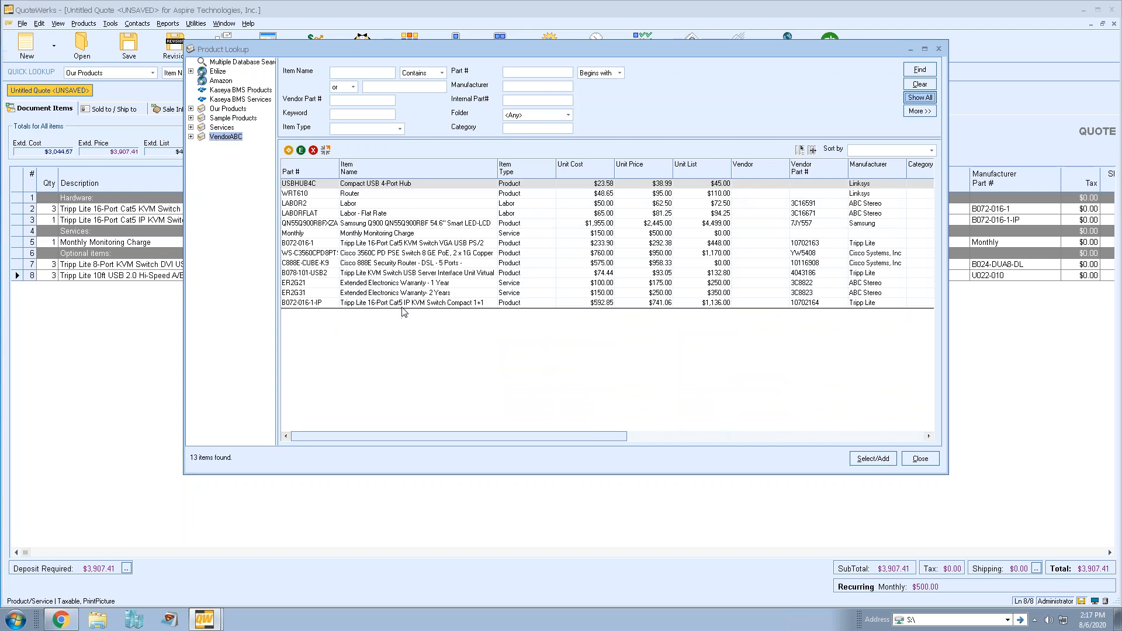
# - Add the VendorABC Labor item LABOR2 to the quote under the Services section
pyautogui.doubleClick(372, 204)
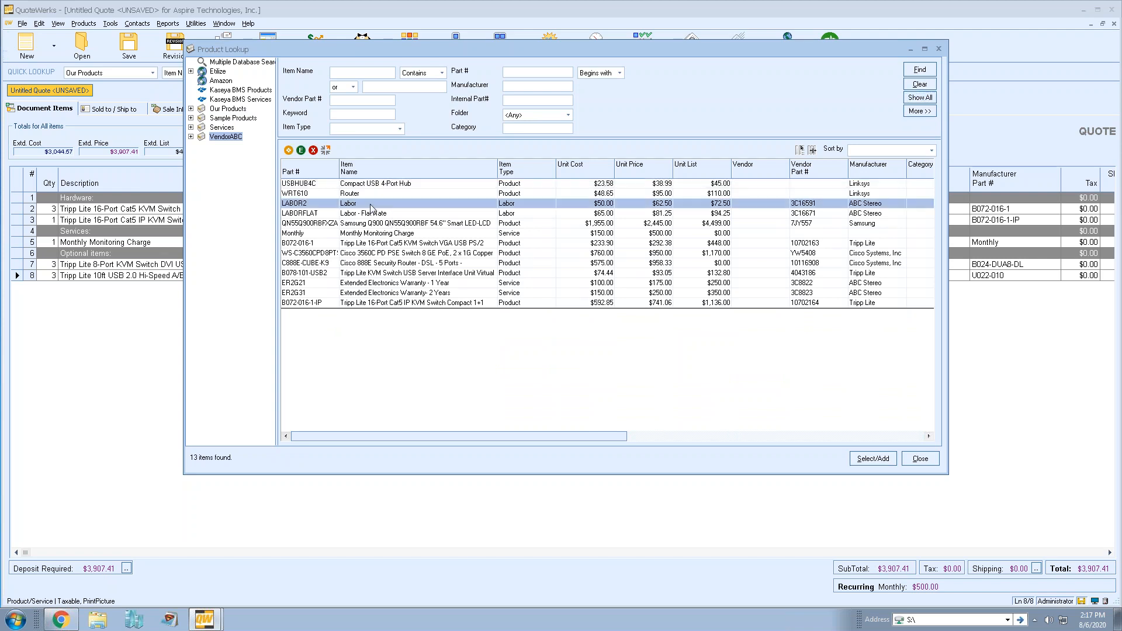
pyautogui.click(458, 381)
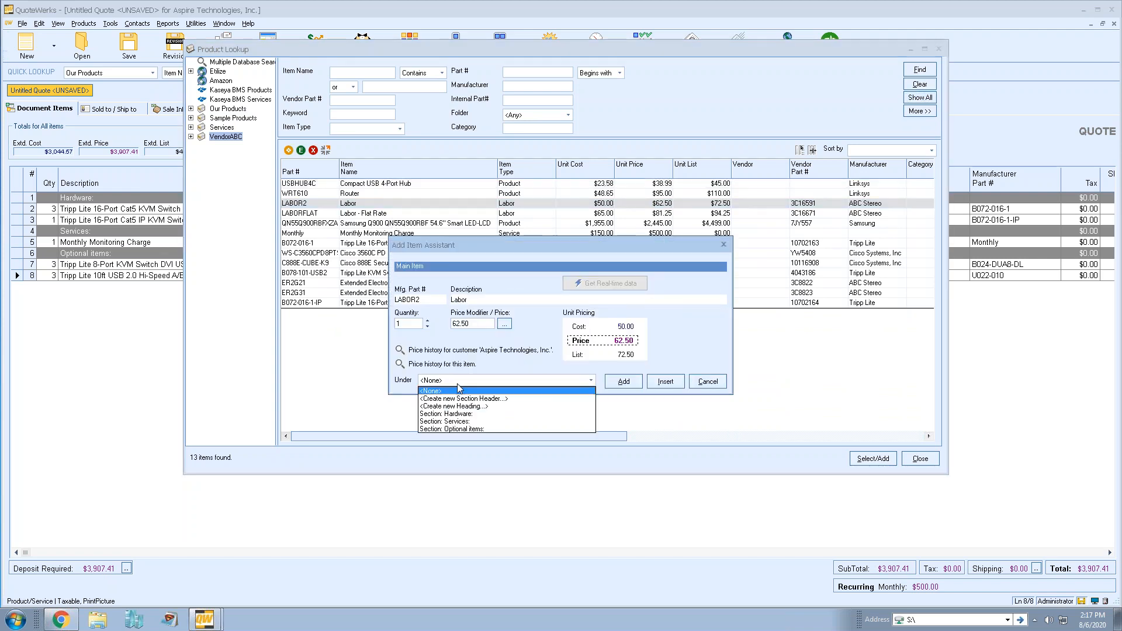
pyautogui.click(464, 421)
pyautogui.click(623, 382)
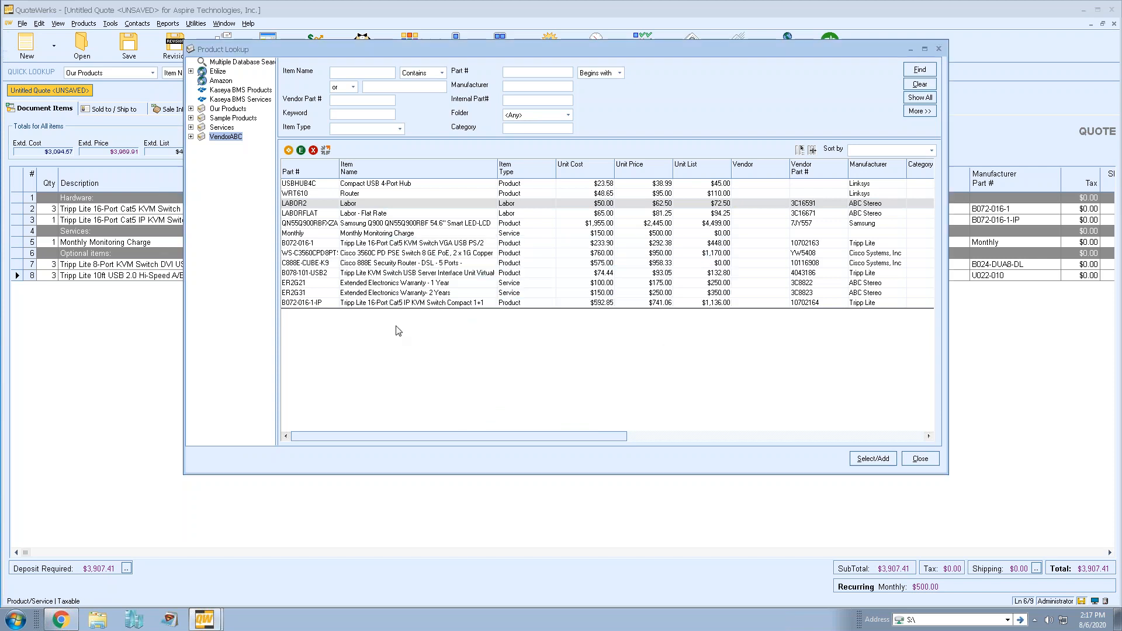
# - Add the Samsung Q900 TV, Tripp Lite B072-016-1 KVM switch and Cisco 3560C switch from VendorABC together, and close the product lookup
pyautogui.click(363, 226)
pyautogui.keyDown('ctrl'); pyautogui.click(365, 243); pyautogui.keyUp('ctrl')
pyautogui.keyDown('ctrl'); pyautogui.click(363, 253); pyautogui.keyUp('ctrl')
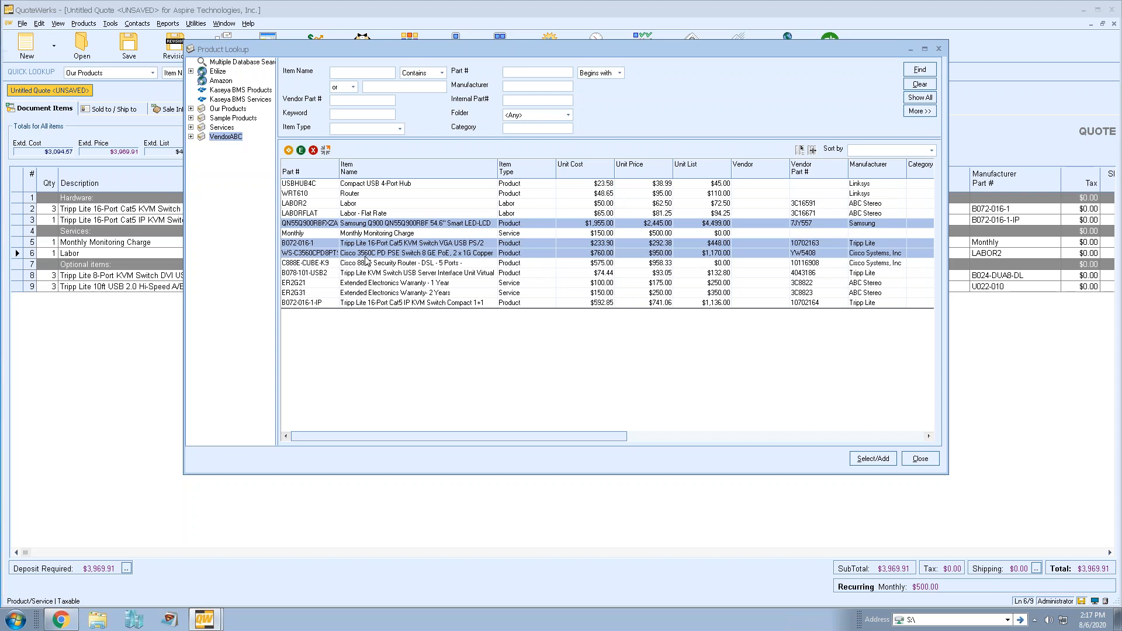
pyautogui.rightClick(344, 252)
pyautogui.click(371, 263)
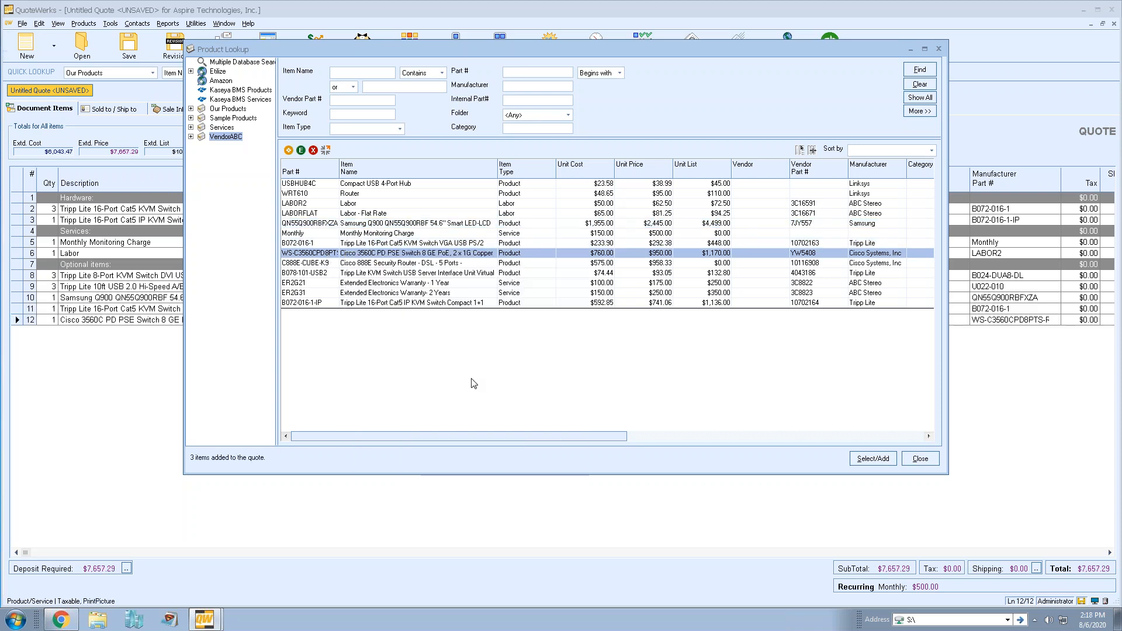
pyautogui.click(919, 459)
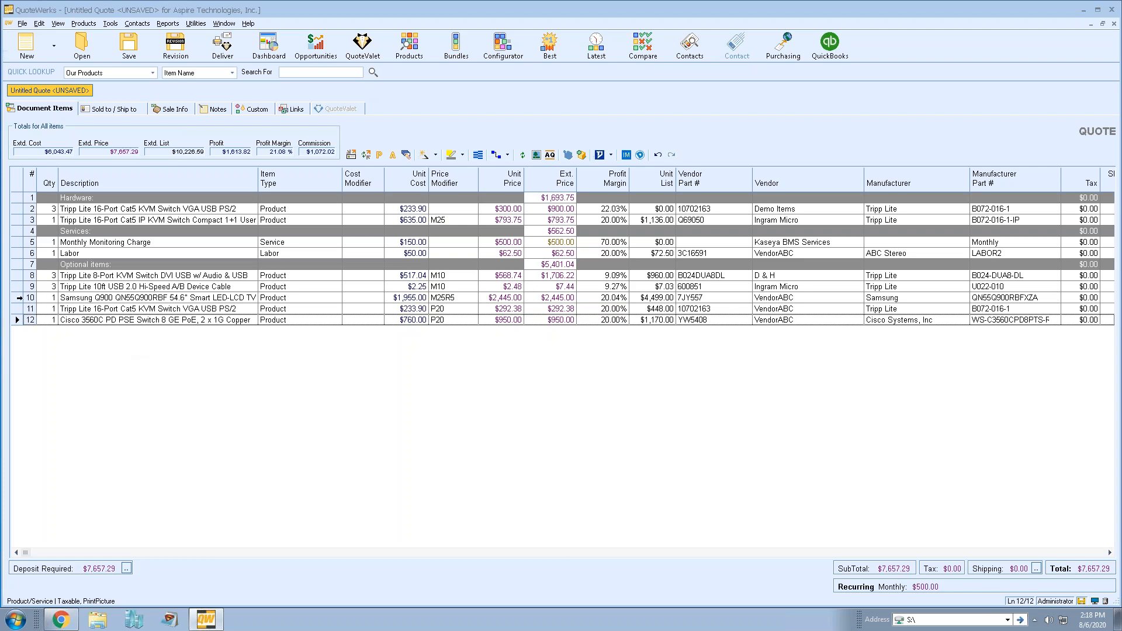
# - Move the Samsung TV, Tripp Lite B072-016-1 and Cisco 3560C lines from Optional items to directly below the Hardware section's first item
pyautogui.click(20, 298)
pyautogui.keyDown('shift'); pyautogui.click(18, 320); pyautogui.keyUp('shift')
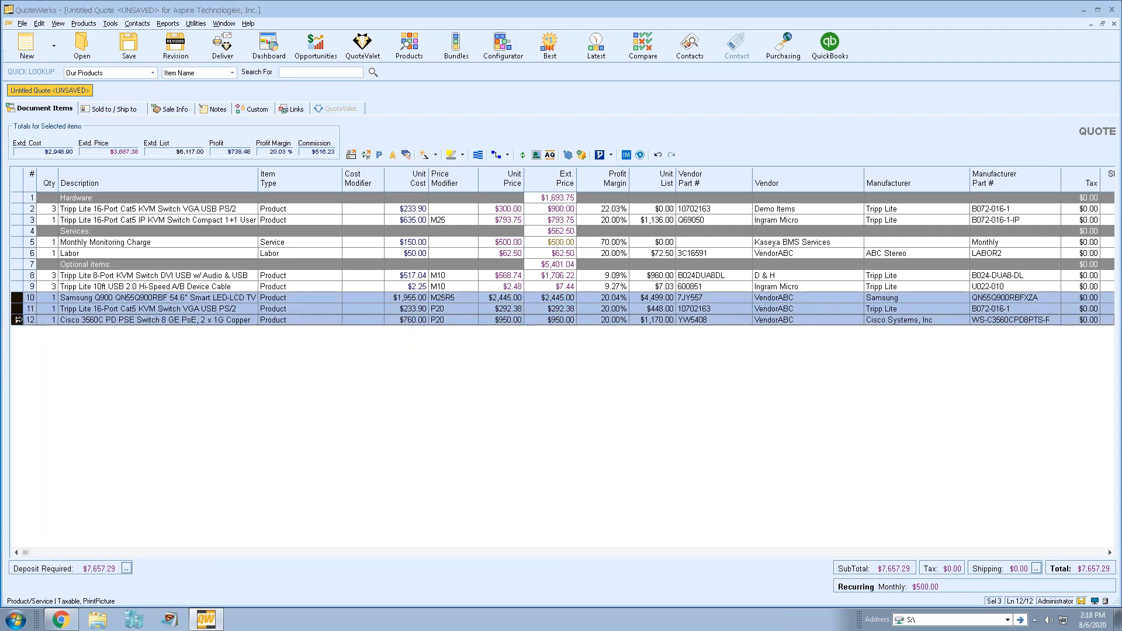
pyautogui.click(117, 297)
pyautogui.click(64, 308)
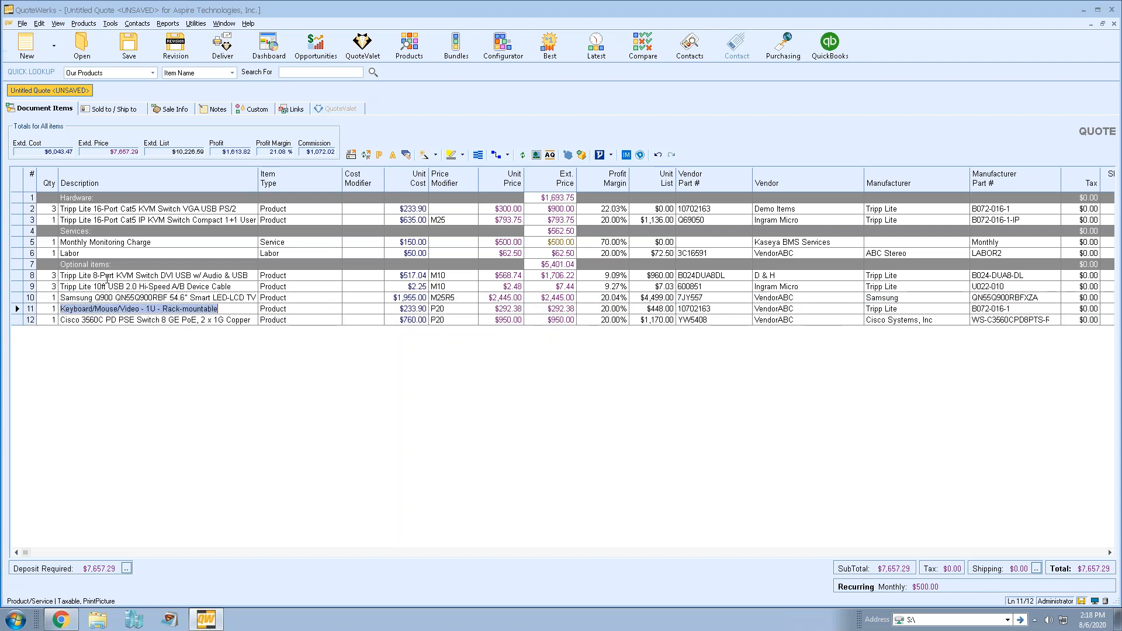
pyautogui.click(17, 298)
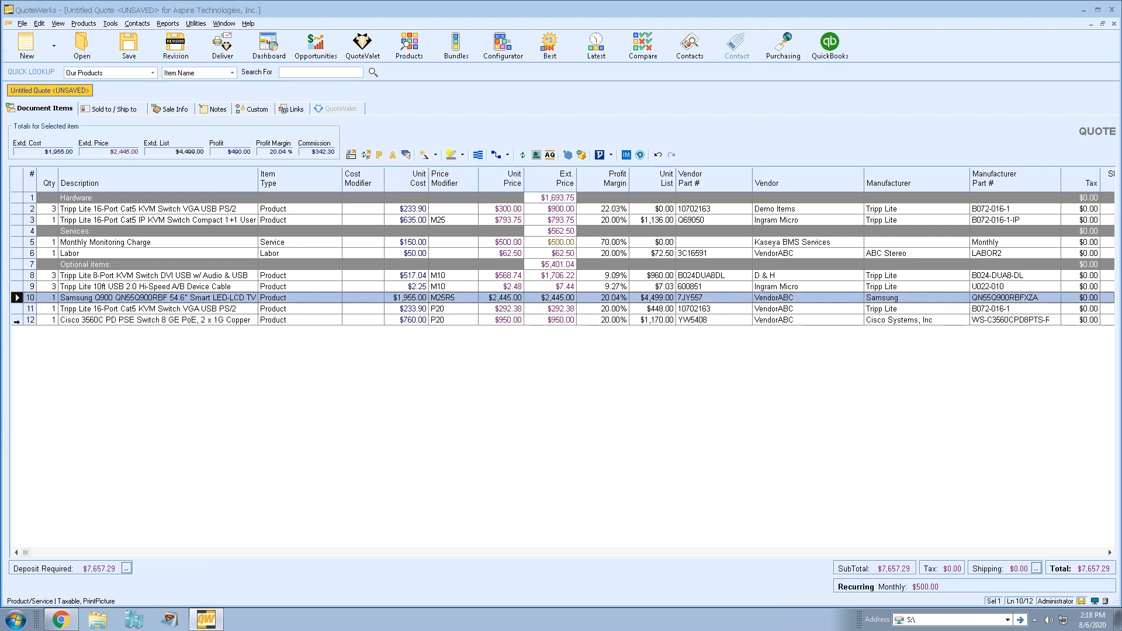
pyautogui.keyDown('shift'); pyautogui.click(17, 322); pyautogui.keyUp('shift')
pyautogui.moveTo(17, 320); pyautogui.dragTo(19, 221)
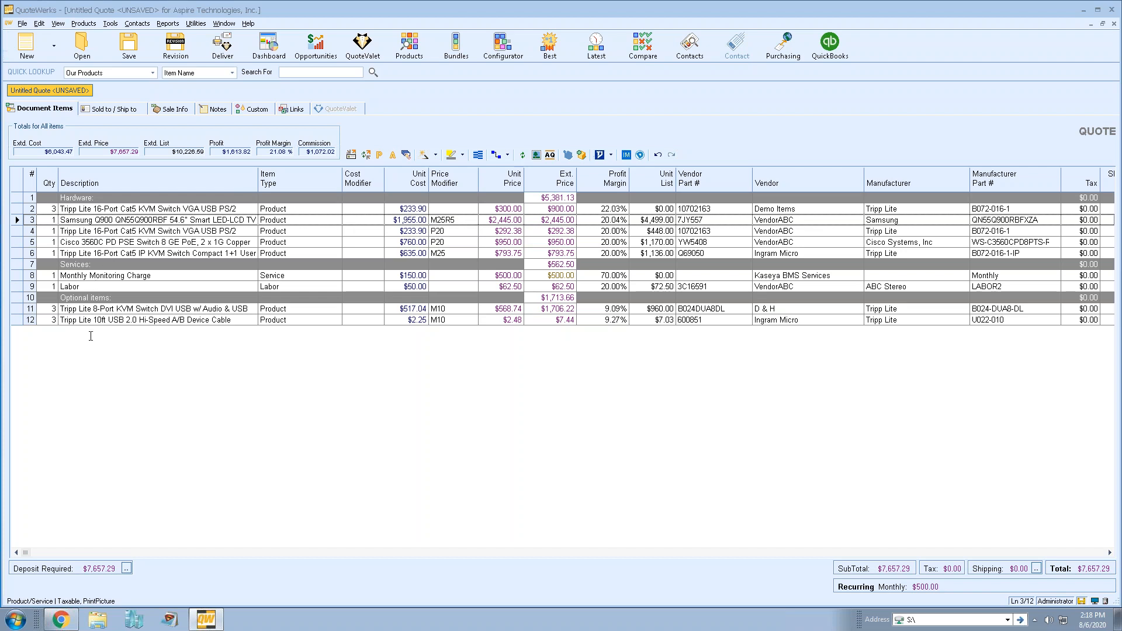
# - Mark the Tripp Lite 8-port KVM switch and 10ft USB cable lines under Optional items as optional and selected
pyautogui.moveTo(18, 309); pyautogui.dragTo(18, 320)
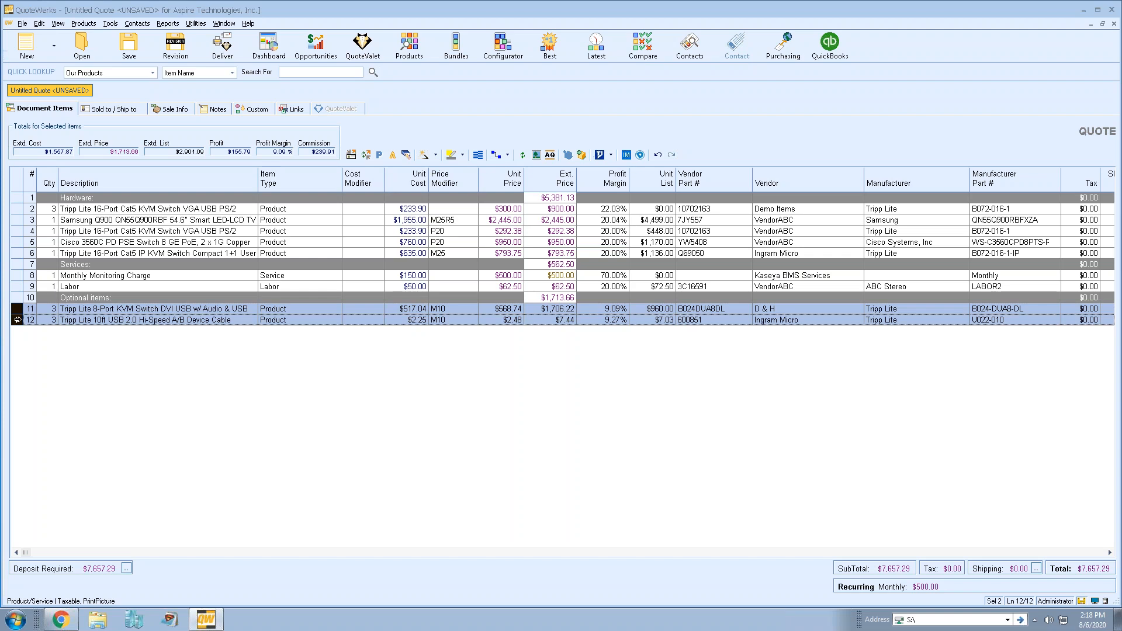
pyautogui.rightClick(18, 320)
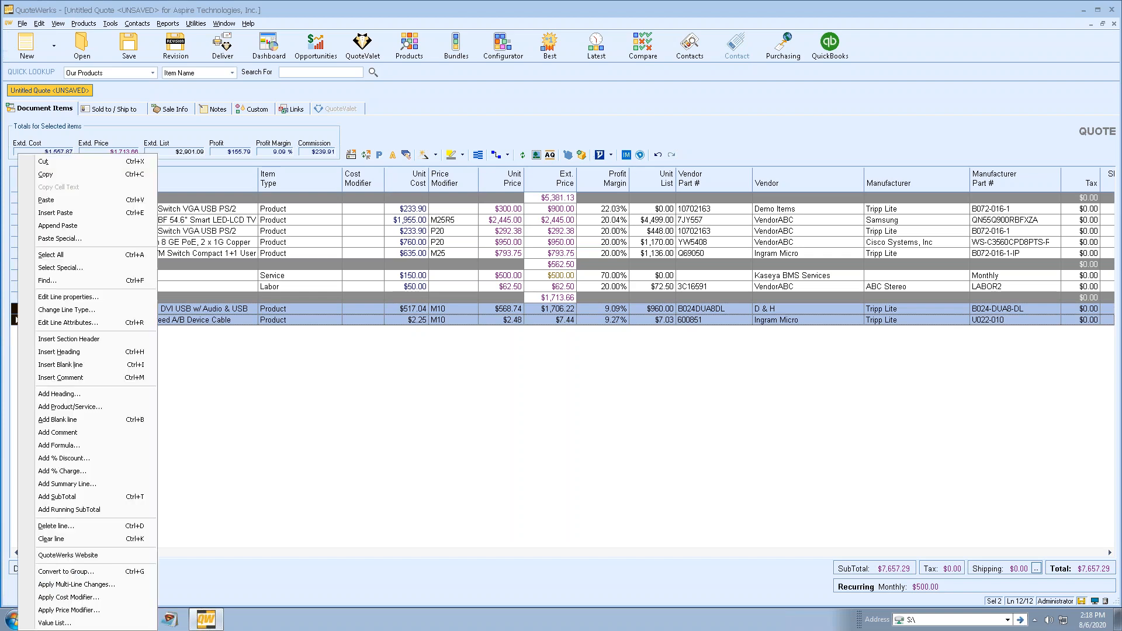
pyautogui.click(84, 323)
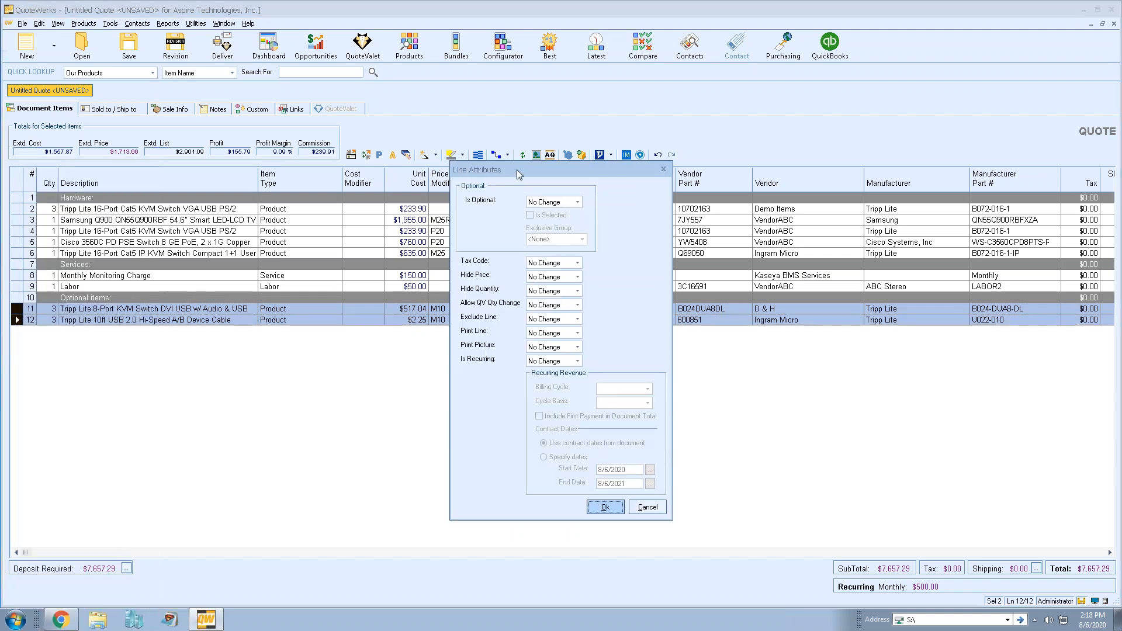
pyautogui.moveTo(517, 170); pyautogui.dragTo(572, 117)
pyautogui.click(633, 150)
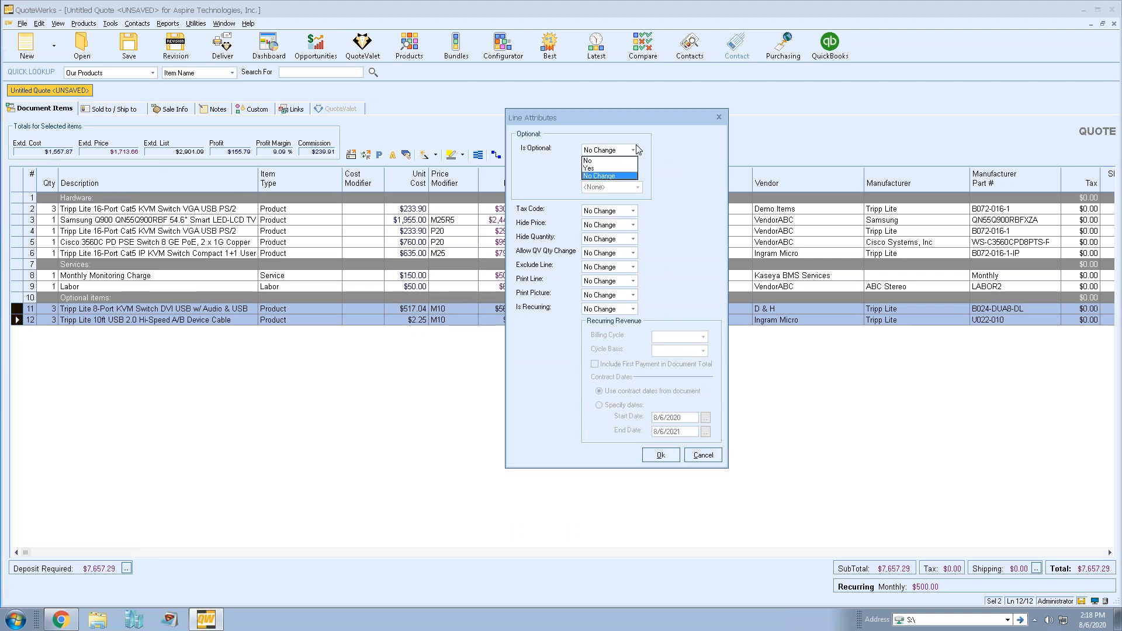
pyautogui.click(618, 168)
pyautogui.click(603, 167)
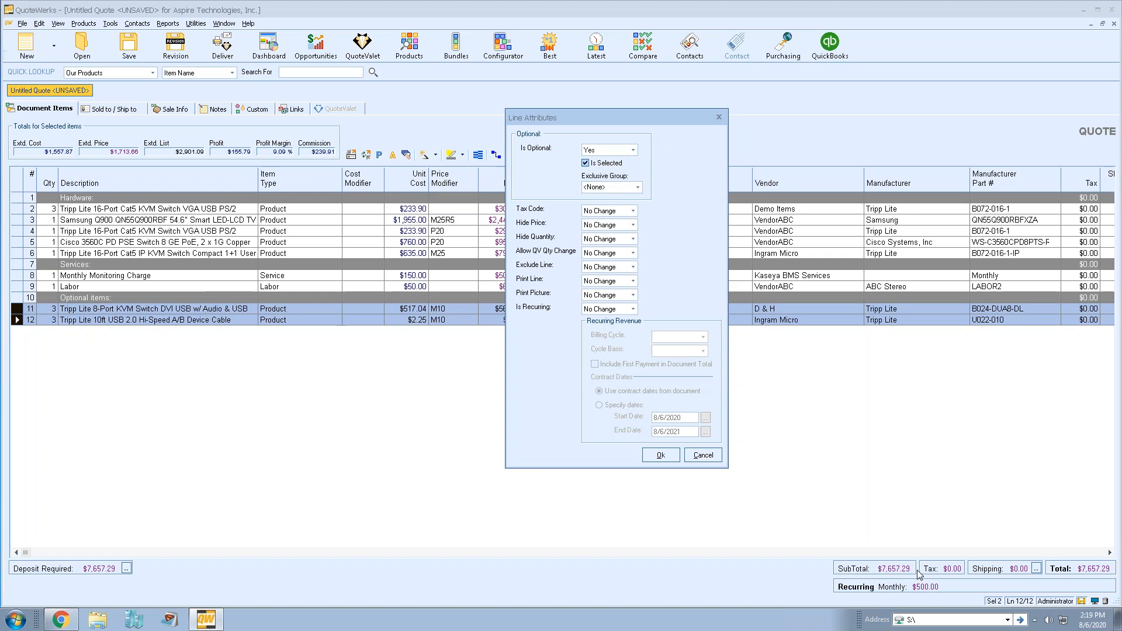
pyautogui.click(661, 456)
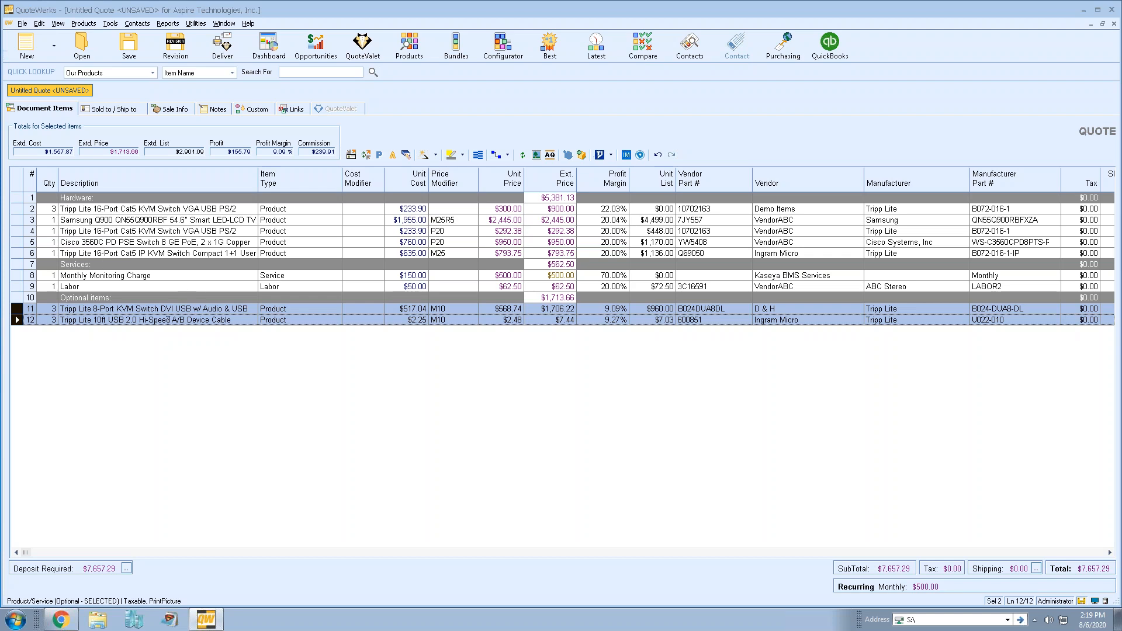
pyautogui.click(126, 242)
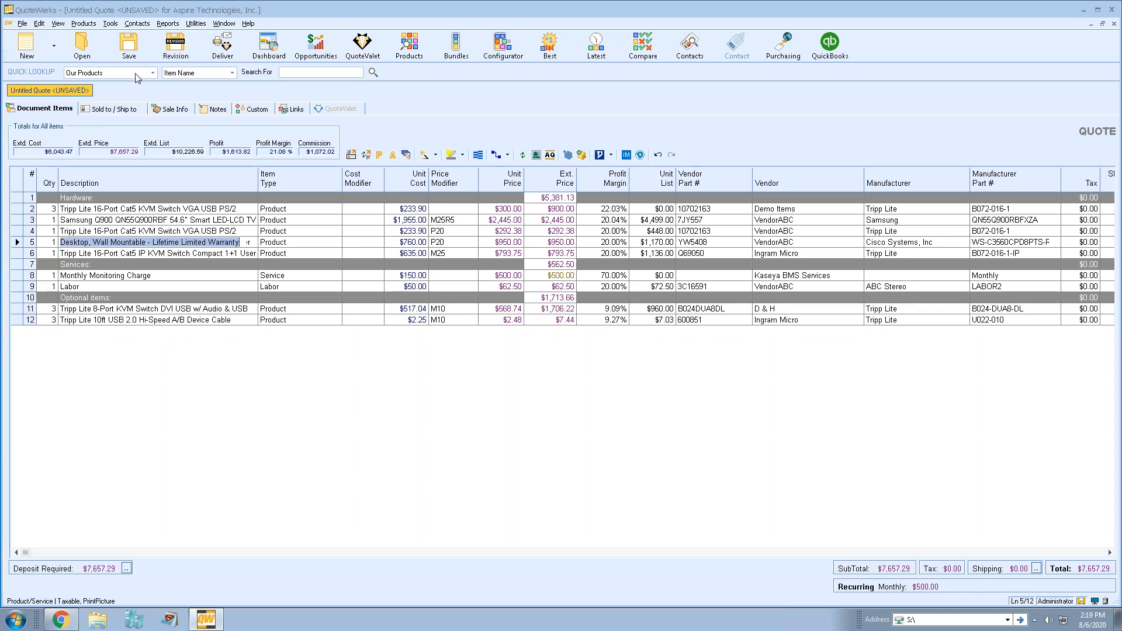
# - Save the quote as "New Client Setup and Install" with a one-off Kaseya BMS activity also enabled
pyautogui.click(142, 47)
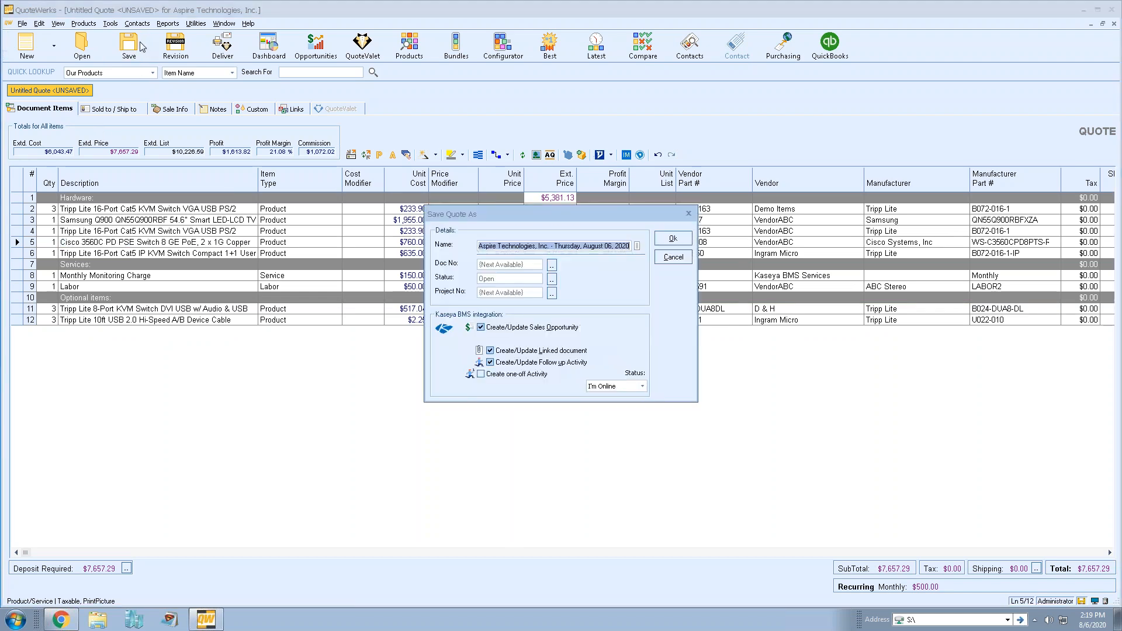
pyautogui.click(630, 246)
pyautogui.moveTo(630, 246); pyautogui.dragTo(471, 247)
pyautogui.write('New')
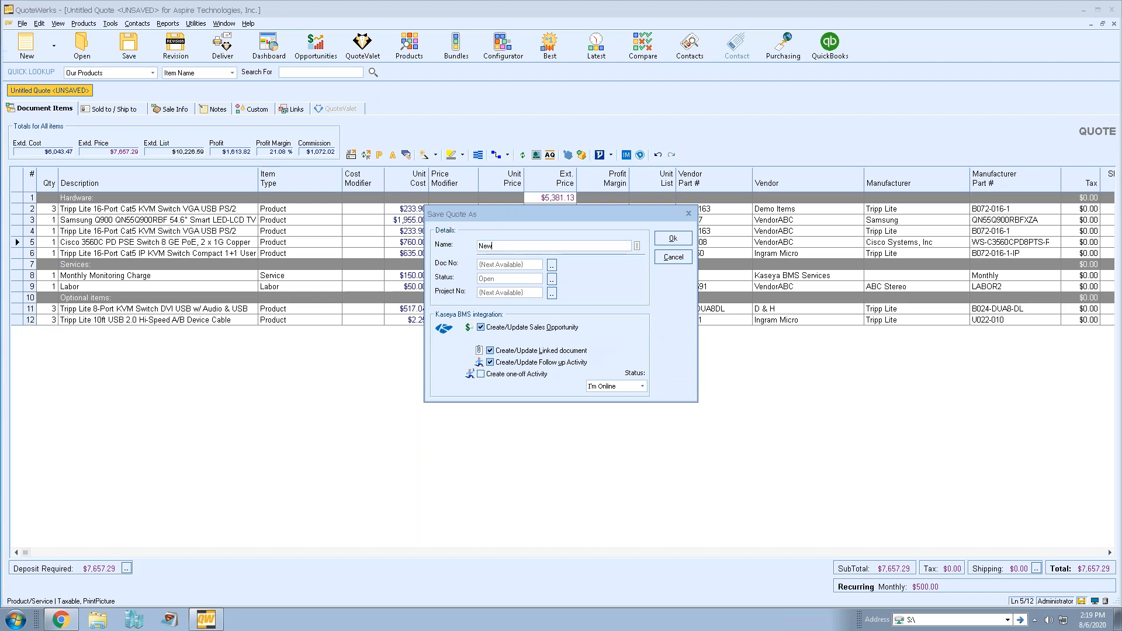
pyautogui.write(' Client Setup and Install')
pyautogui.click(483, 375)
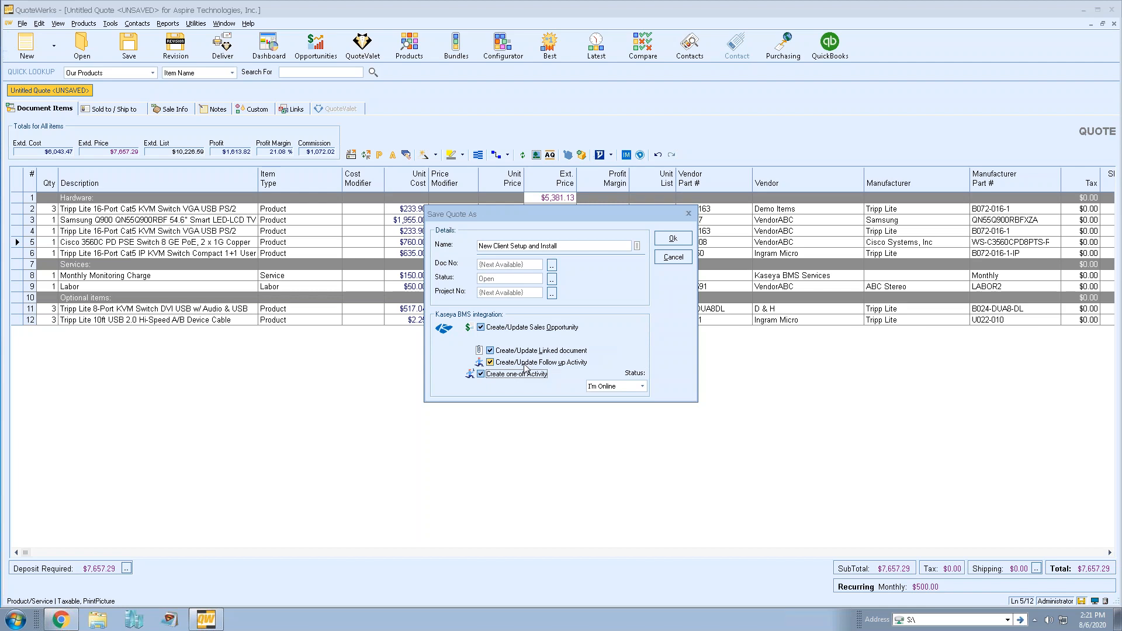
pyautogui.click(679, 240)
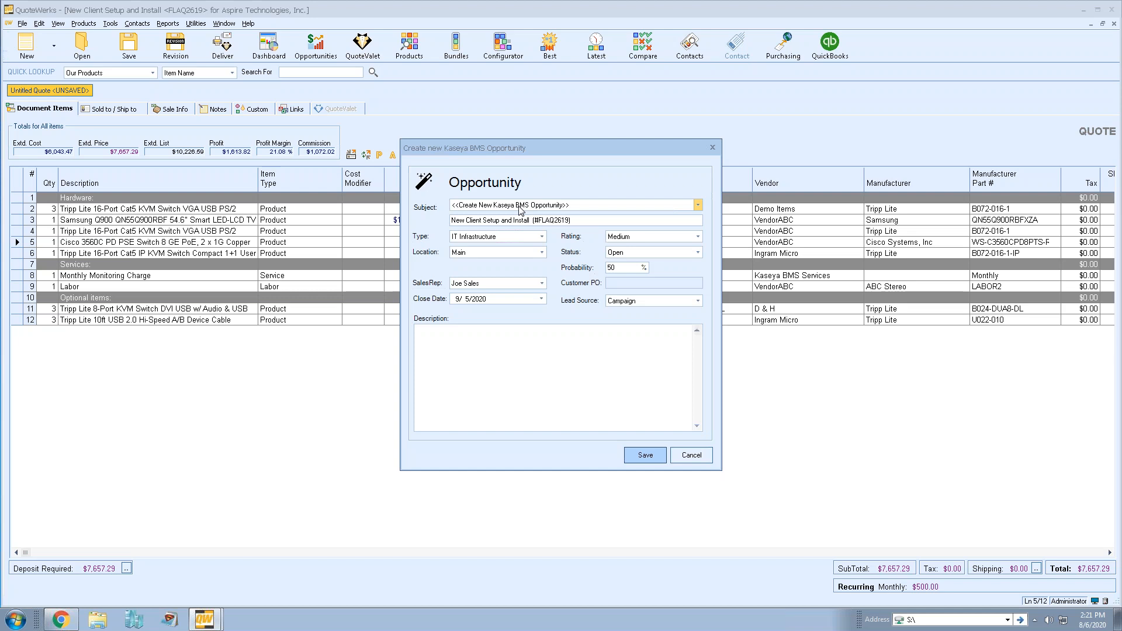
# - Examine the existing opportunities and the available types and locations for the new Kaseya BMS opportunity
pyautogui.click(699, 206)
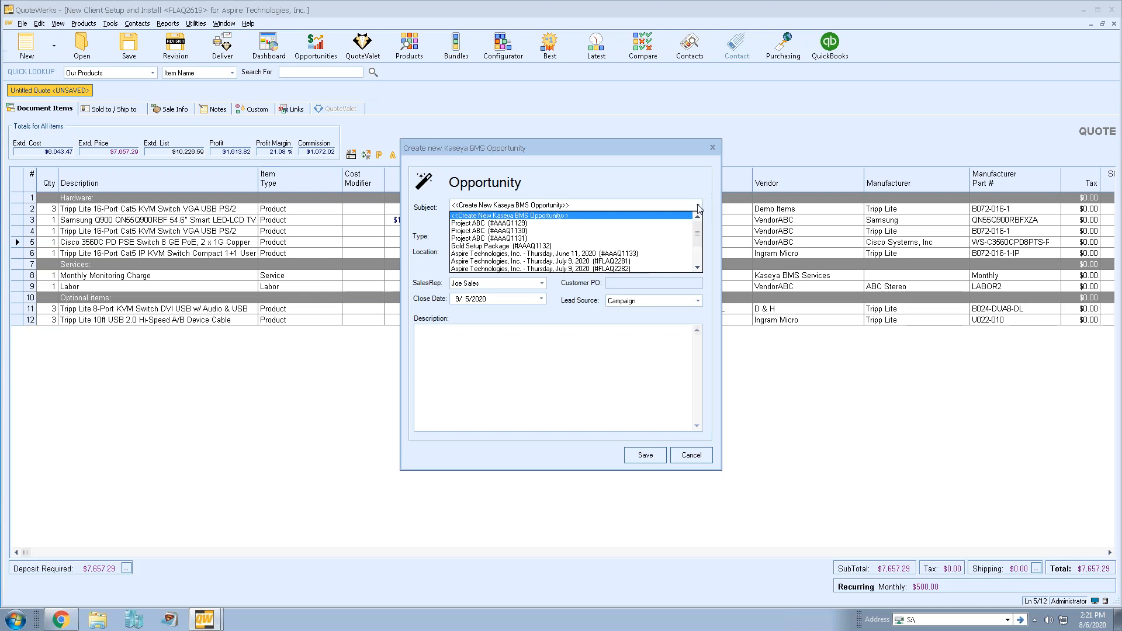
pyautogui.moveTo(699, 235); pyautogui.dragTo(661, 183)
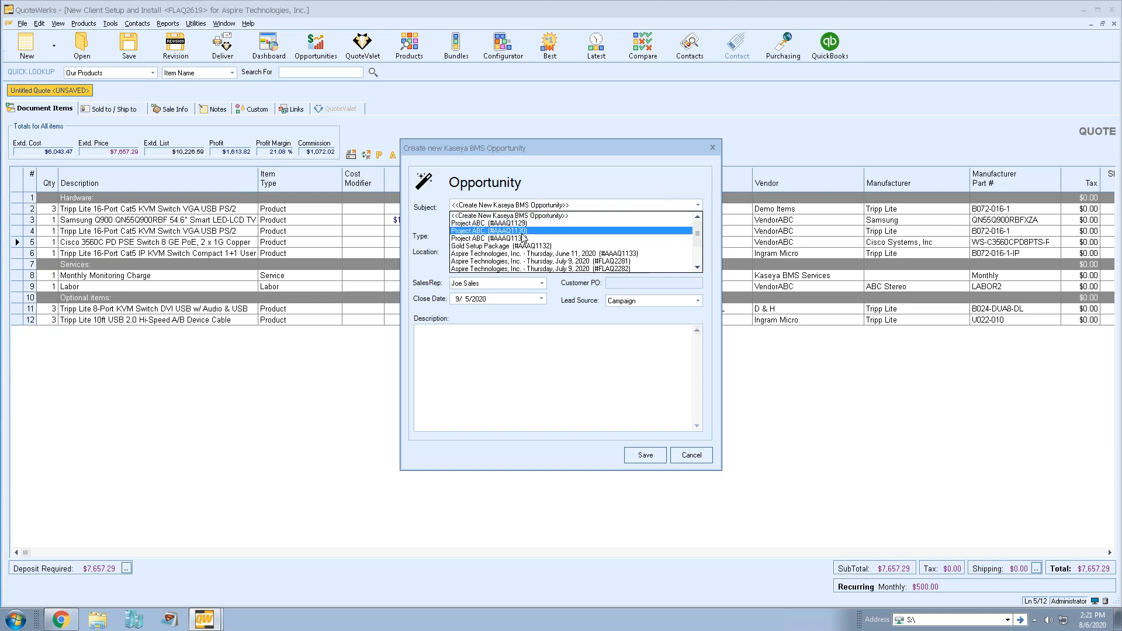
pyautogui.click(556, 177)
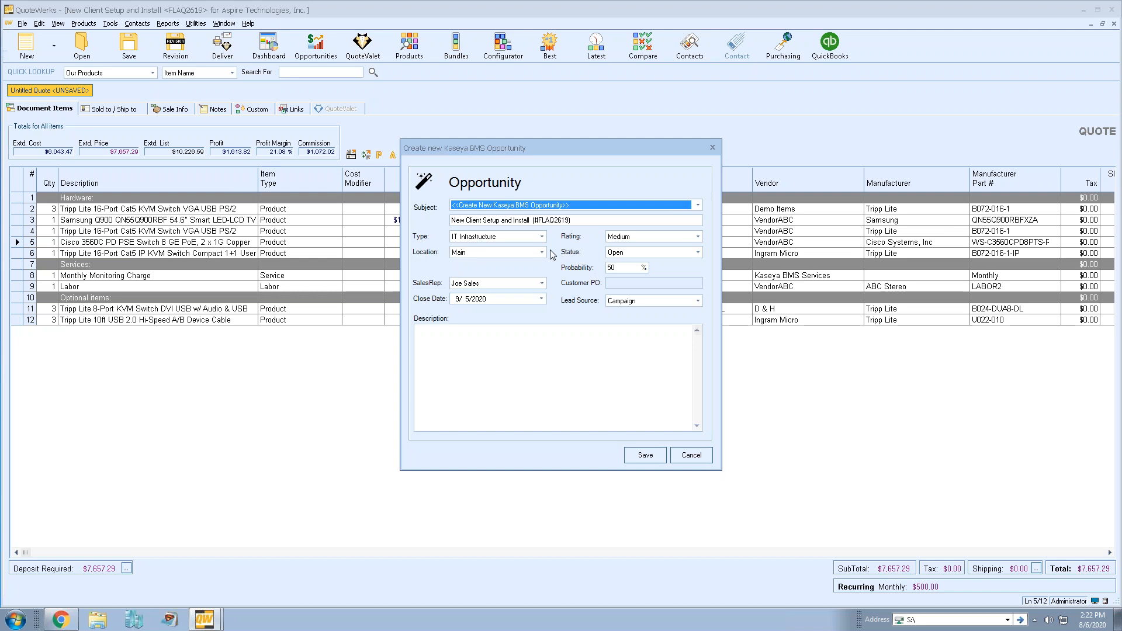
pyautogui.click(542, 236)
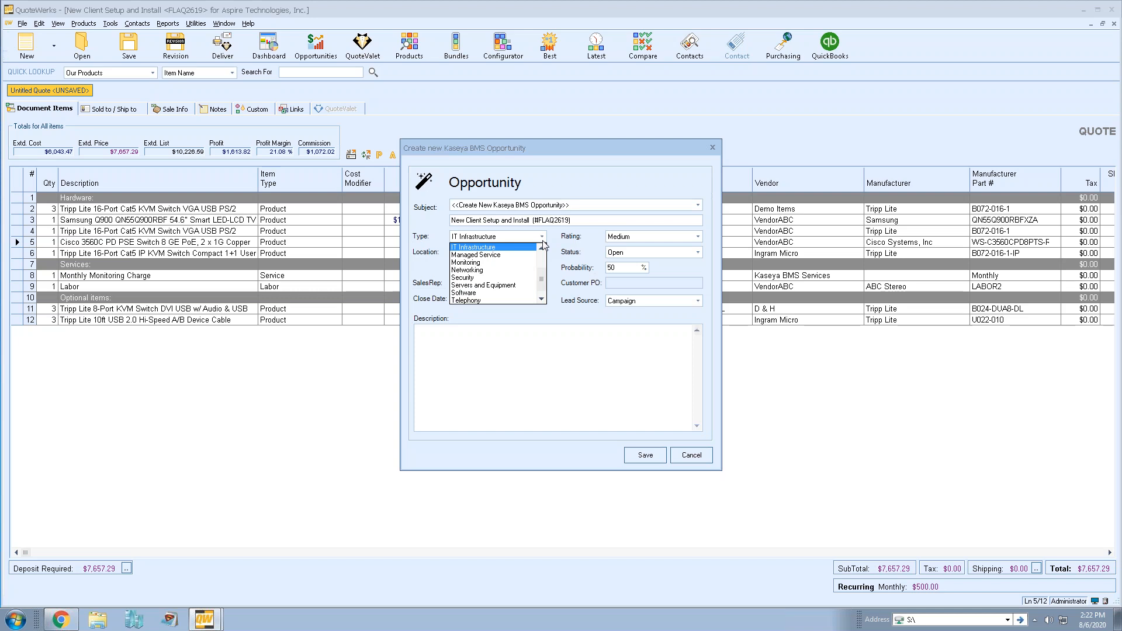
pyautogui.click(543, 241)
pyautogui.click(542, 253)
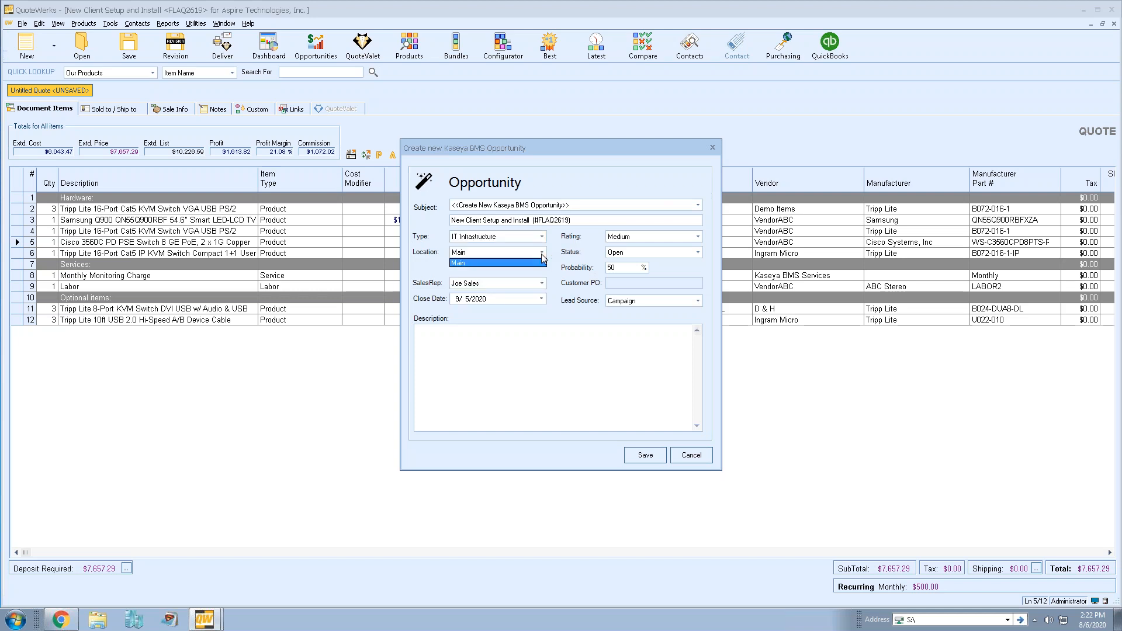
pyautogui.click(542, 254)
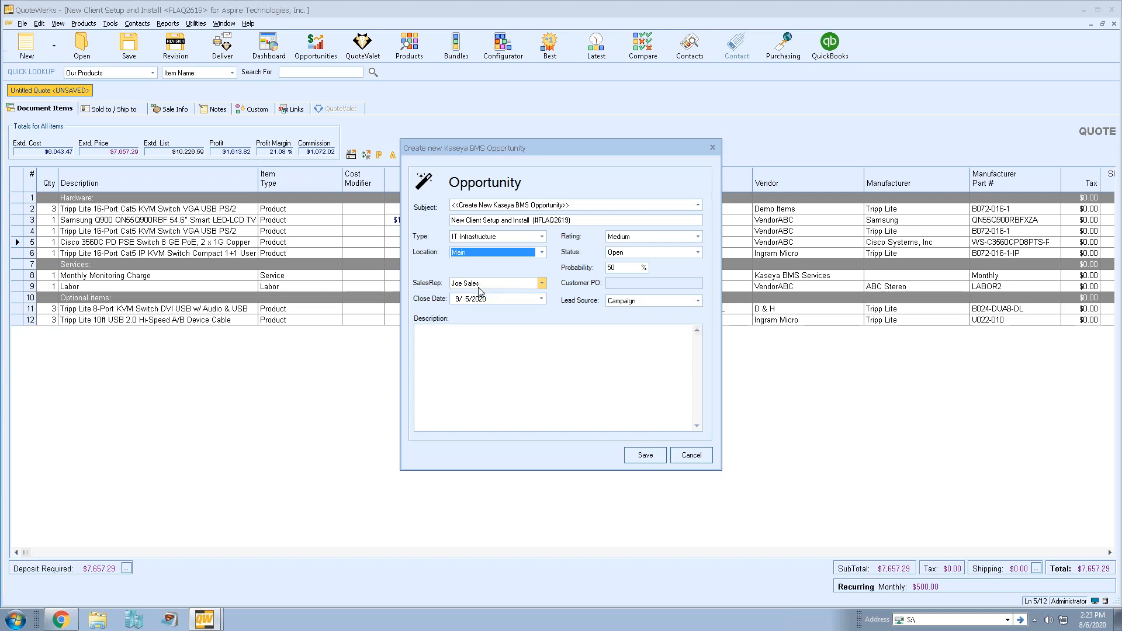
# - Set the opportunity's close date to 8/20/2020 and save the opportunity
pyautogui.click(541, 299)
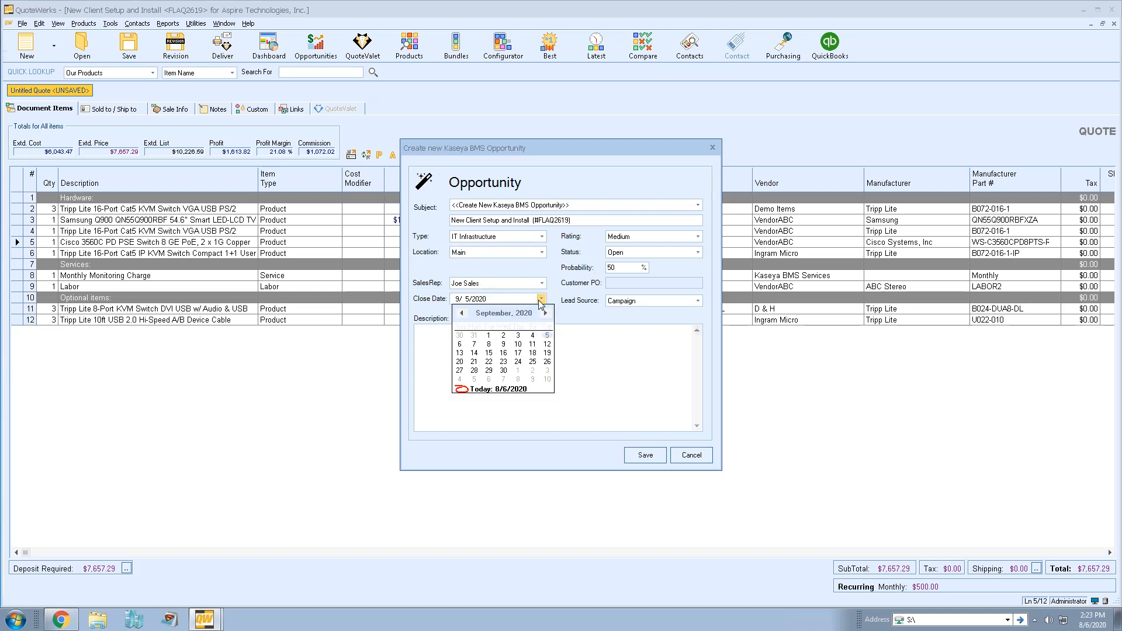
pyautogui.click(462, 315)
pyautogui.click(517, 361)
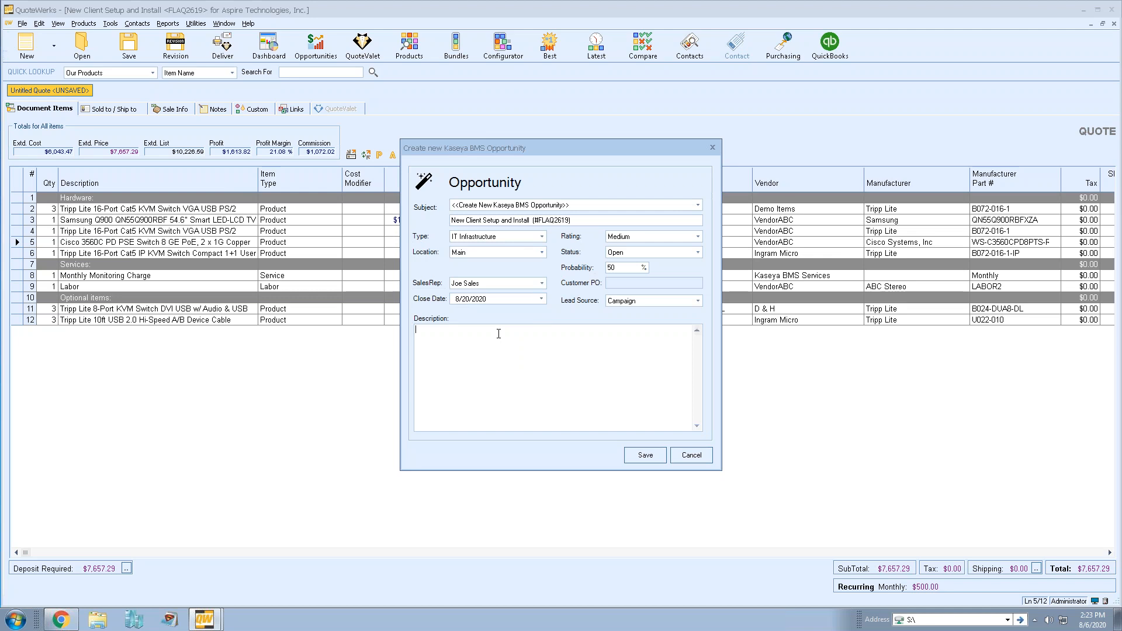
pyautogui.click(654, 455)
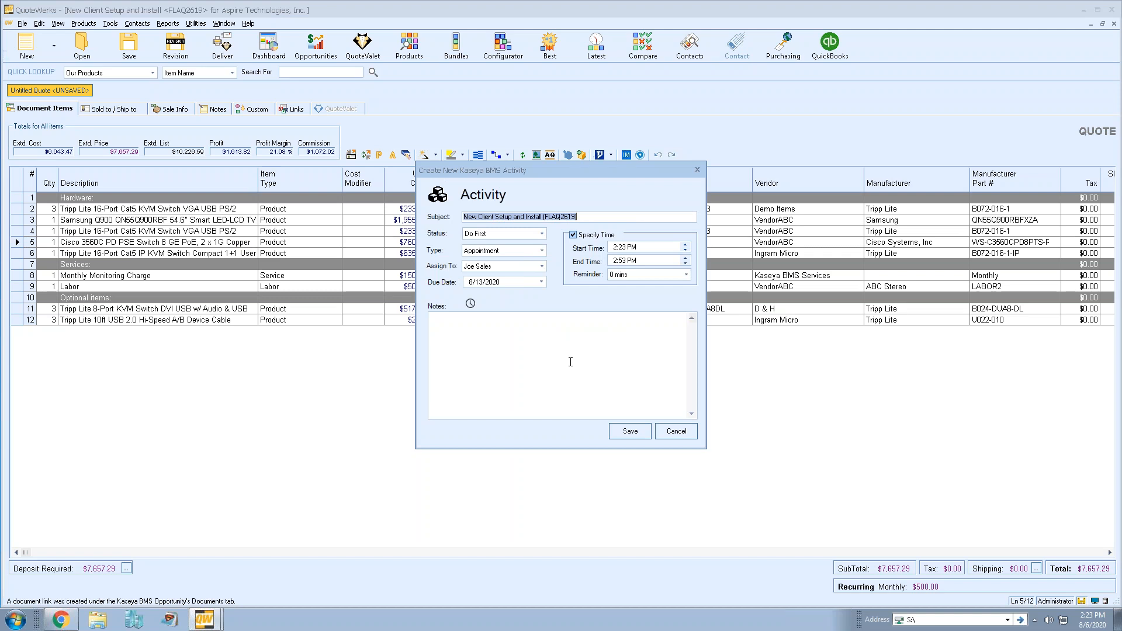
# - Set the new Kaseya BMS activity's type to Call, status to High and due date to 8/11/2020
pyautogui.click(542, 251)
pyautogui.click(522, 276)
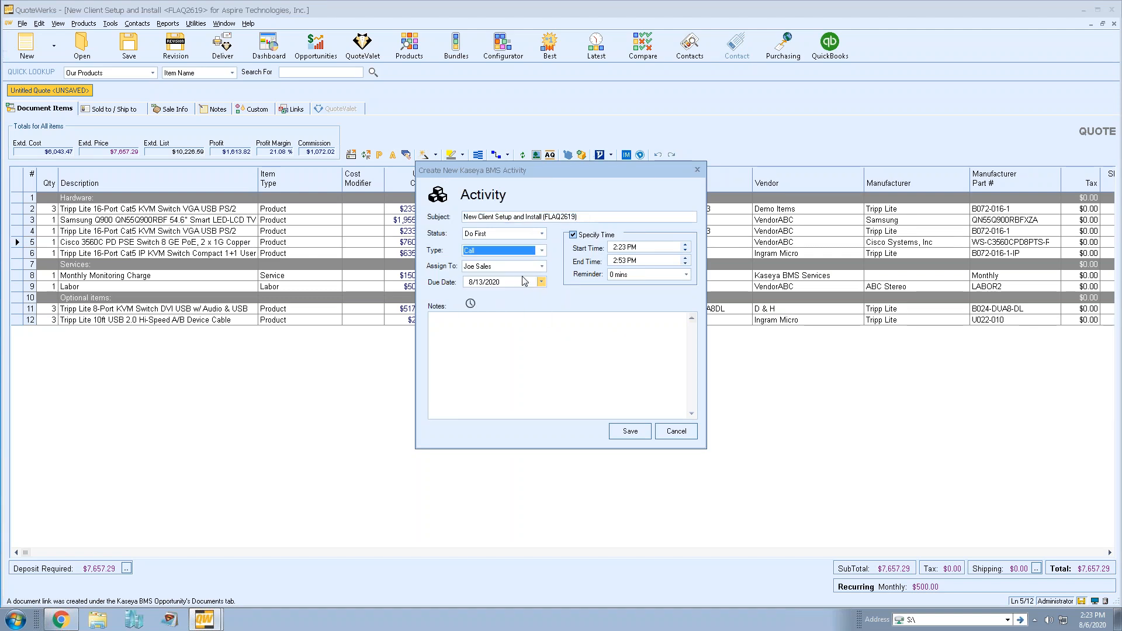
pyautogui.click(542, 234)
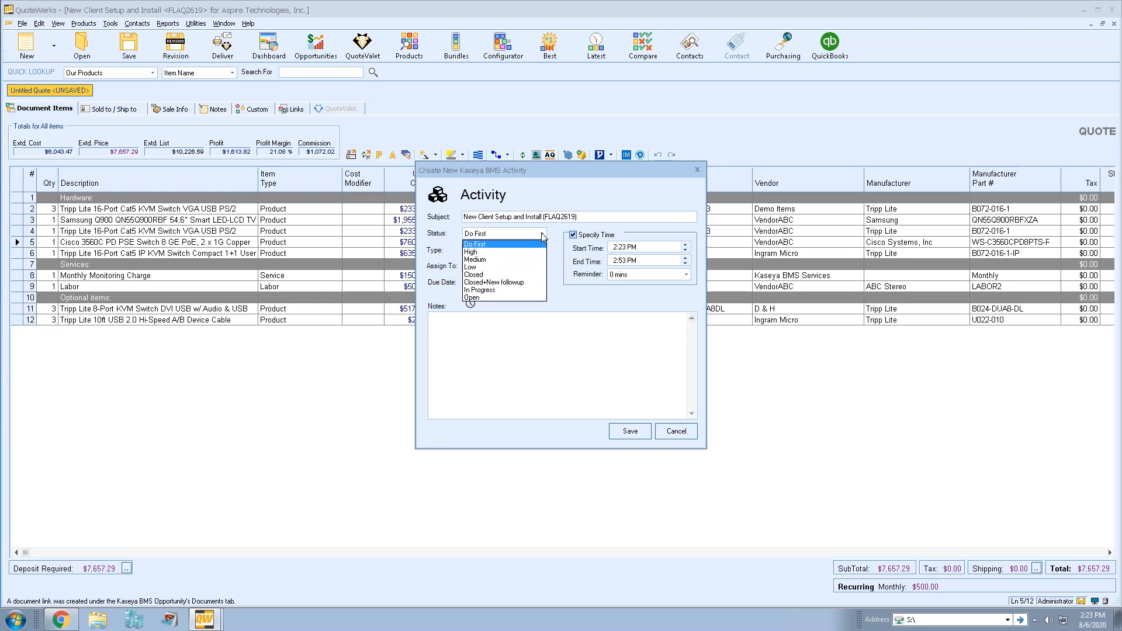
pyautogui.click(524, 257)
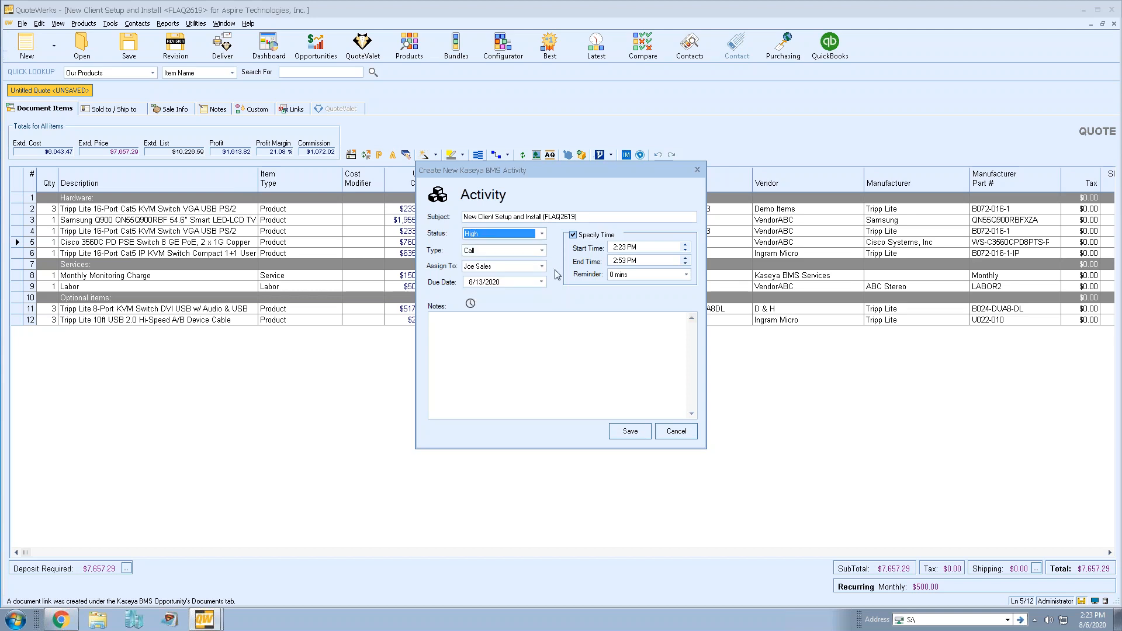
pyautogui.click(540, 282)
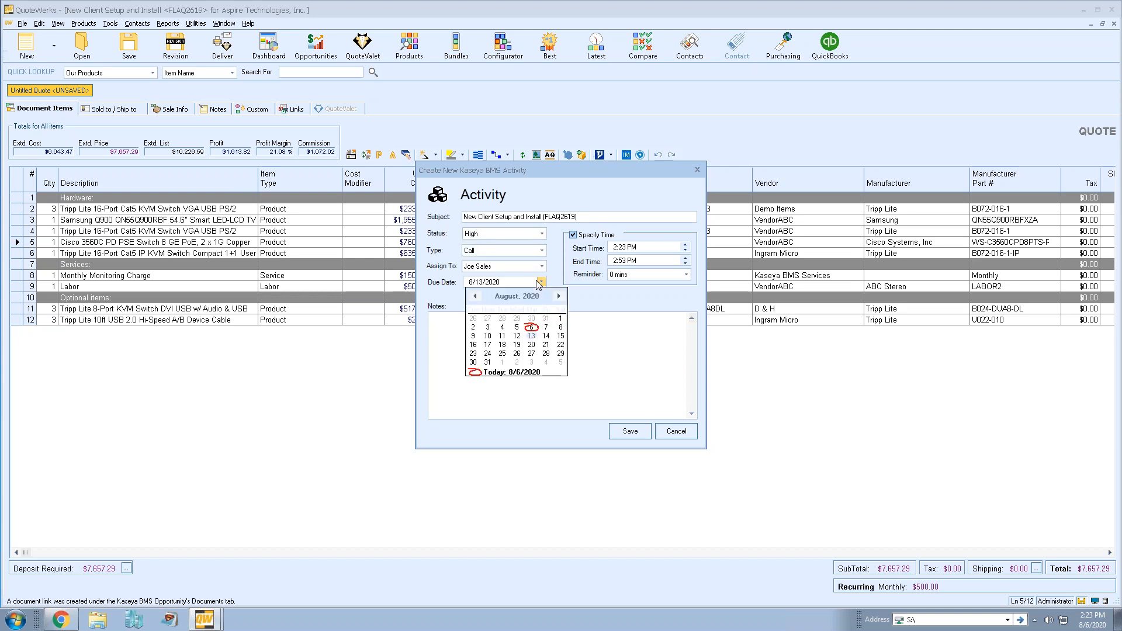
pyautogui.click(502, 336)
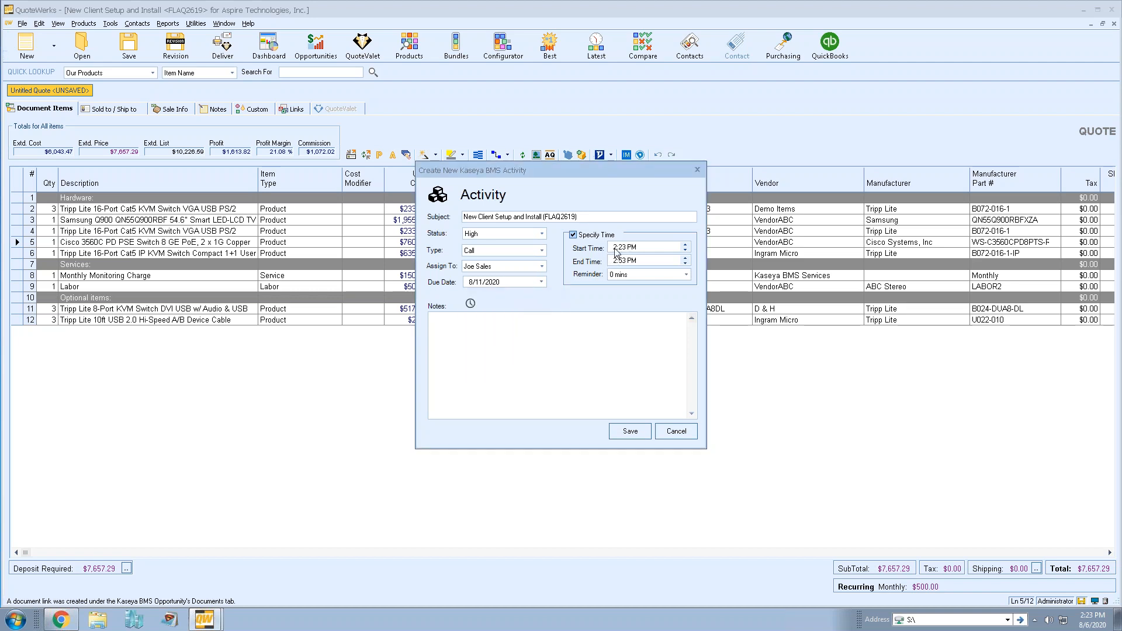
# - Schedule the activity from 10:00 AM to 10:30 AM with a 15-minute reminder
pyautogui.write('10')
pyautogui.press('Right')
pyautogui.write('a')
pyautogui.write('10')
pyautogui.write('30')
pyautogui.press('Right')
pyautogui.click(685, 274)
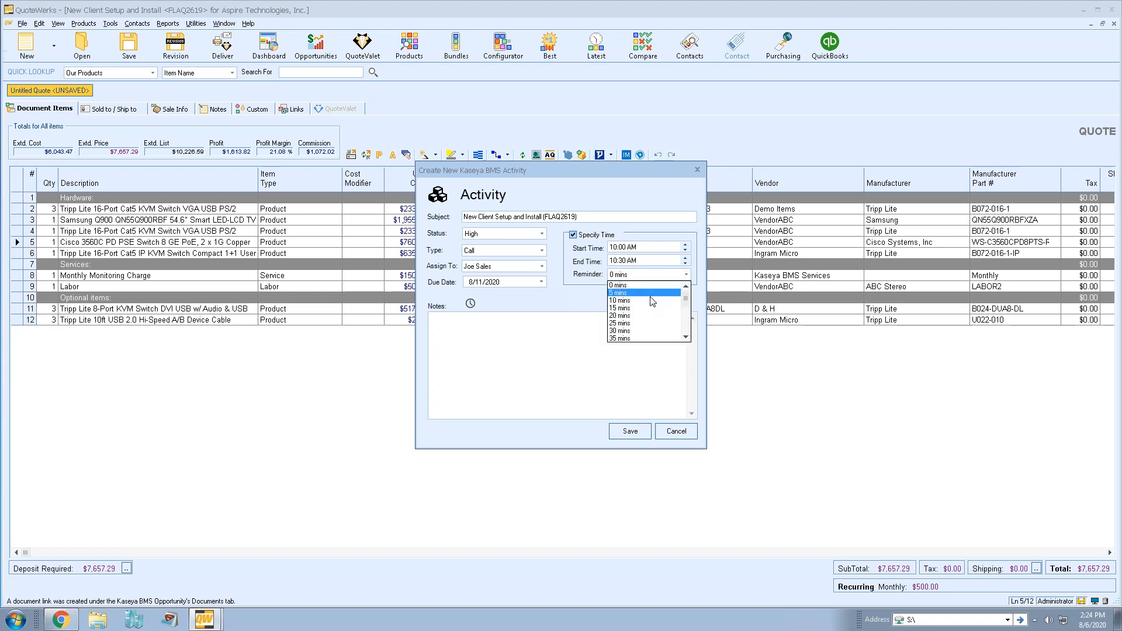
pyautogui.click(627, 308)
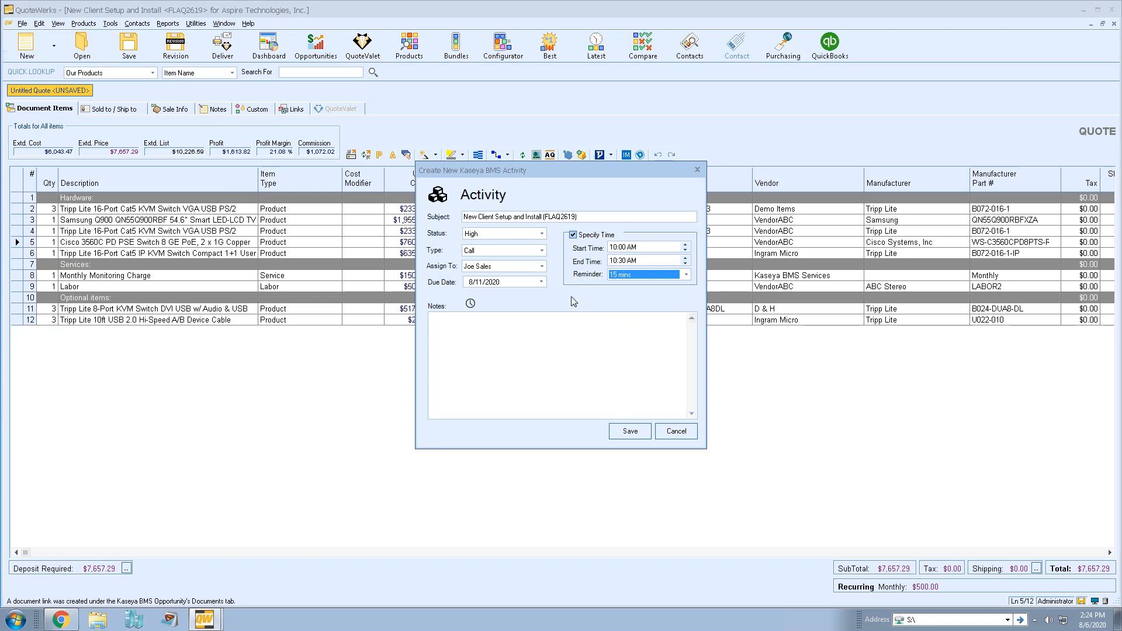
# - Insert a timestamp in the activity's notes, append "- Follow Up" to its subject and save the activity
pyautogui.click(459, 334)
pyautogui.click(469, 303)
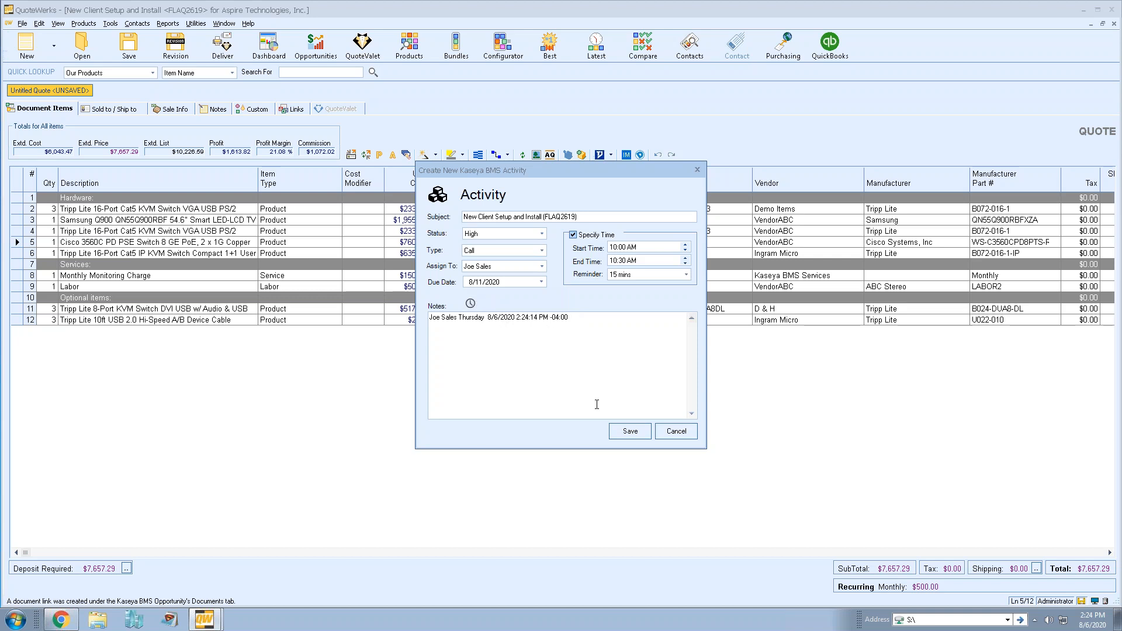
pyautogui.click(602, 216)
pyautogui.write('- Follow Up')
pyautogui.click(627, 432)
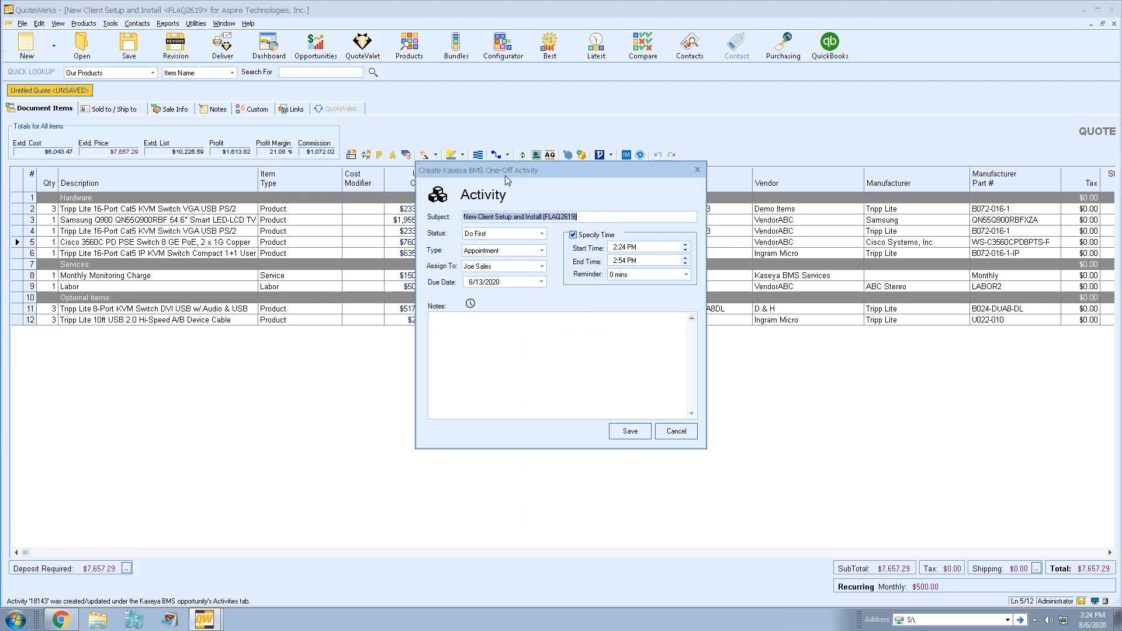
# - Set the one-off Kaseya BMS activity's status to High, keeping the 8/13/2020 due date, and save it
pyautogui.click(543, 234)
pyautogui.click(528, 255)
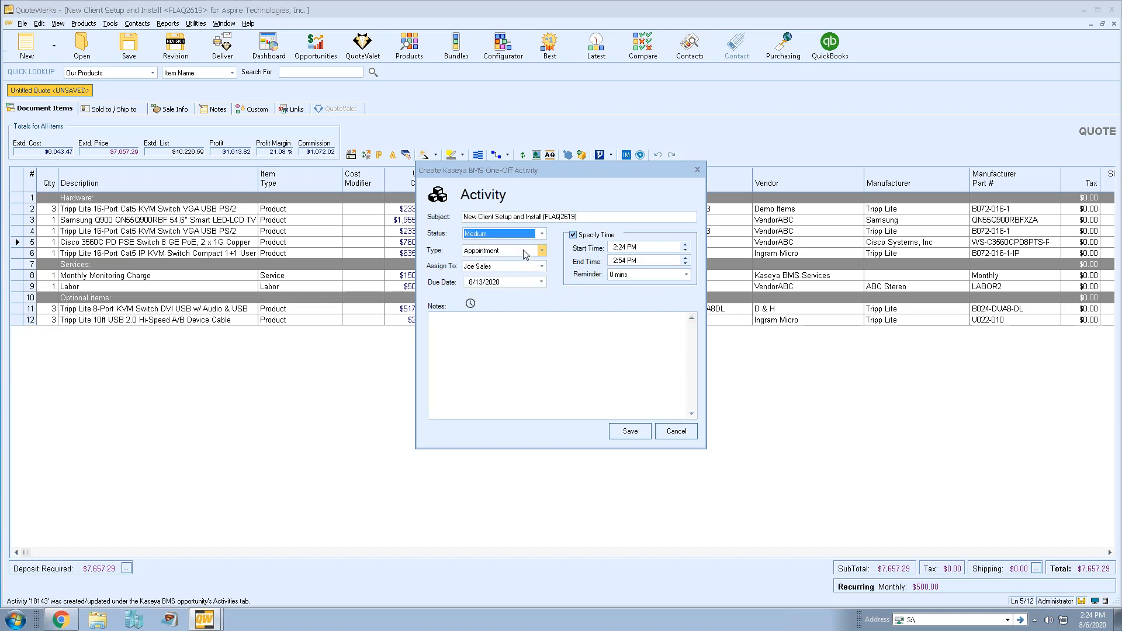
pyautogui.click(541, 282)
pyautogui.click(557, 273)
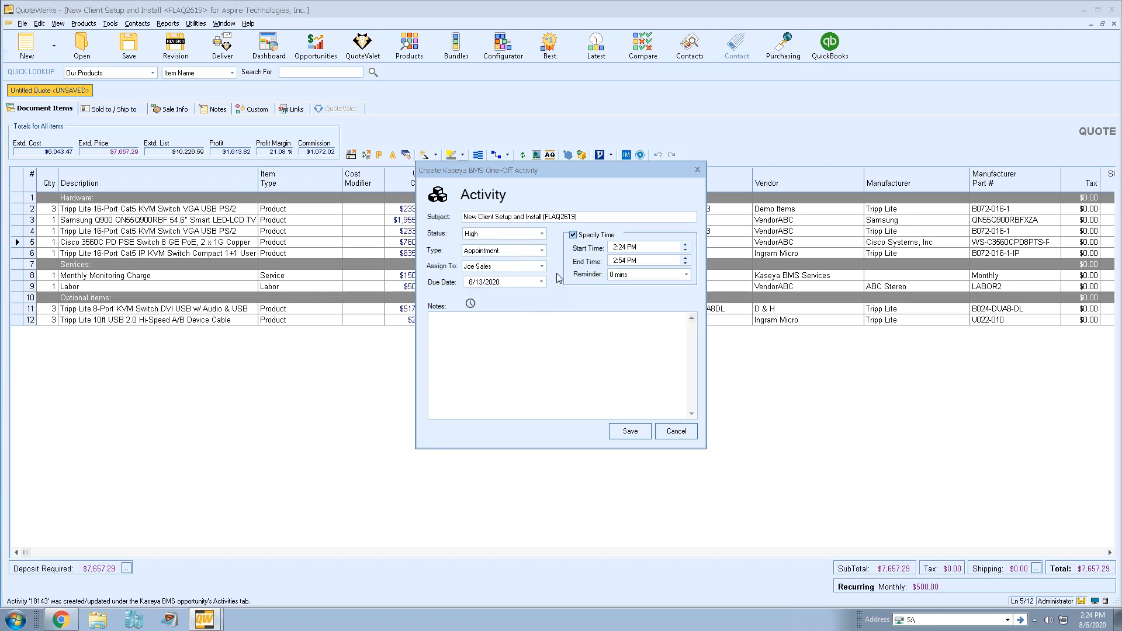
pyautogui.click(630, 431)
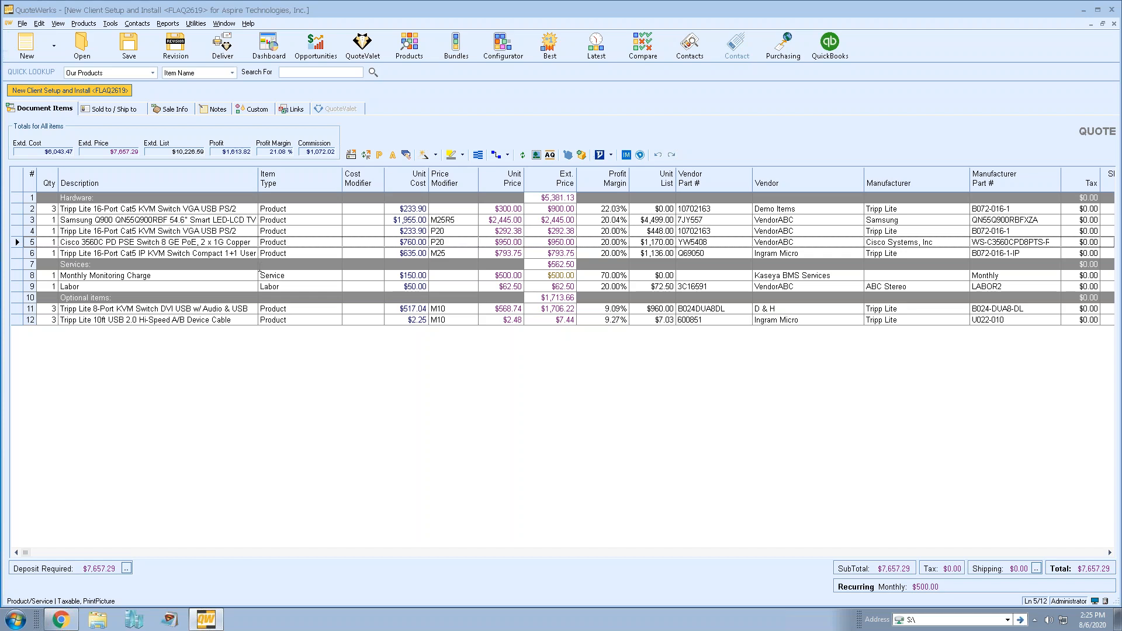
# - View the quote's linked opportunity in Kaseya BMS and filter its activities by the Call type
pyautogui.click(295, 111)
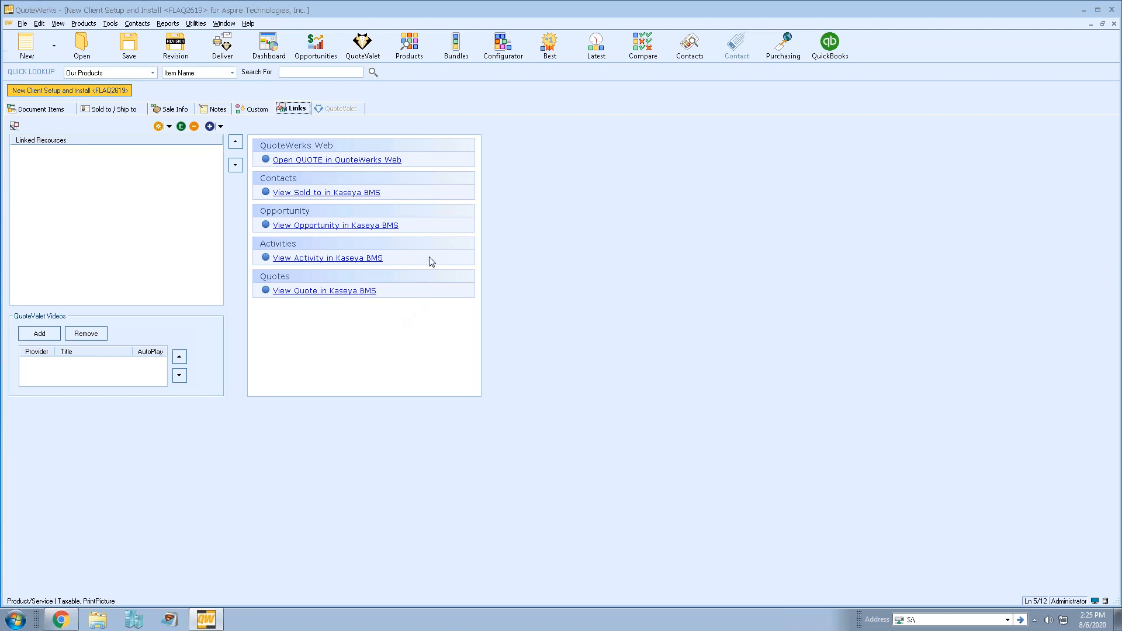
pyautogui.click(347, 226)
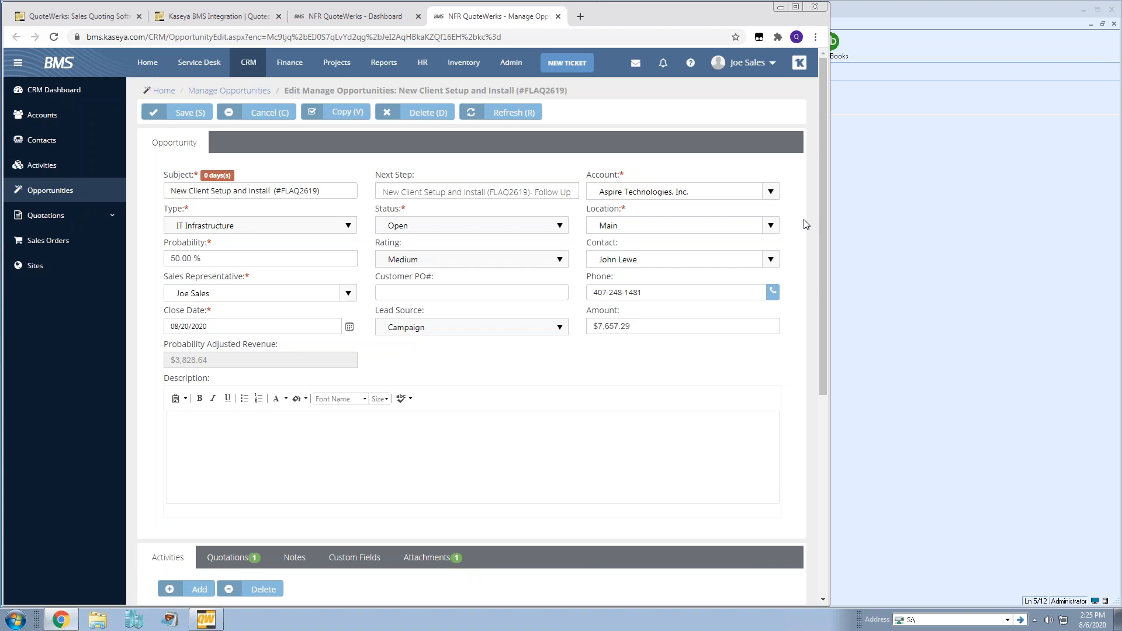
pyautogui.scroll(-1, 806, 225)
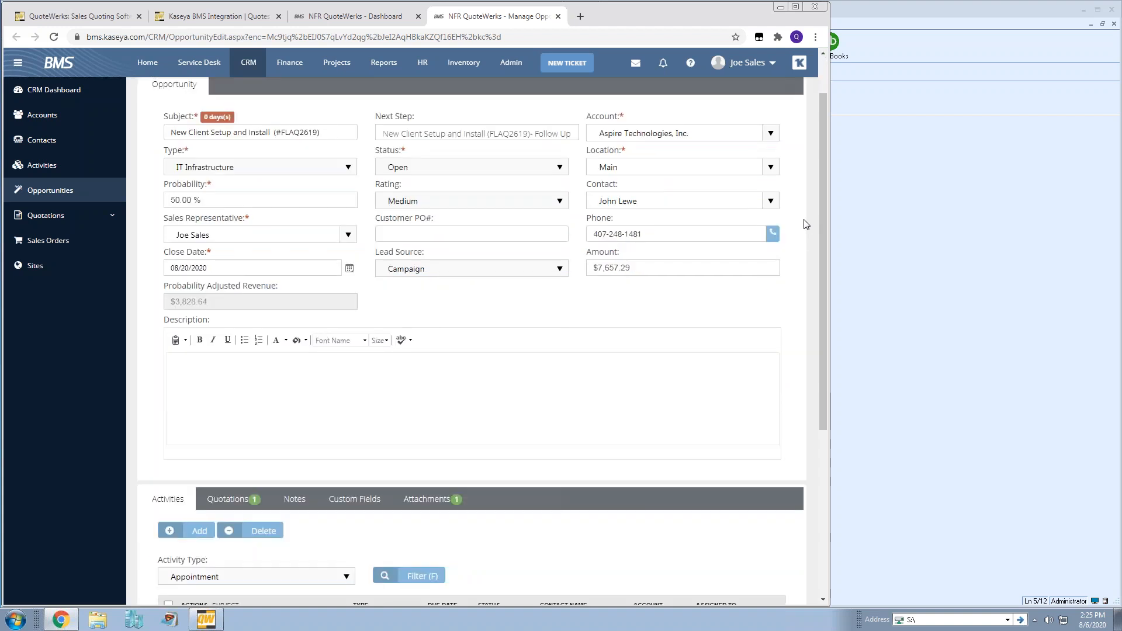
pyautogui.scroll(-4, 805, 224)
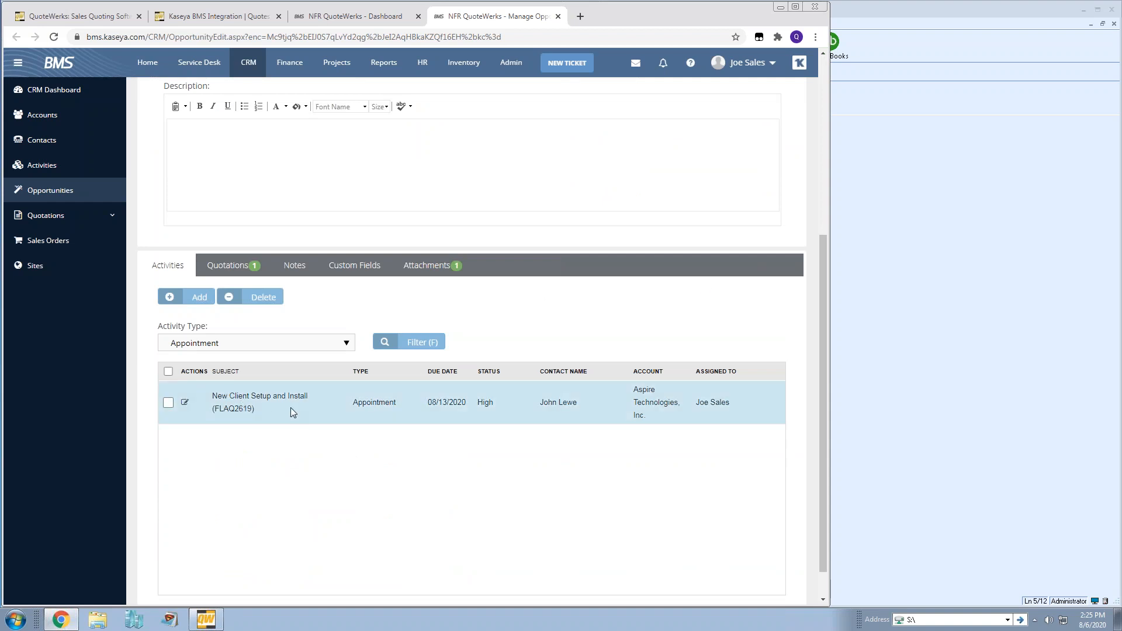
pyautogui.click(346, 343)
pyautogui.click(304, 387)
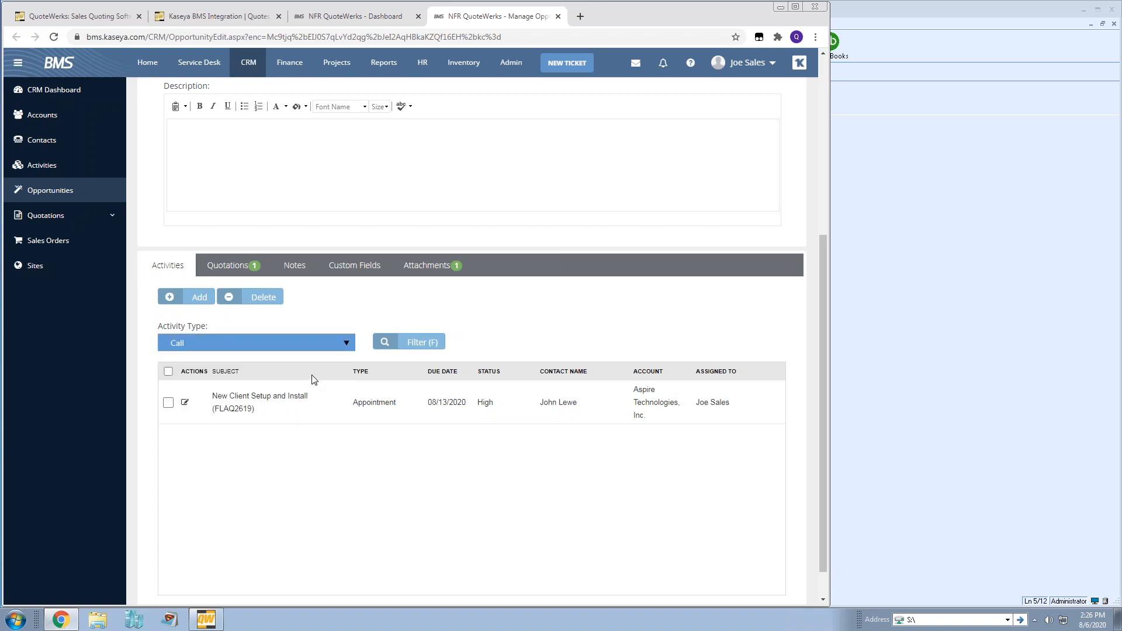
pyautogui.click(383, 341)
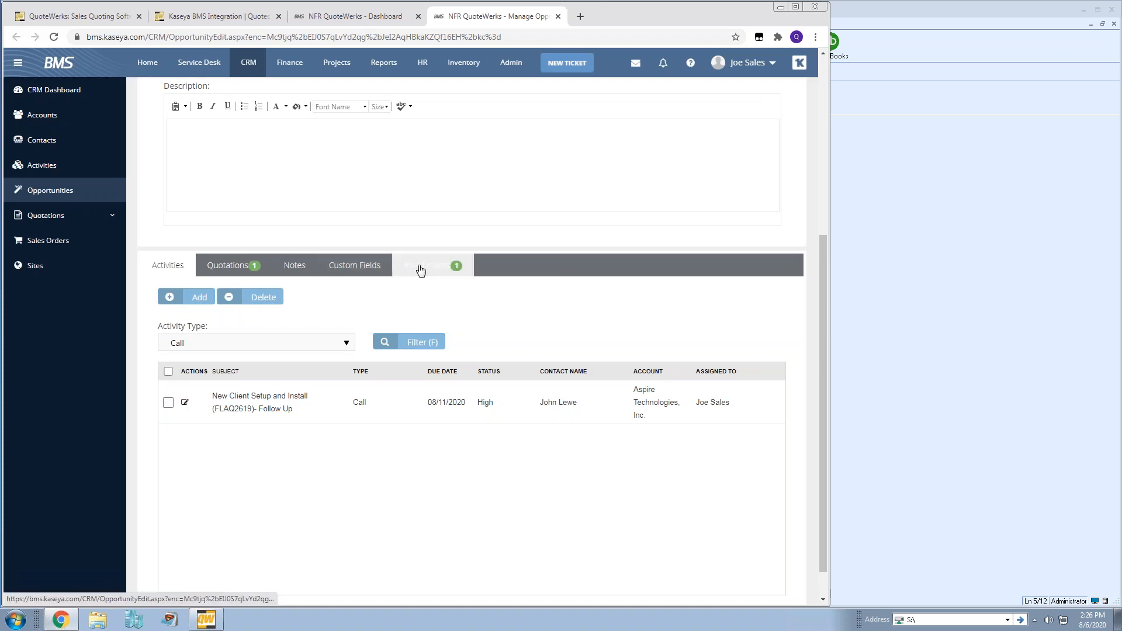
# - Examine the opportunity's attachments and quotations, and return to the quote in QuoteWerks
pyautogui.click(421, 268)
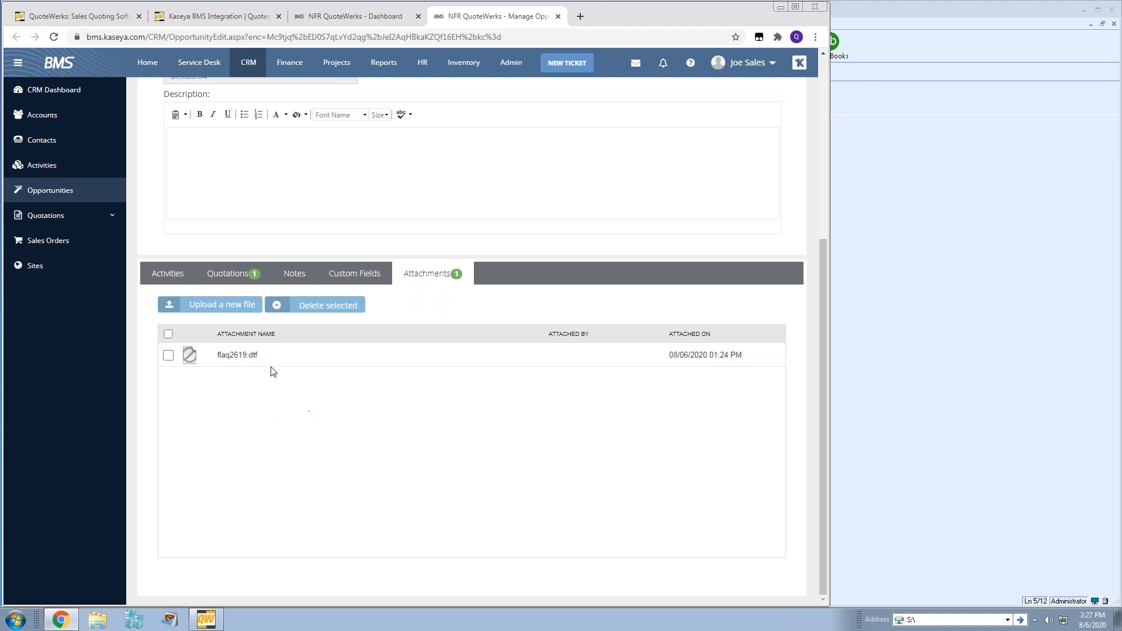
pyautogui.click(229, 275)
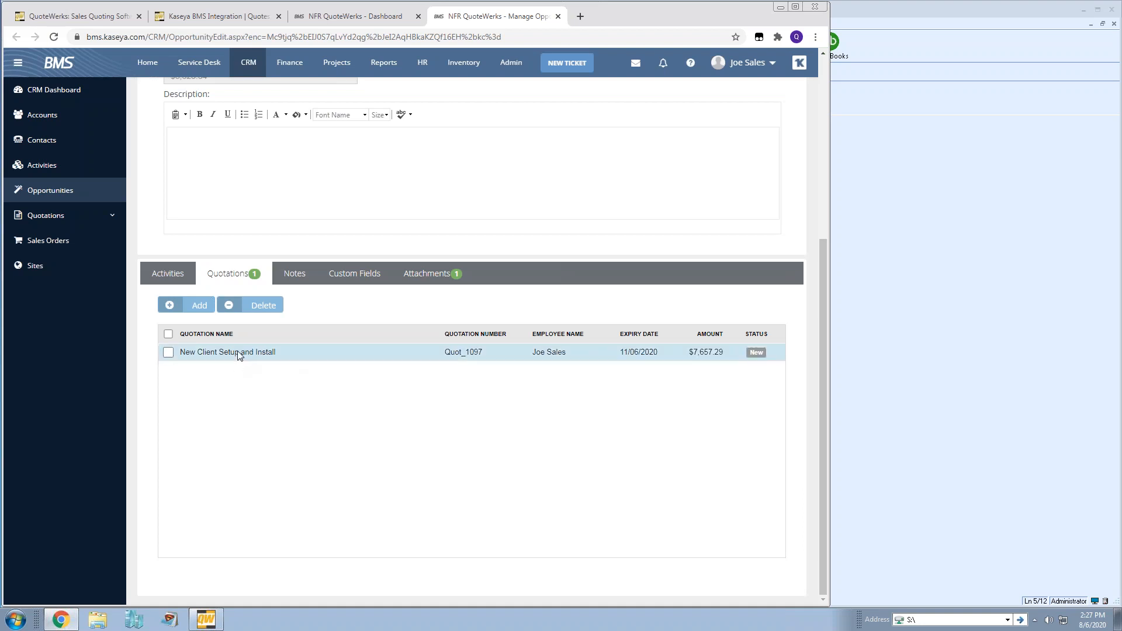
pyautogui.click(887, 299)
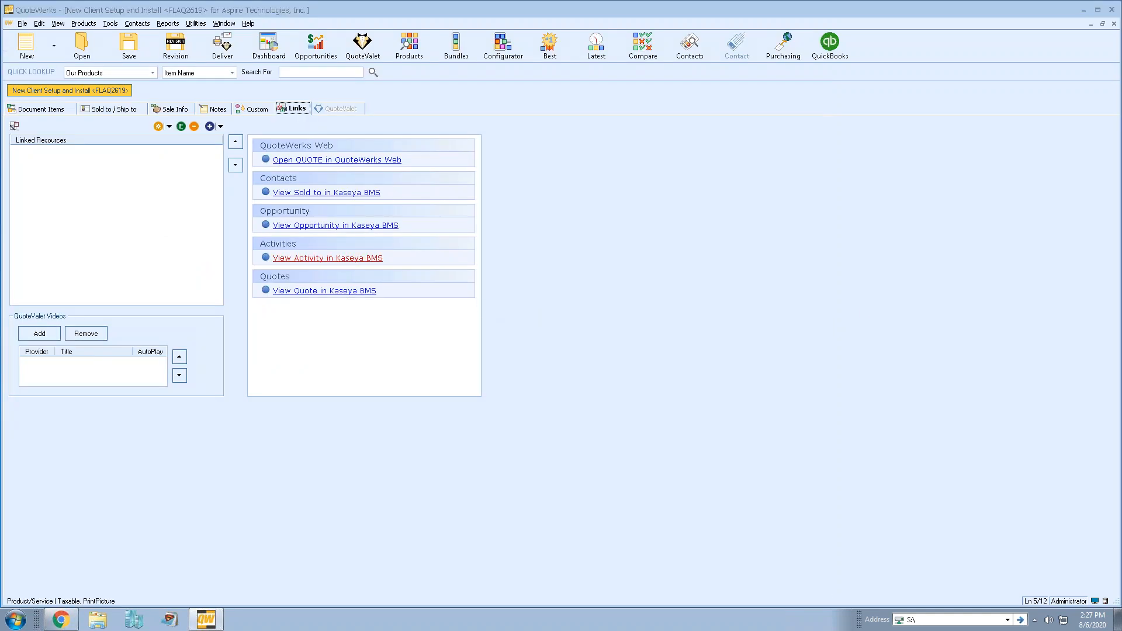
# - View the linked quotation in Kaseya BMS, examine its details, line items and totals, and return to QuoteWerks
pyautogui.click(317, 293)
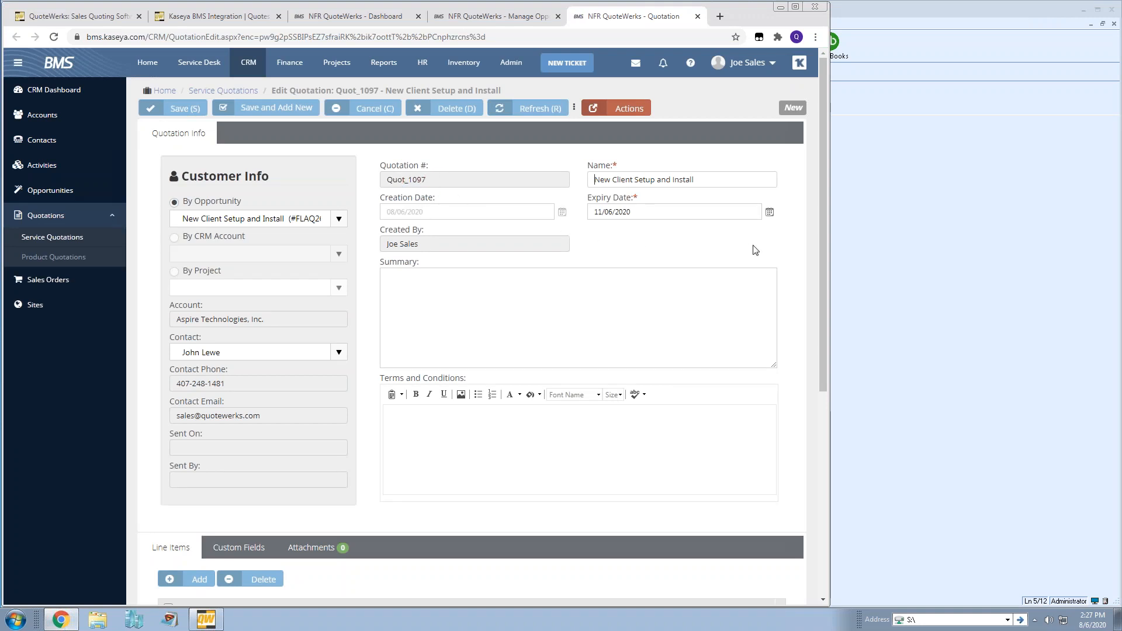
pyautogui.scroll(-3, 804, 191)
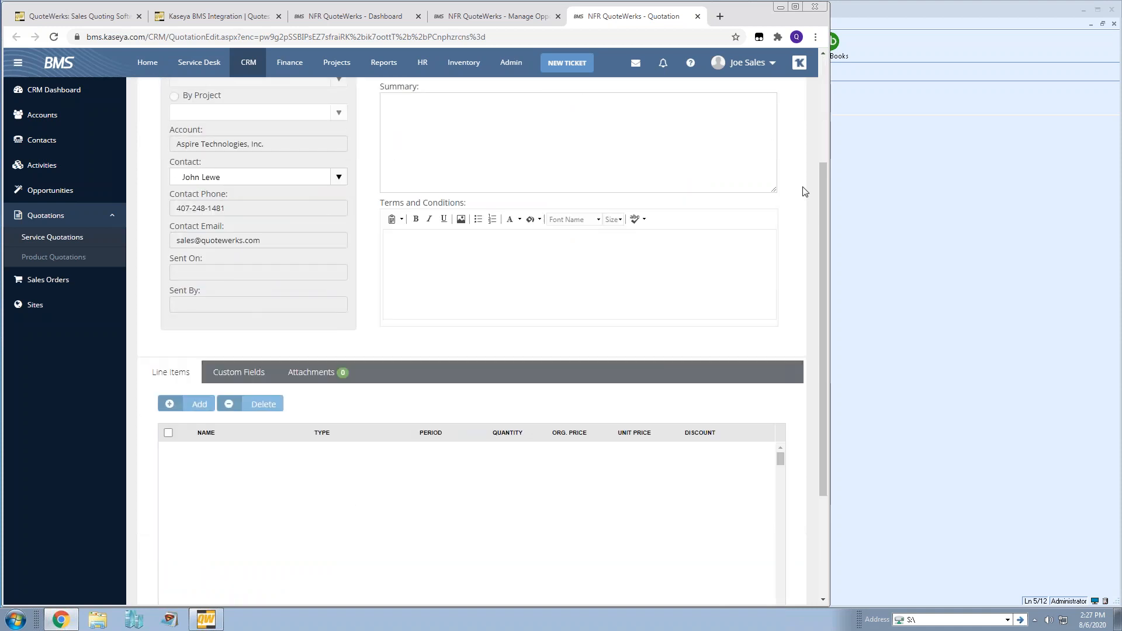
pyautogui.scroll(-2, 804, 191)
pyautogui.moveTo(779, 342); pyautogui.dragTo(780, 514)
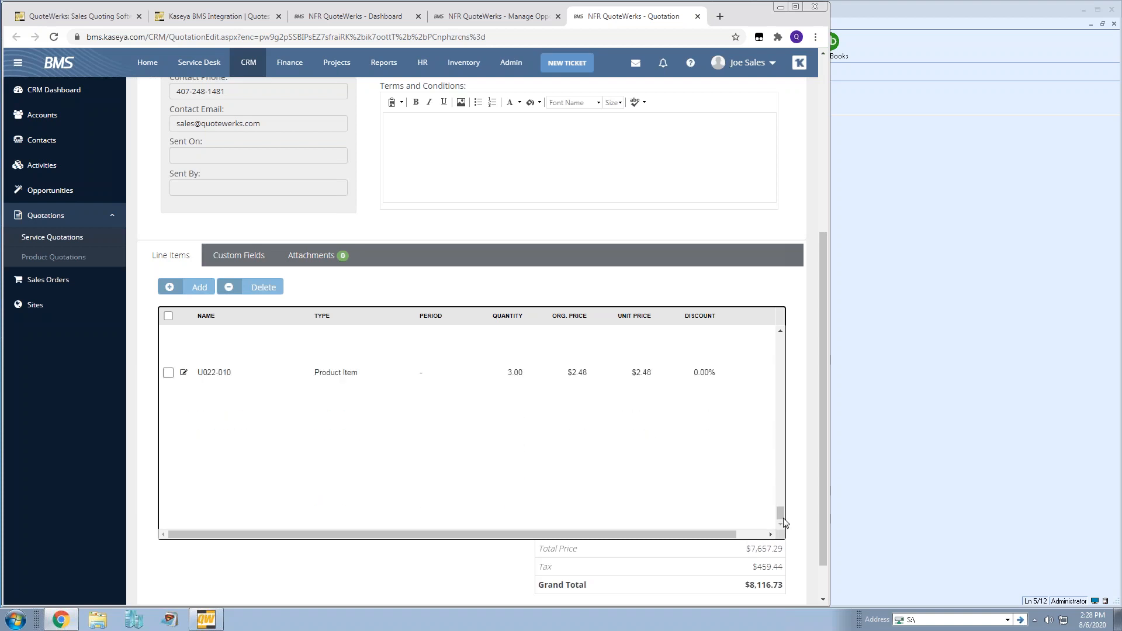
pyautogui.scroll(-1, 789, 404)
pyautogui.scroll(6, 801, 384)
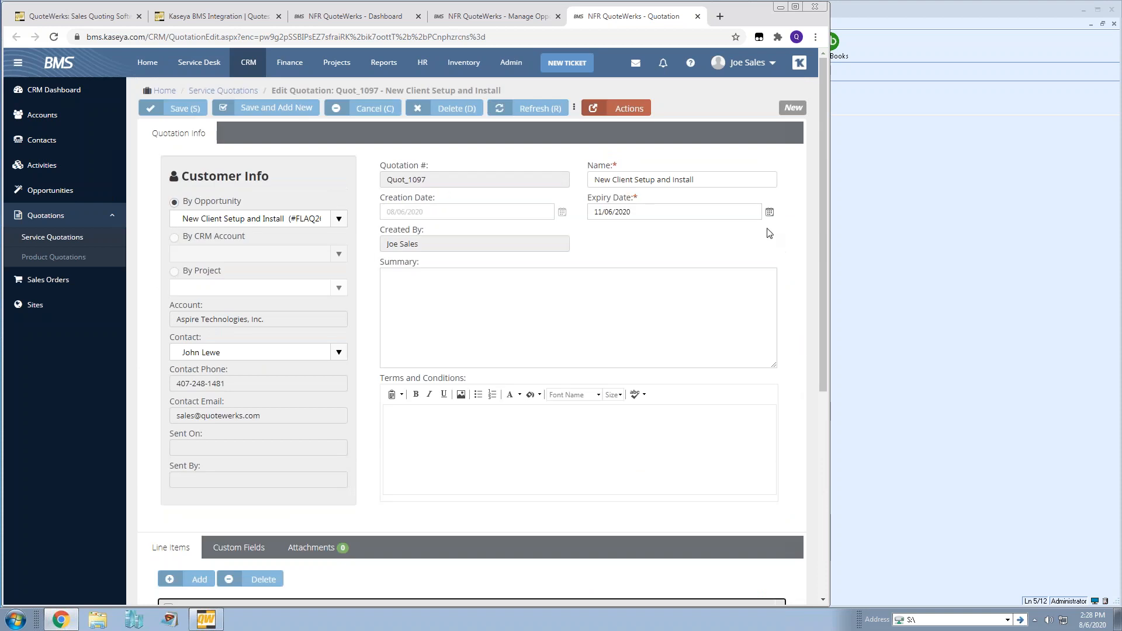
pyautogui.click(909, 241)
# - Start delivering the quote, check its cover page and add "A - Solution Summary (2 of 2)" as an additional layout
pyautogui.click(54, 110)
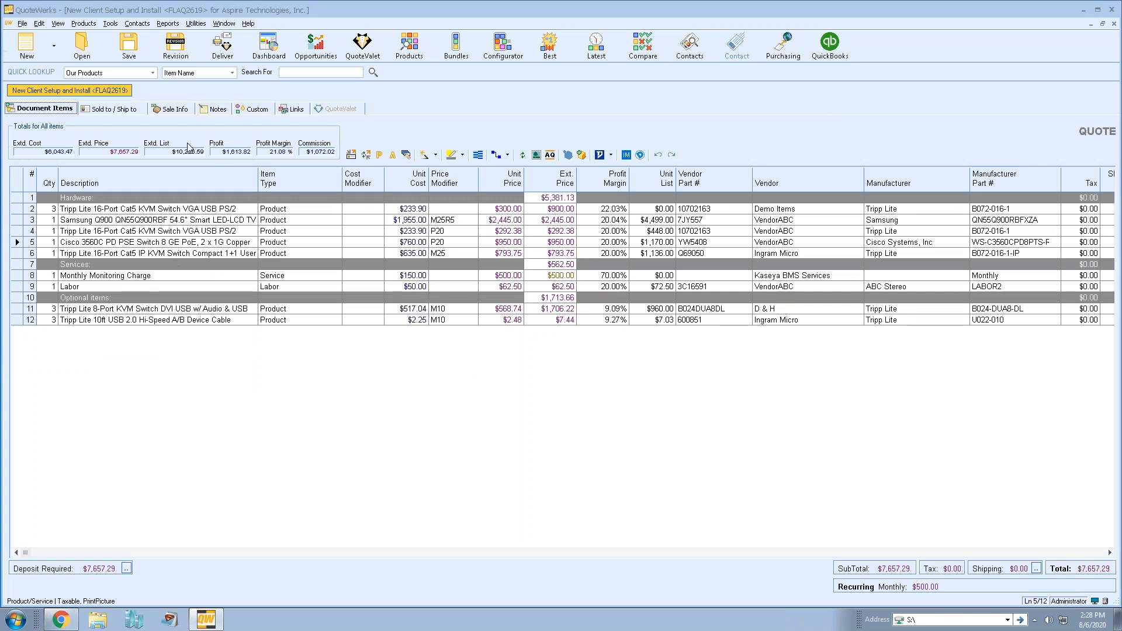
pyautogui.click(227, 49)
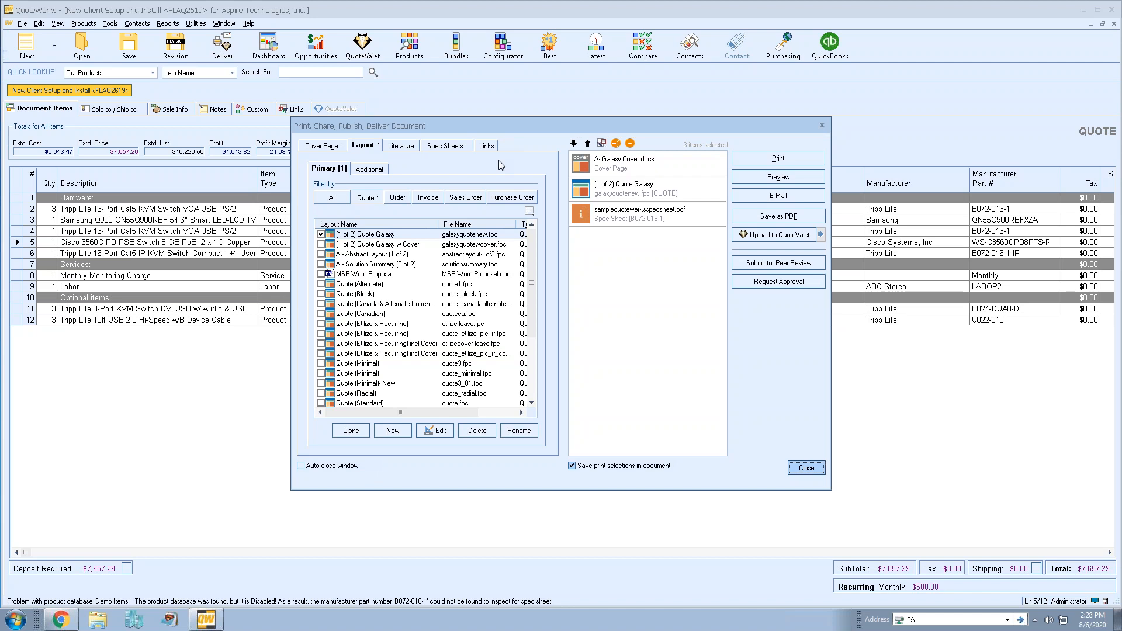
pyautogui.click(337, 148)
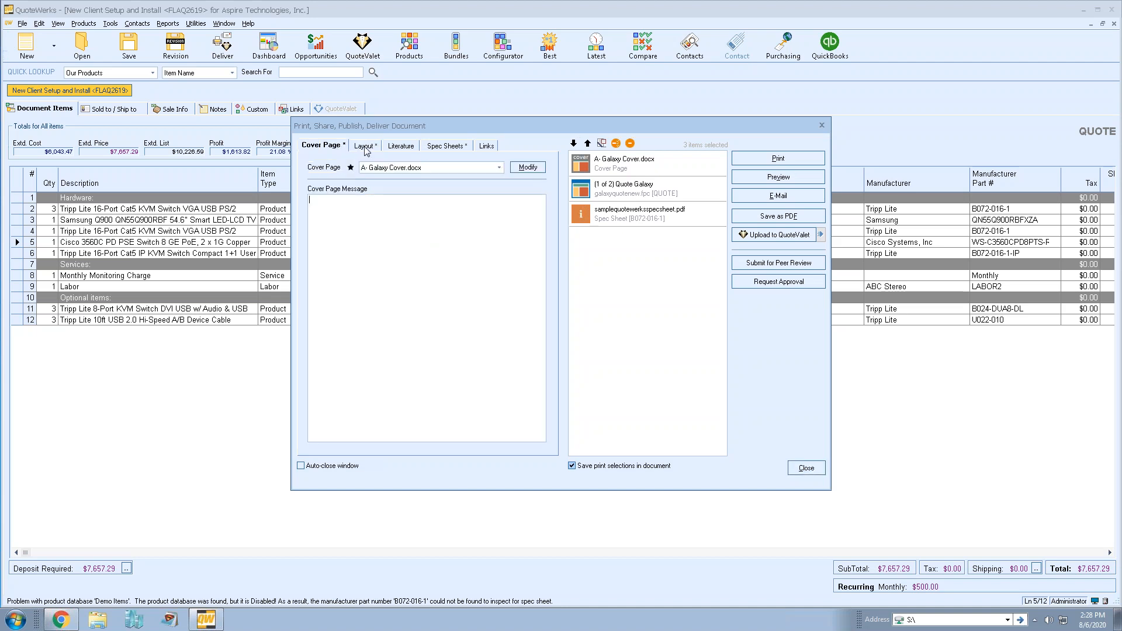
pyautogui.click(364, 146)
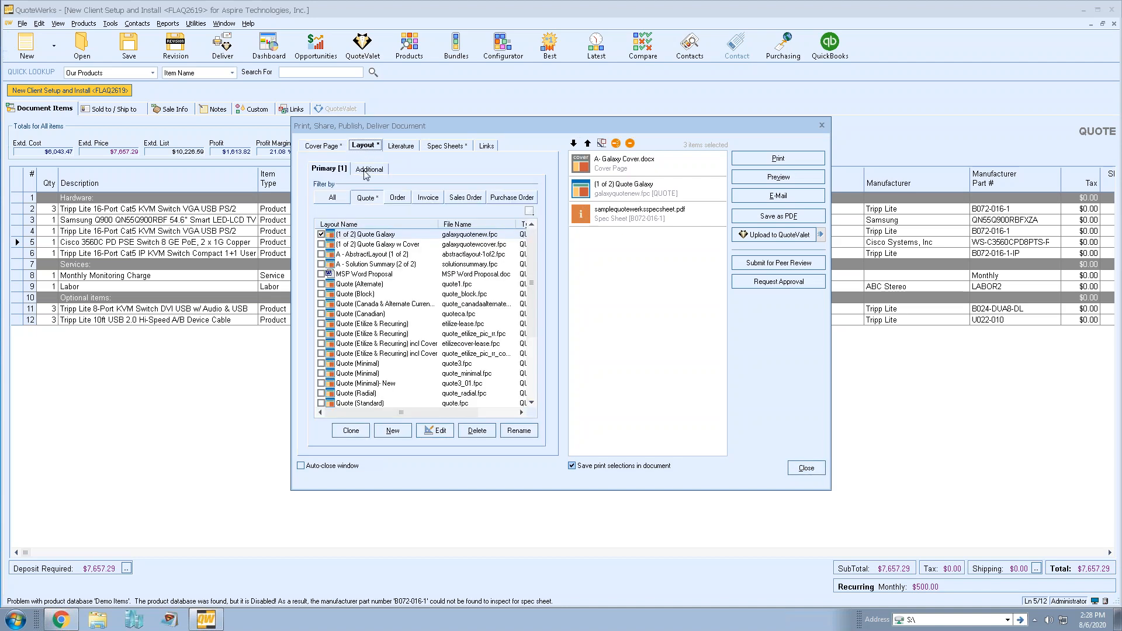
pyautogui.click(368, 169)
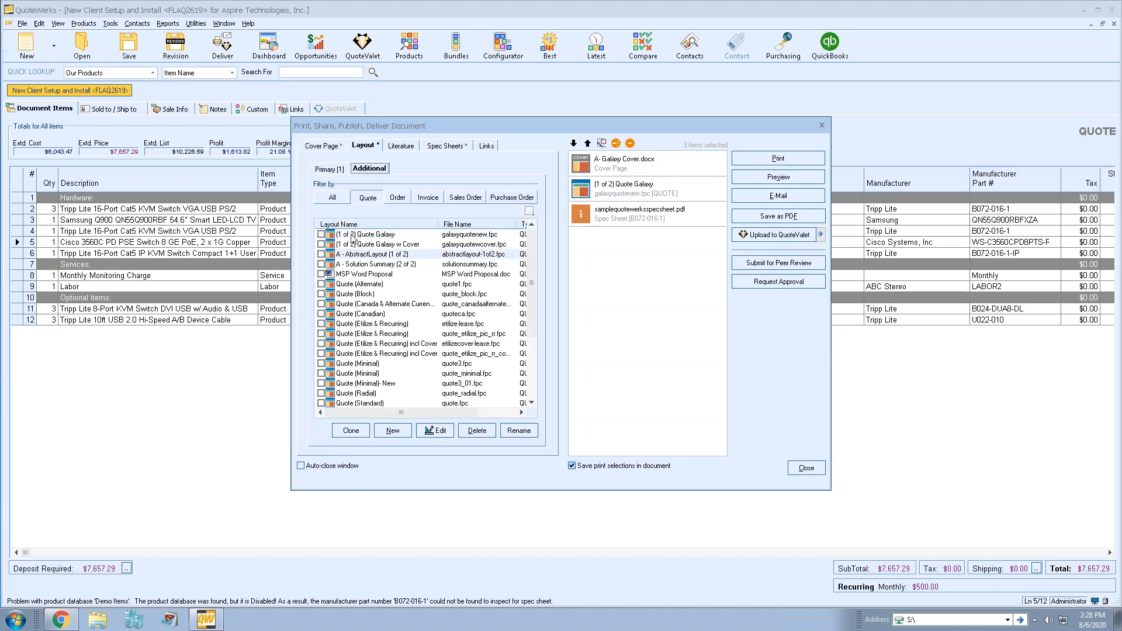
pyautogui.click(321, 264)
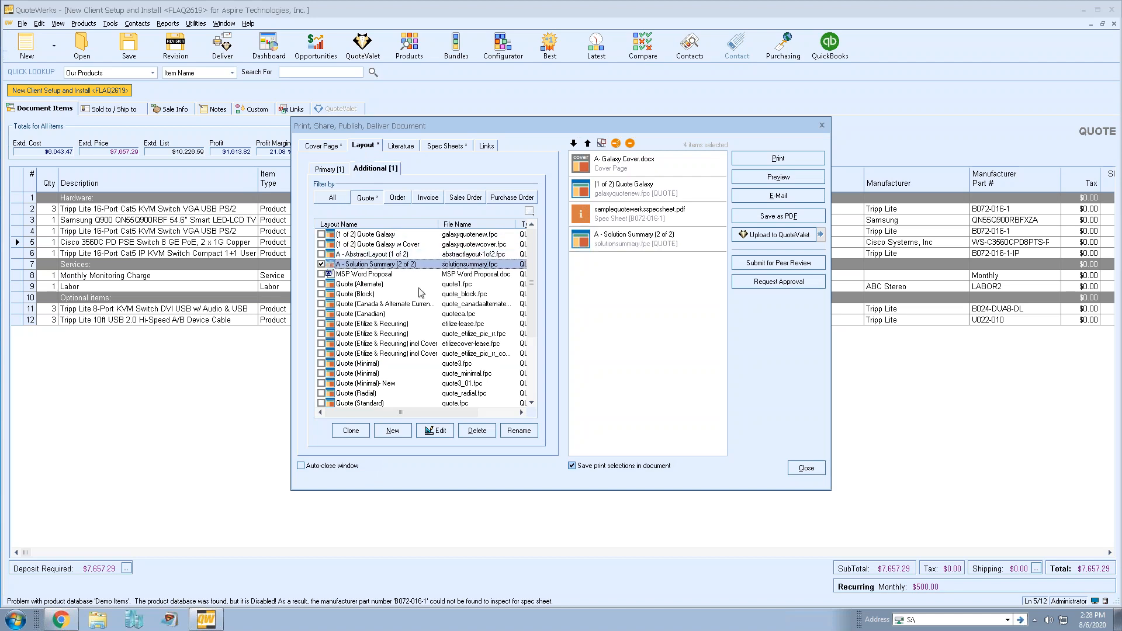
# - Add the literature document "Support Agreement - Galaxy.docx" to the delivery package and remove the spec sheet samplequotewerksspecsheet.pdf
pyautogui.click(401, 147)
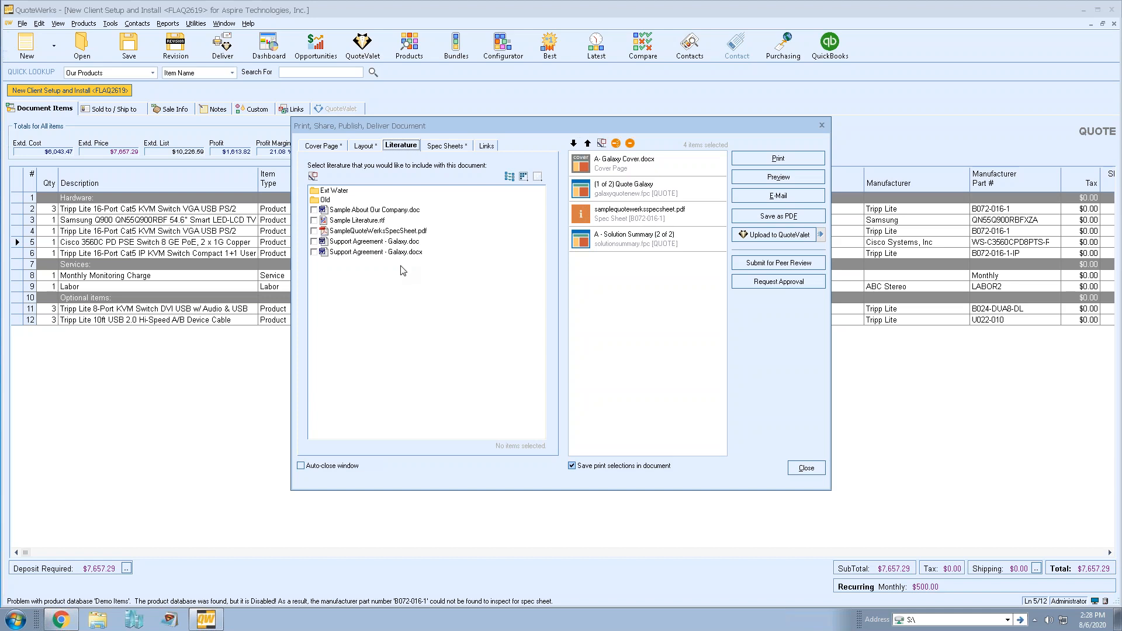
pyautogui.click(313, 252)
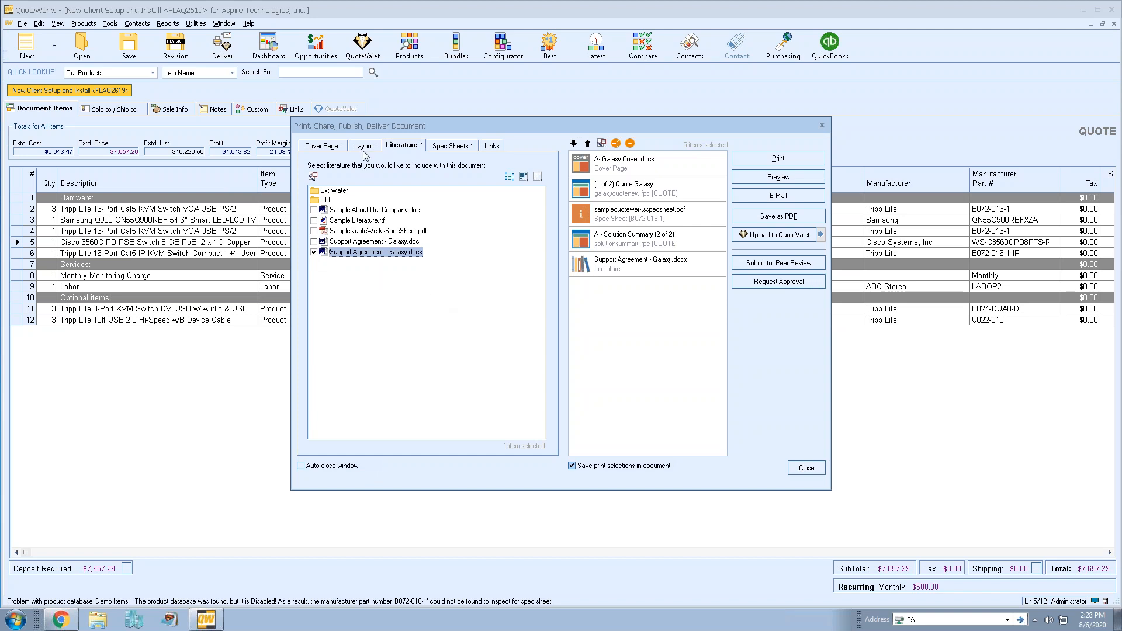
pyautogui.click(436, 146)
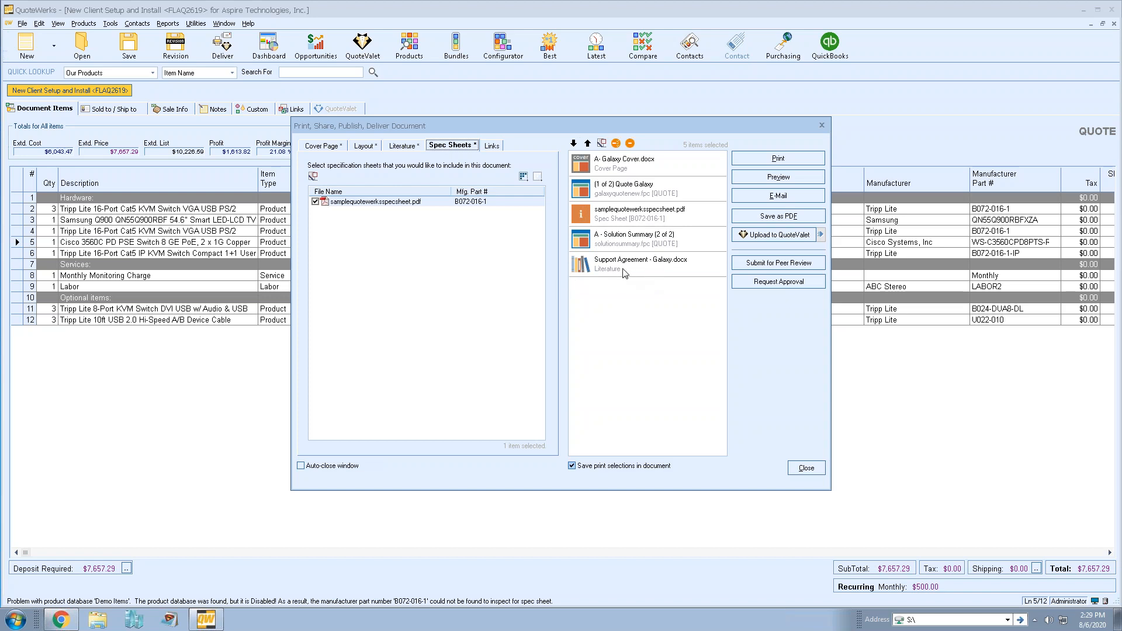
pyautogui.click(627, 221)
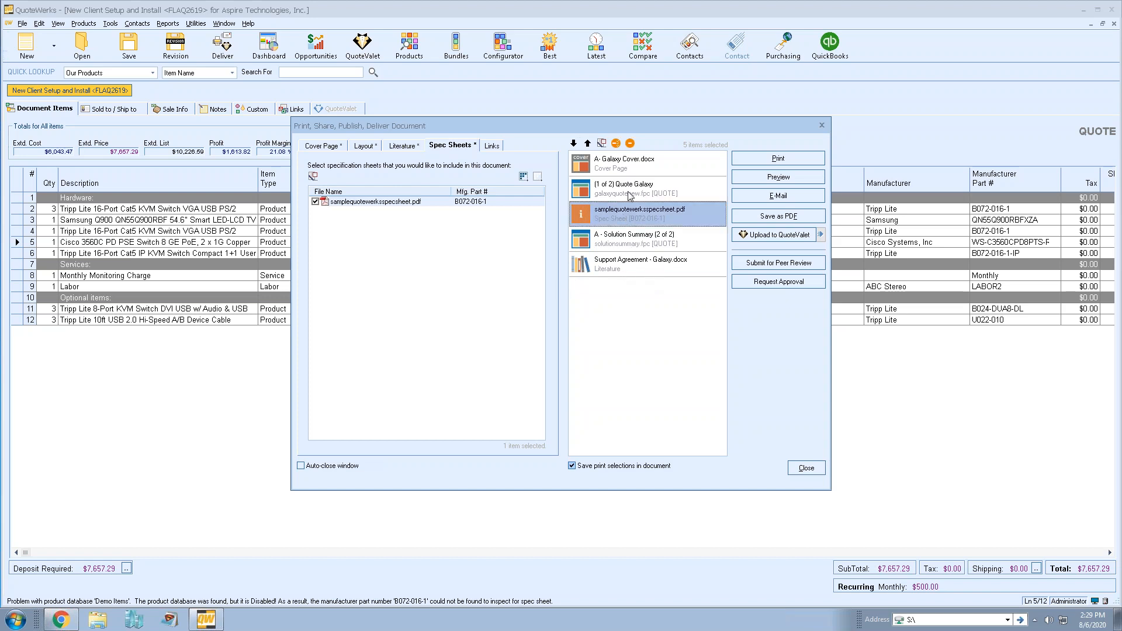
pyautogui.click(631, 143)
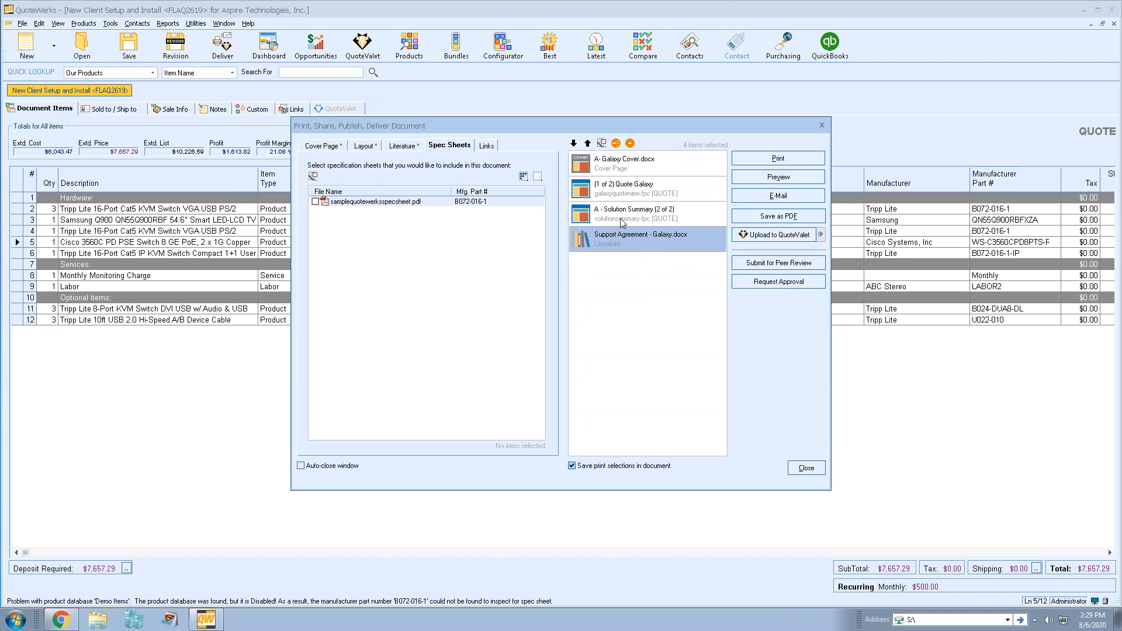
# - Review the quote layout, solution summary and support agreement in the delivery list, and check the available linked resources
pyautogui.click(632, 188)
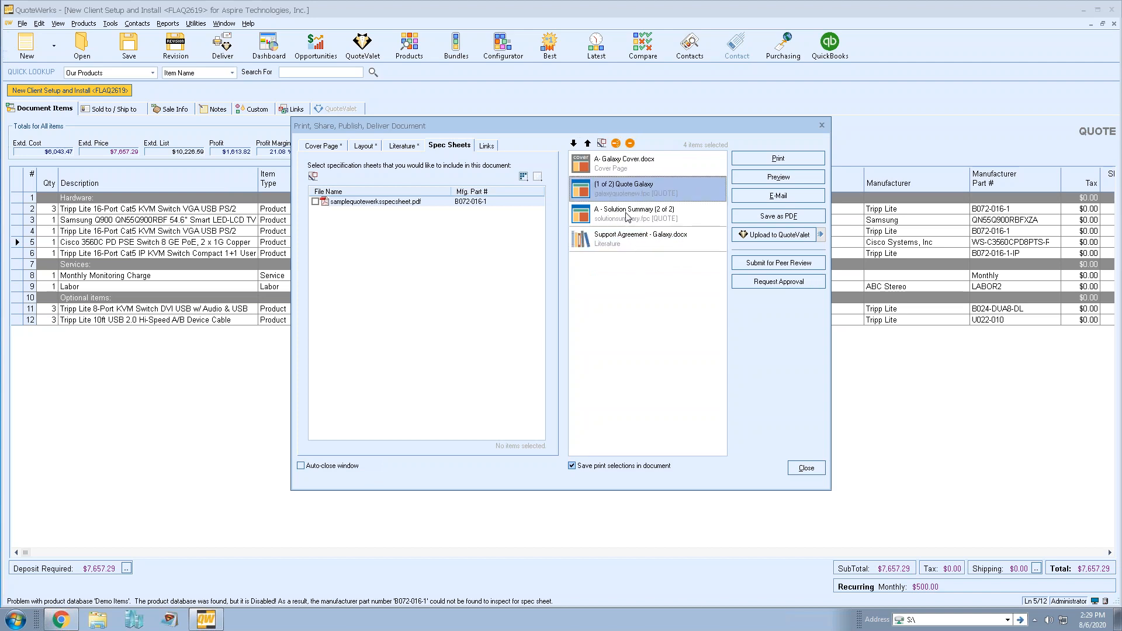
pyautogui.click(627, 216)
pyautogui.click(635, 242)
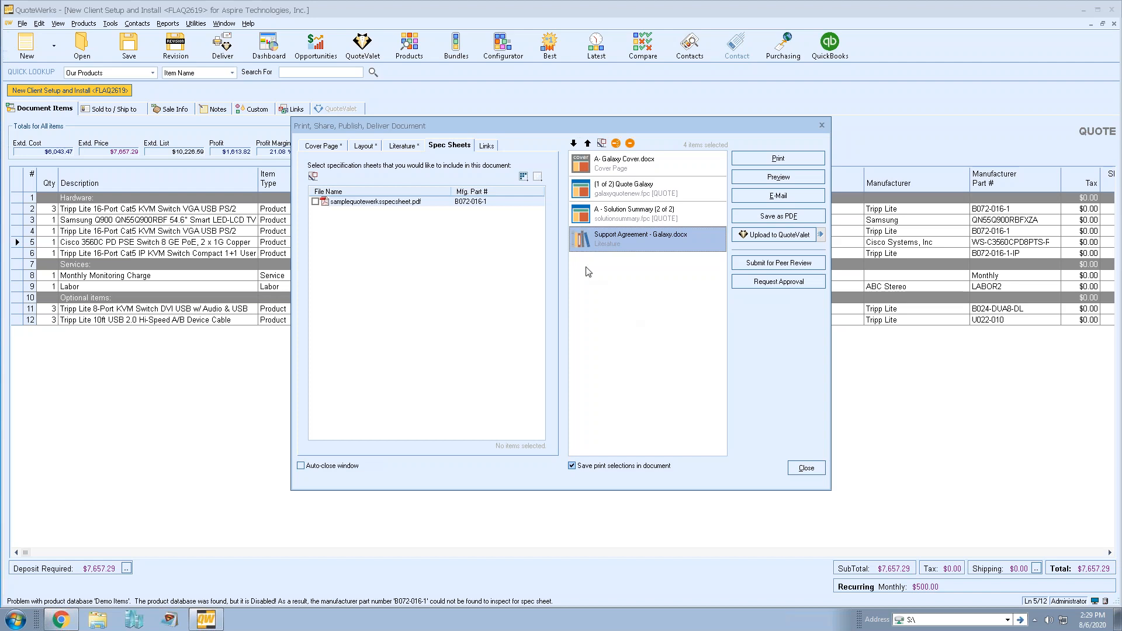
pyautogui.click(487, 145)
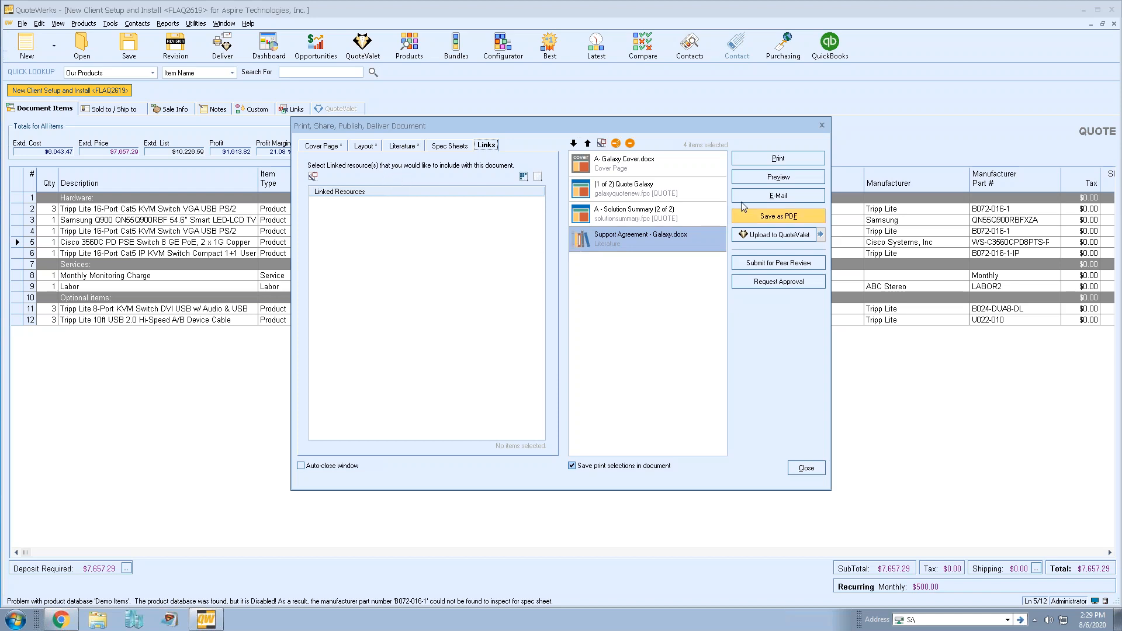
# - Preview the delivery package, examine its quote pages, solution summary and support agreement, and close the preview
pyautogui.click(754, 178)
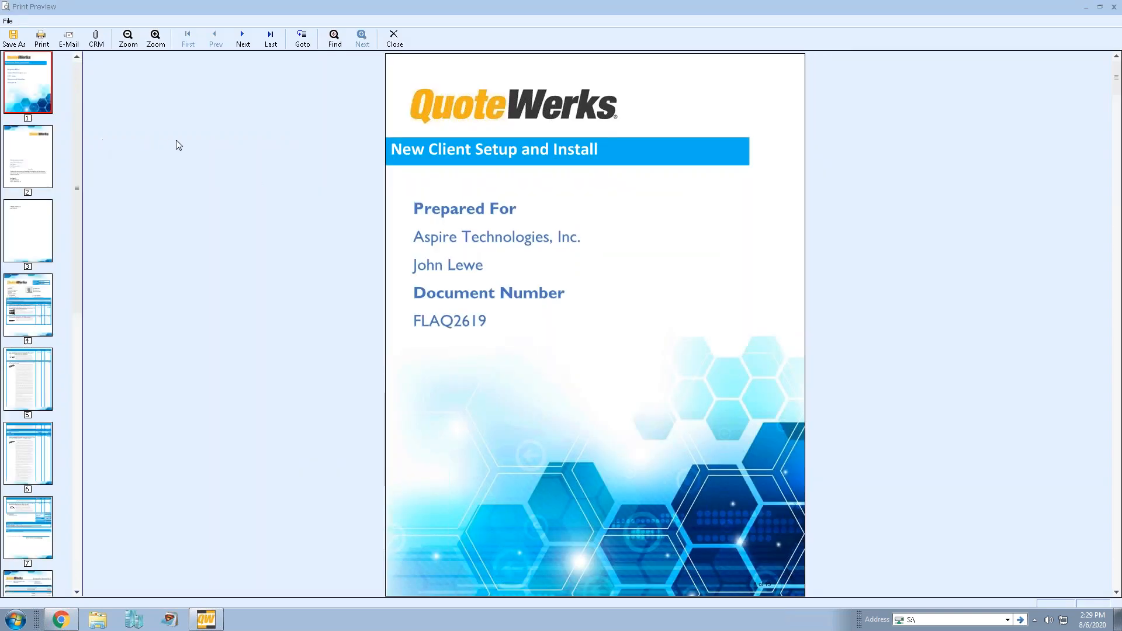
pyautogui.click(44, 280)
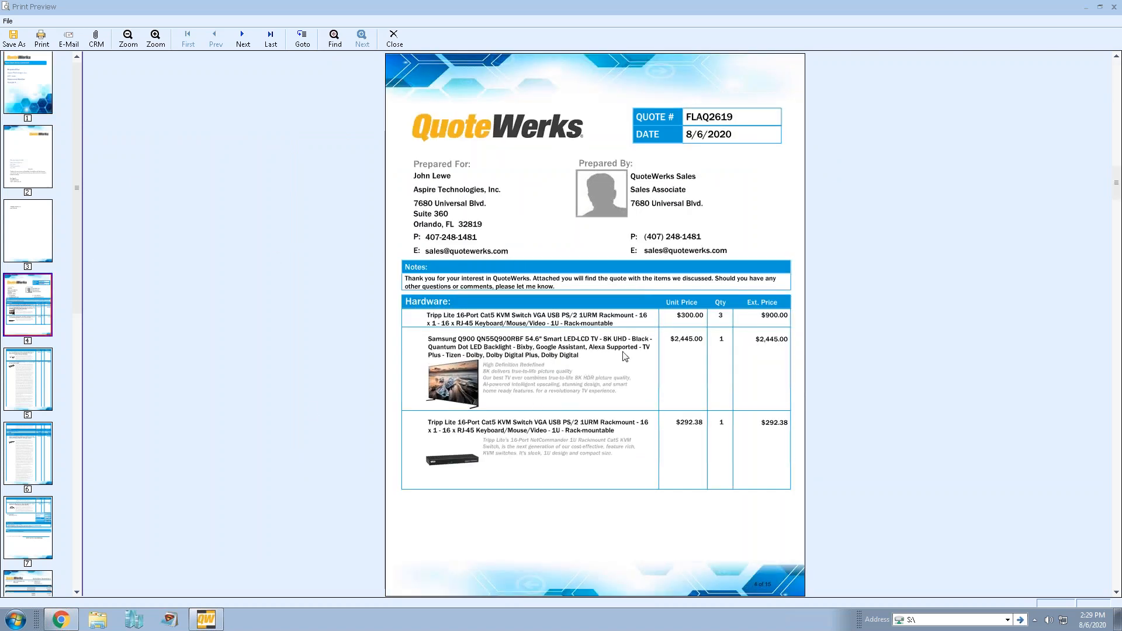
pyautogui.click(28, 376)
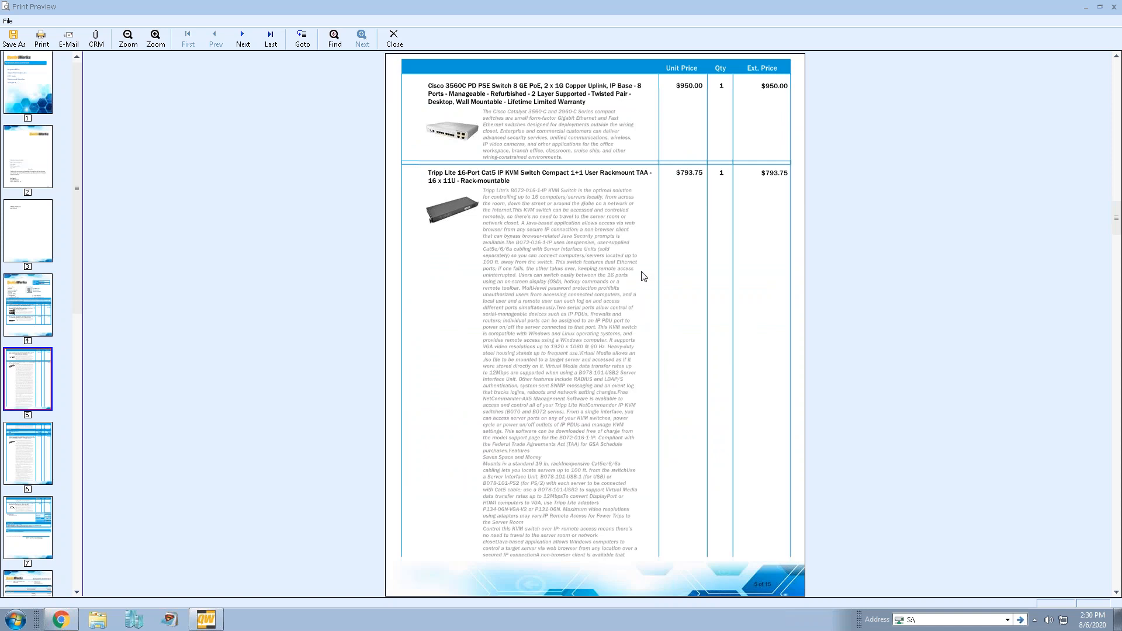
pyautogui.click(35, 451)
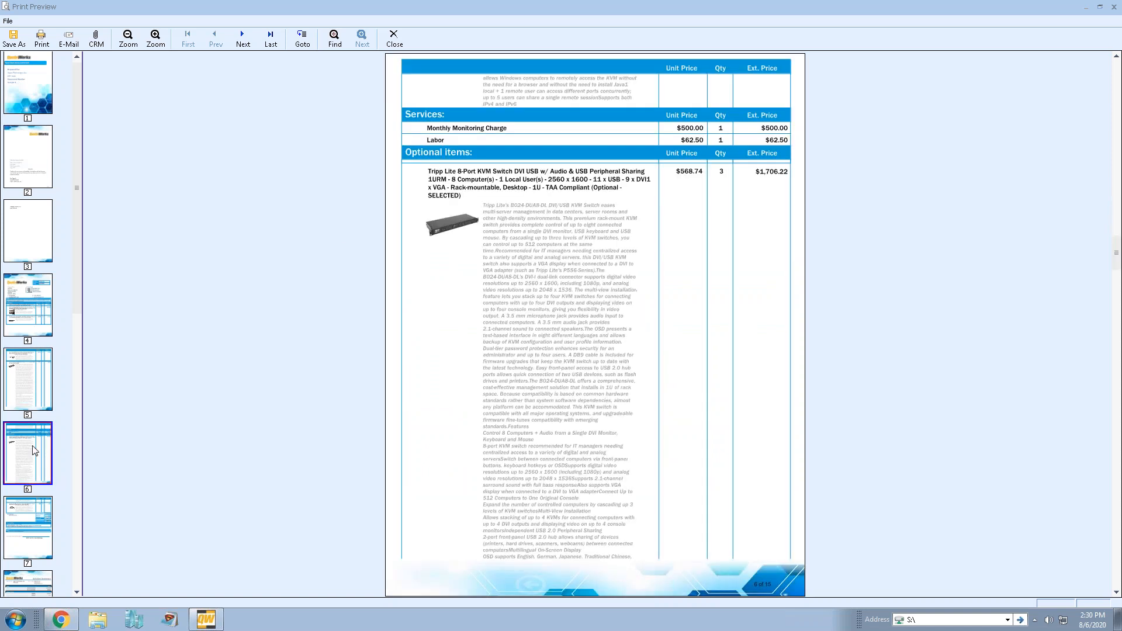
pyautogui.click(26, 518)
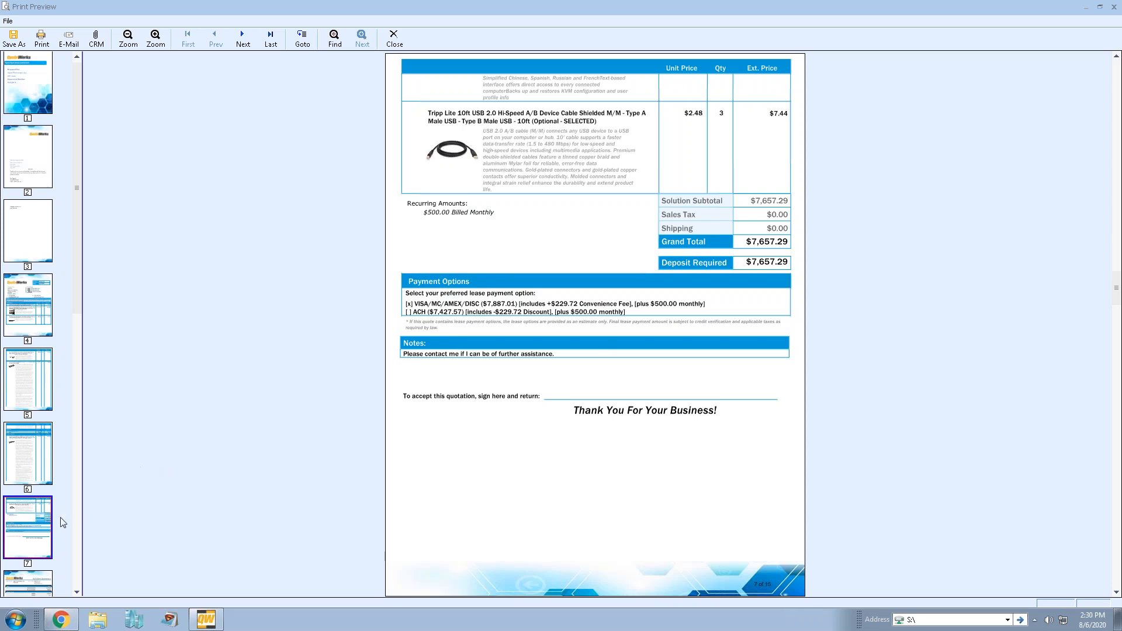
pyautogui.click(32, 579)
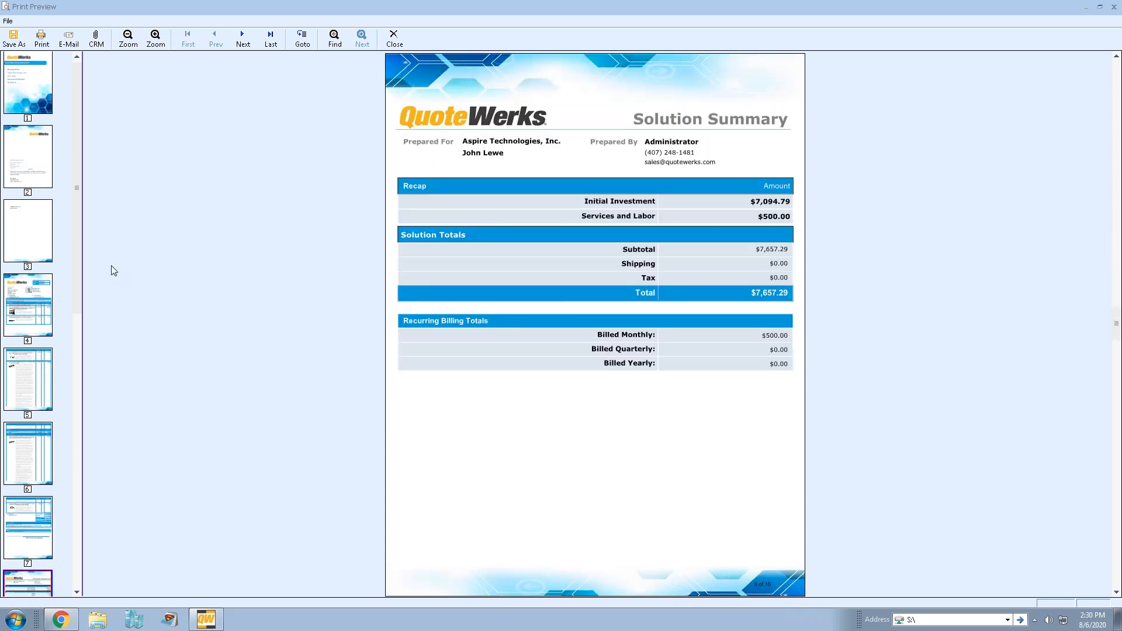
pyautogui.moveTo(79, 149); pyautogui.dragTo(79, 224)
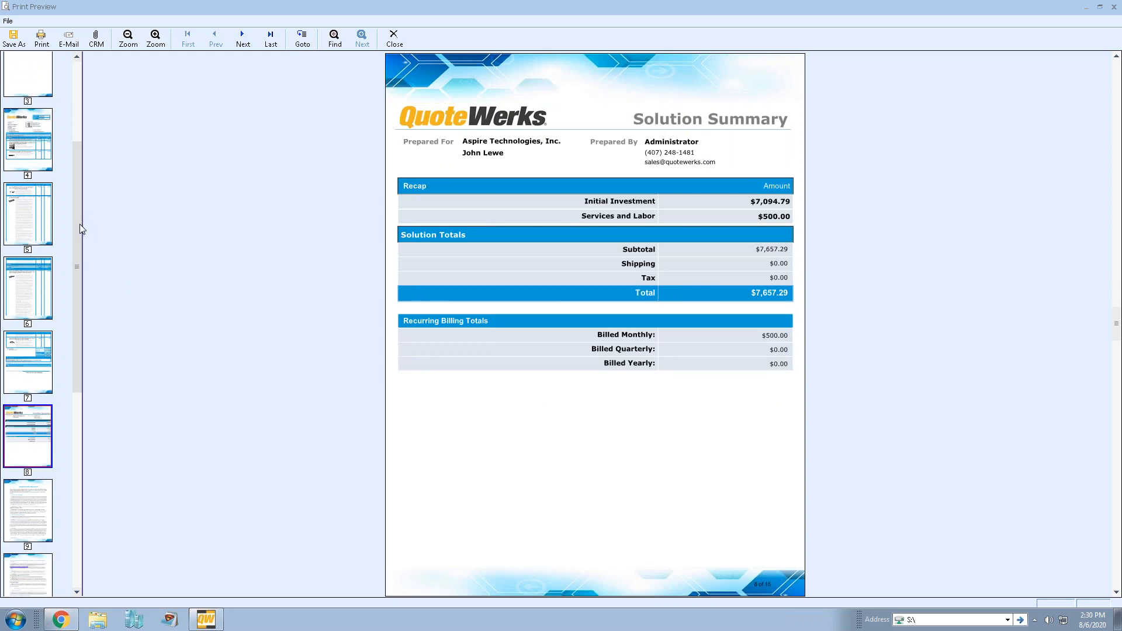
pyautogui.click(35, 506)
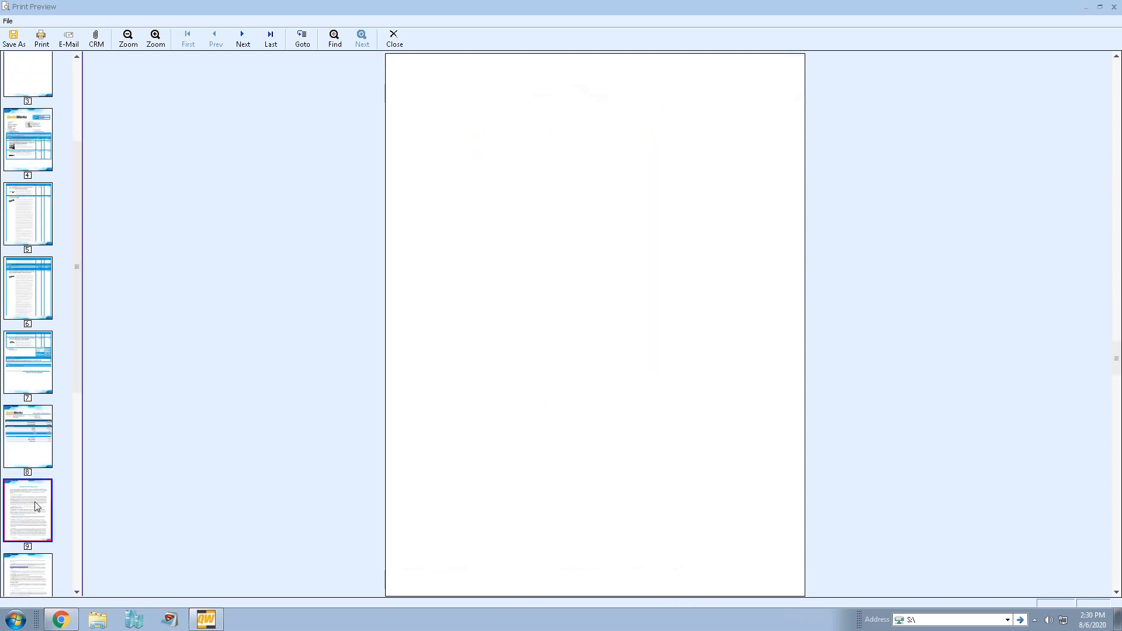
pyautogui.click(30, 569)
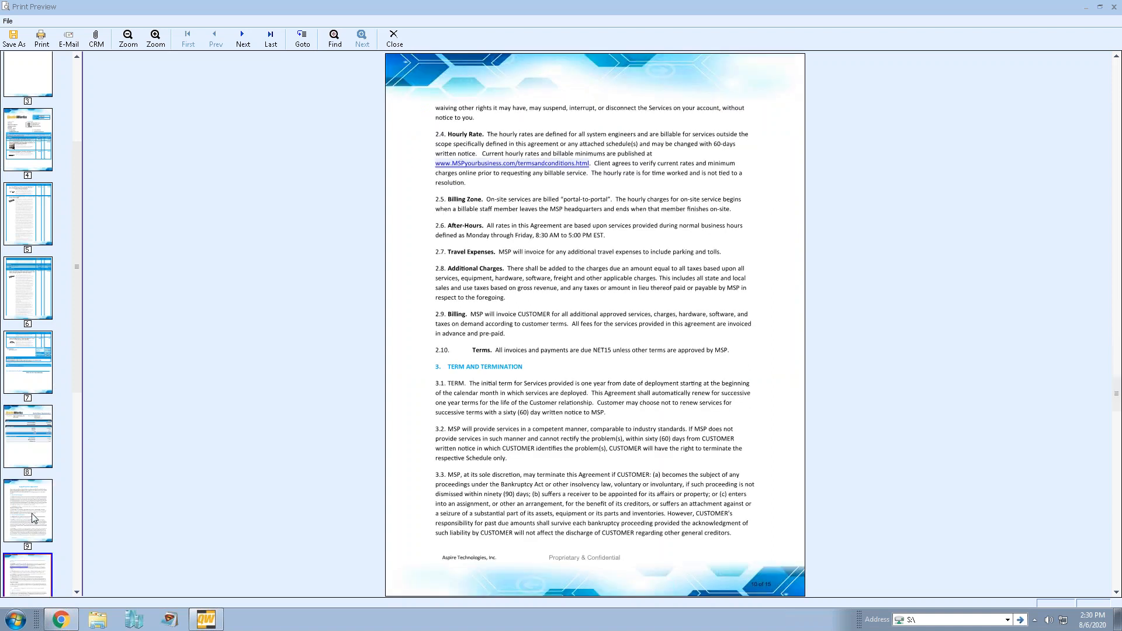
pyautogui.click(33, 517)
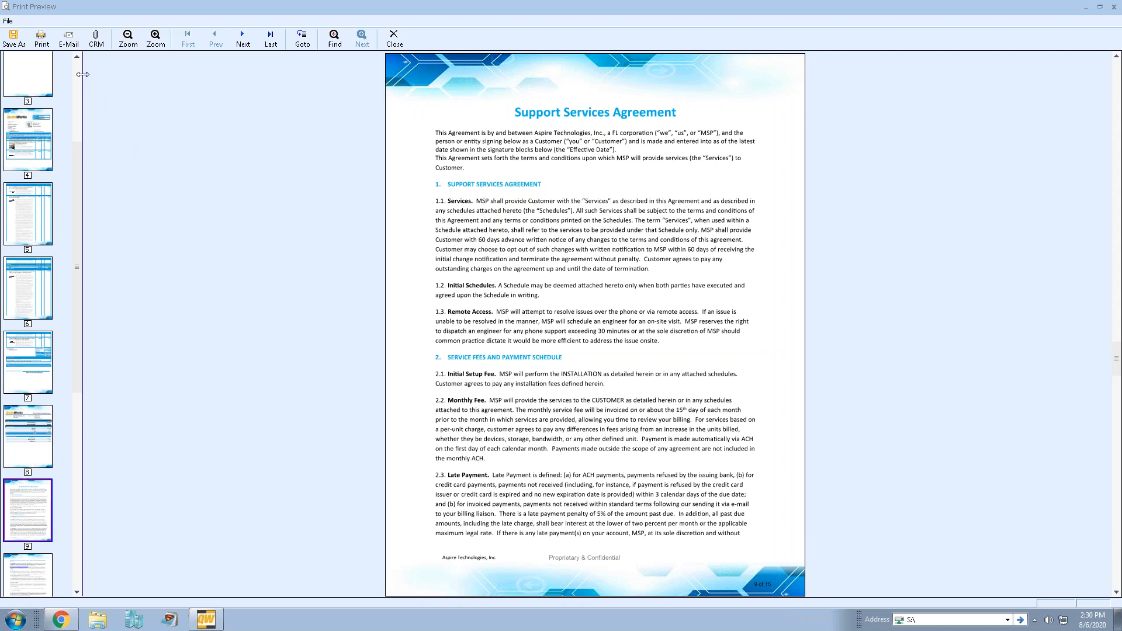
pyautogui.click(394, 39)
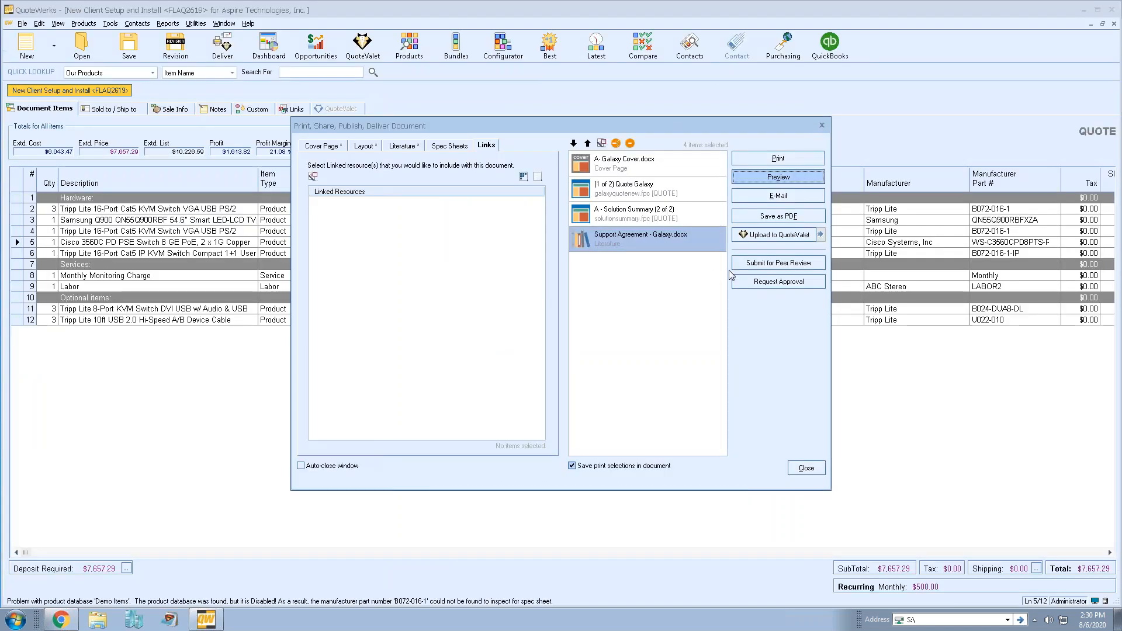
# - Upload the quote package to QuoteValet with the *[S]CustomerFacing option
pyautogui.click(777, 237)
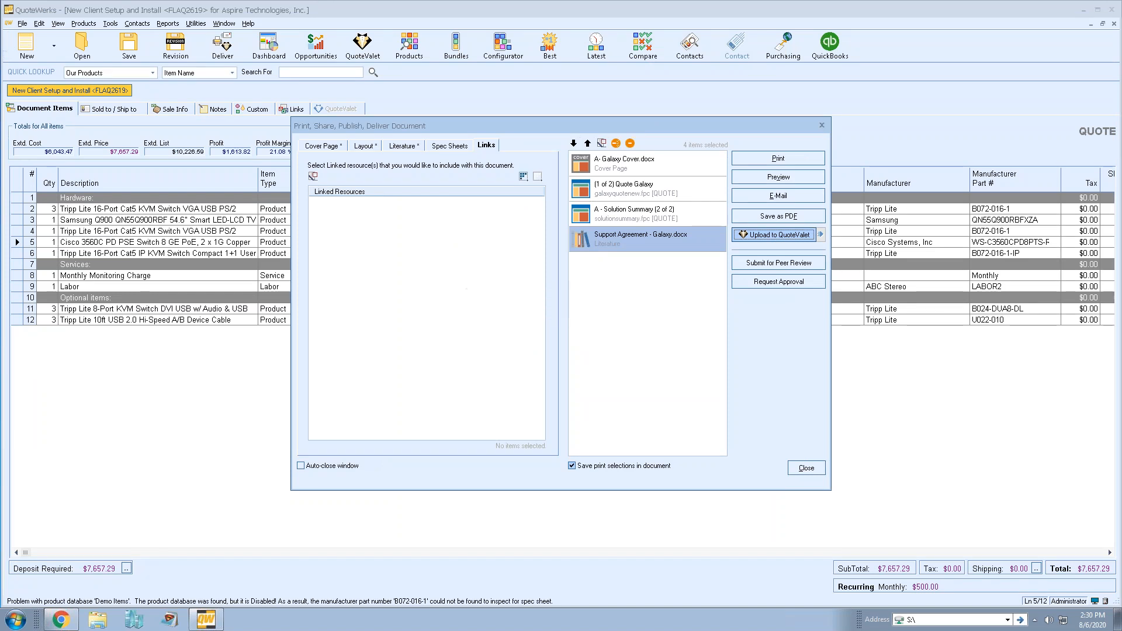
pyautogui.click(558, 382)
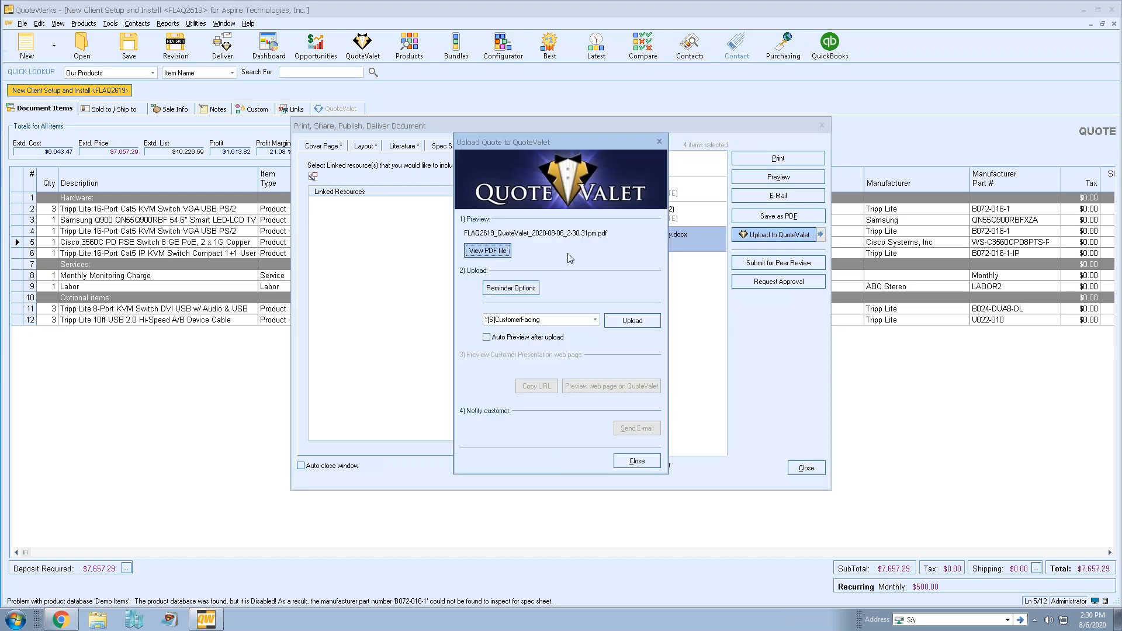
pyautogui.click(625, 322)
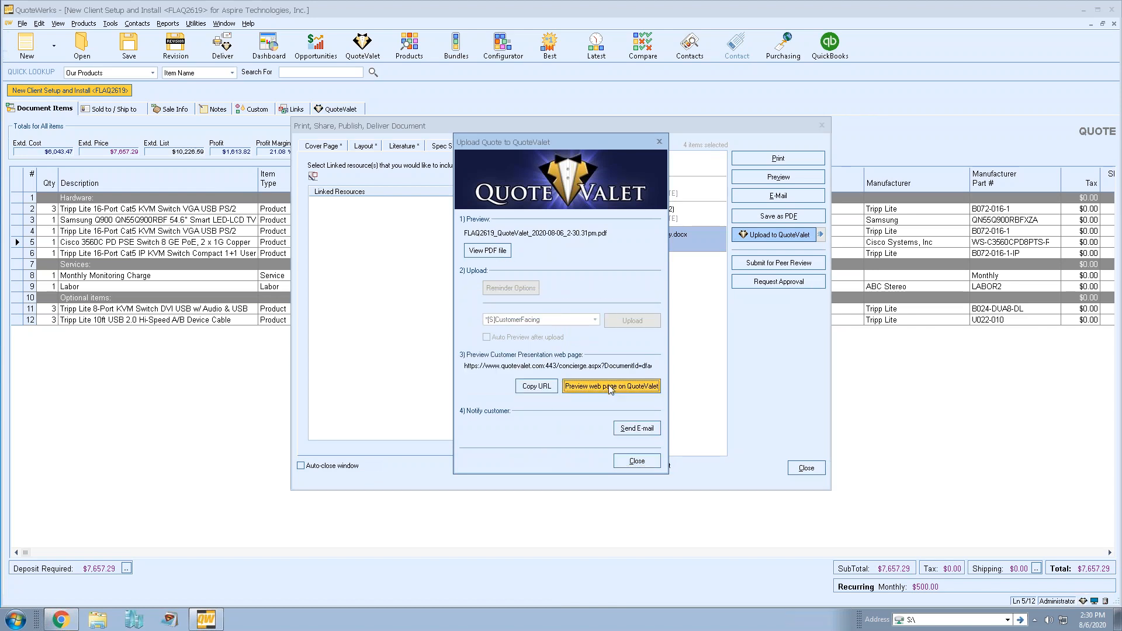
# - Preview the uploaded quote's QuoteValet web page and examine its line items, optional items, totals and payment options
pyautogui.click(608, 386)
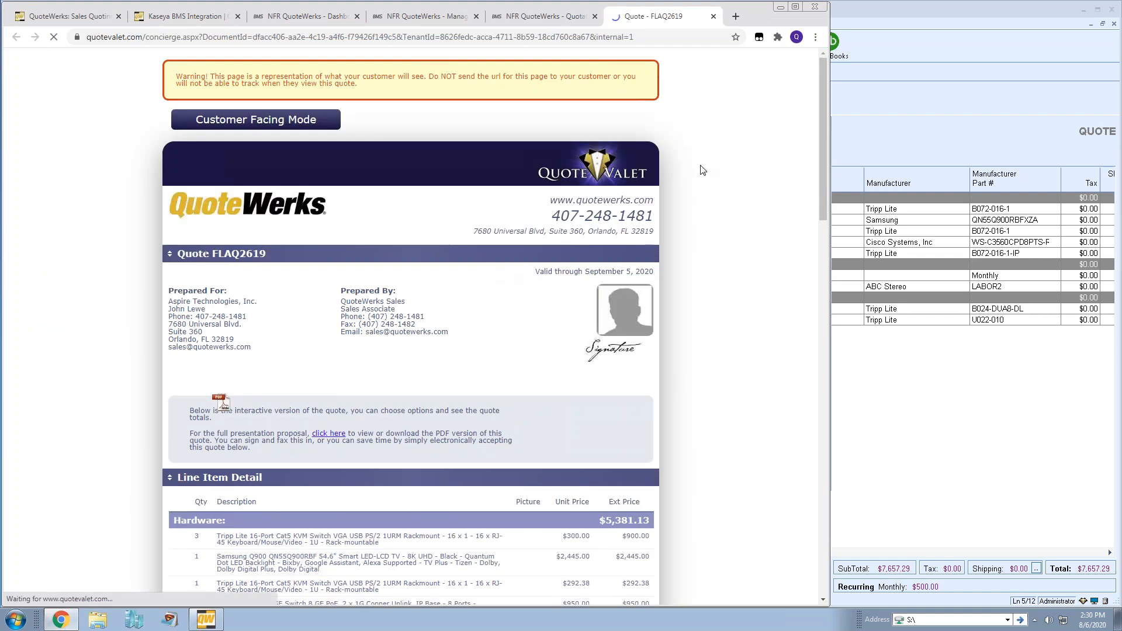
pyautogui.scroll(-3, 704, 158)
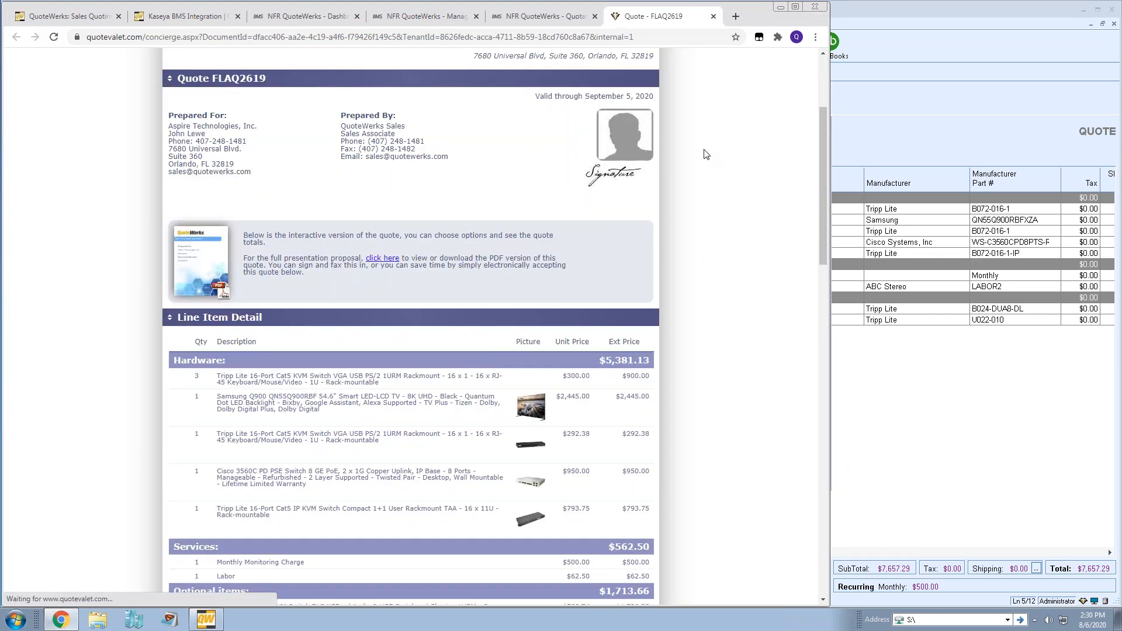
pyautogui.scroll(-1, 705, 156)
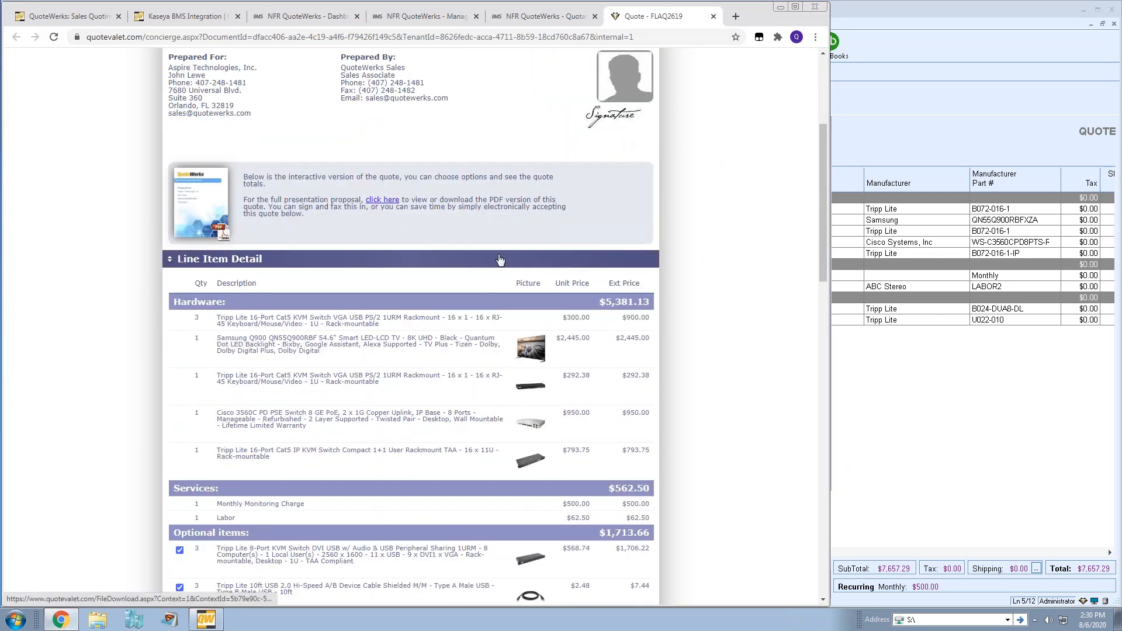
pyautogui.scroll(-3, 690, 224)
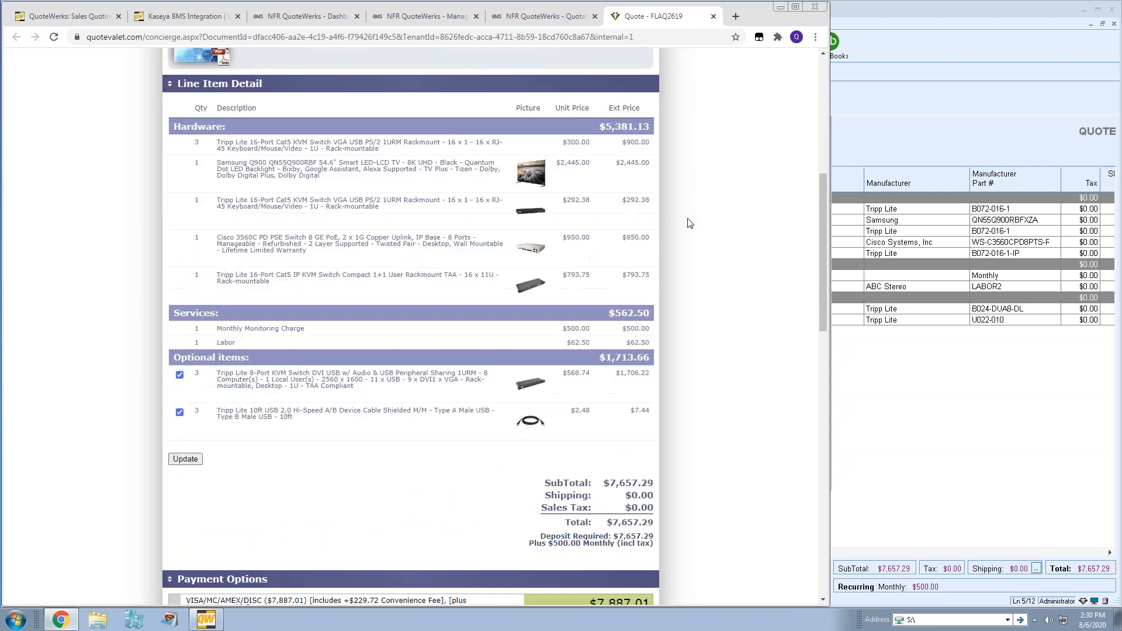
pyautogui.scroll(-2, 690, 223)
pyautogui.scroll(-1, 690, 223)
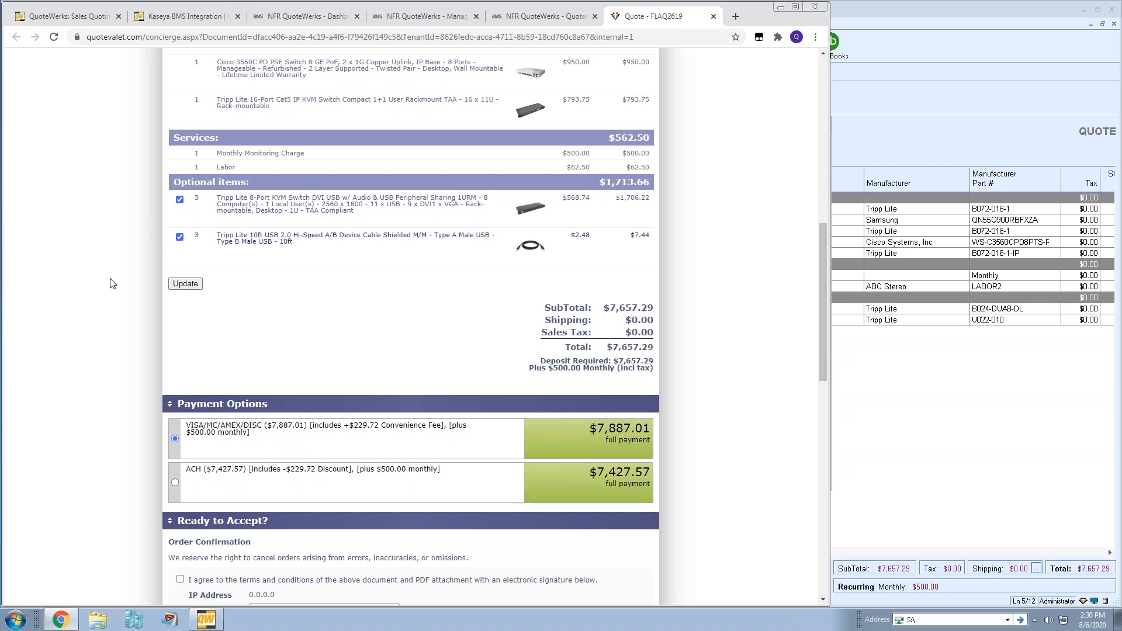
pyautogui.scroll(1, 335, 310)
pyautogui.scroll(2, 333, 305)
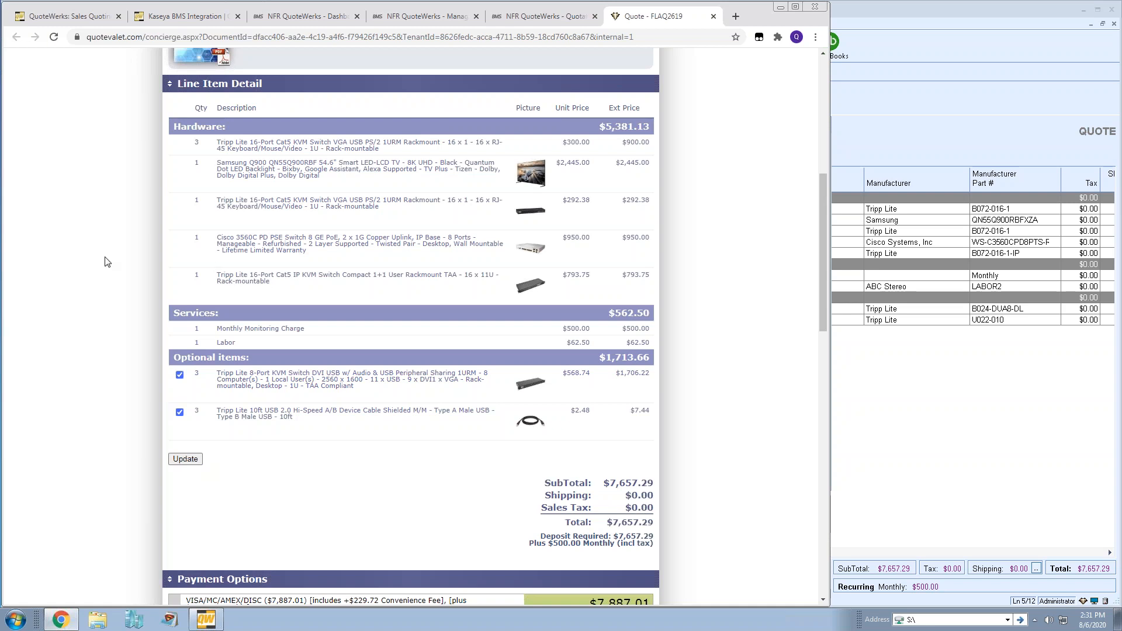
# - Deselect the optional Tripp Lite 10ft USB 2.0 cable on the QuoteValet page and update the quote
pyautogui.scroll(-1, 107, 262)
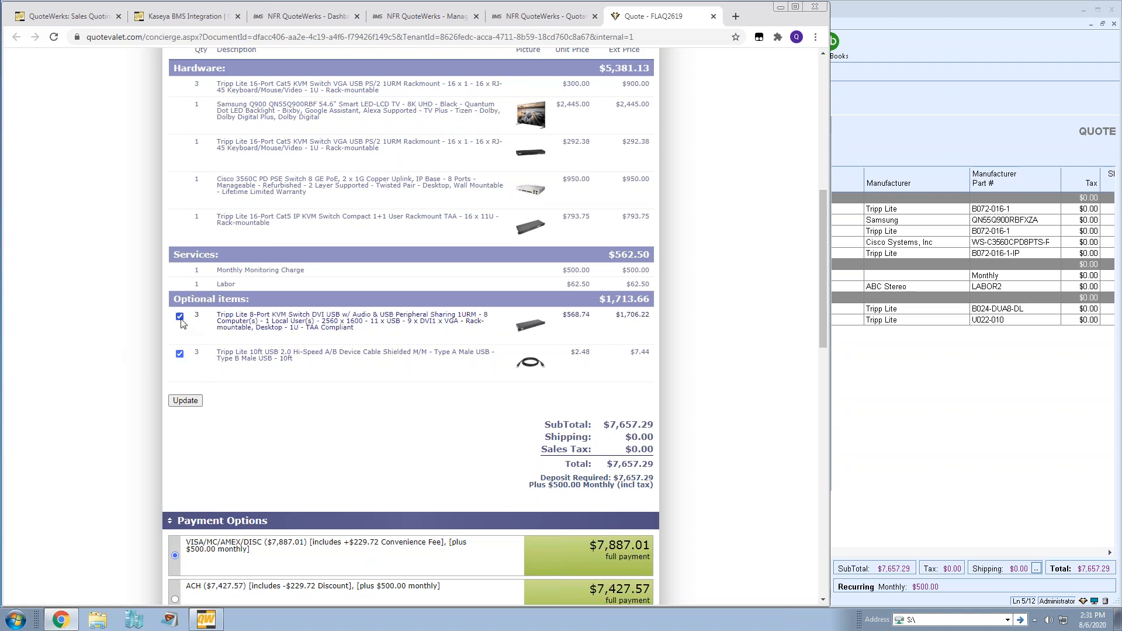
pyautogui.click(180, 354)
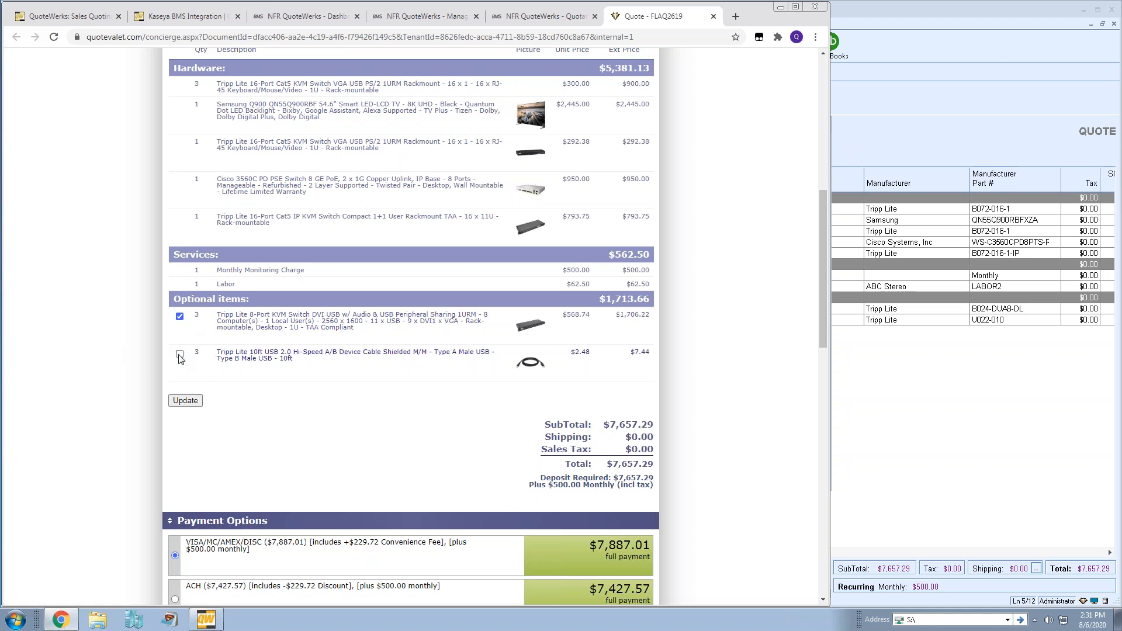
pyautogui.click(184, 401)
pyautogui.scroll(2, 742, 298)
# - Agree to the terms and conditions, fill in the signer's printed name and signature, and accept the quote
pyautogui.scroll(-7, 712, 285)
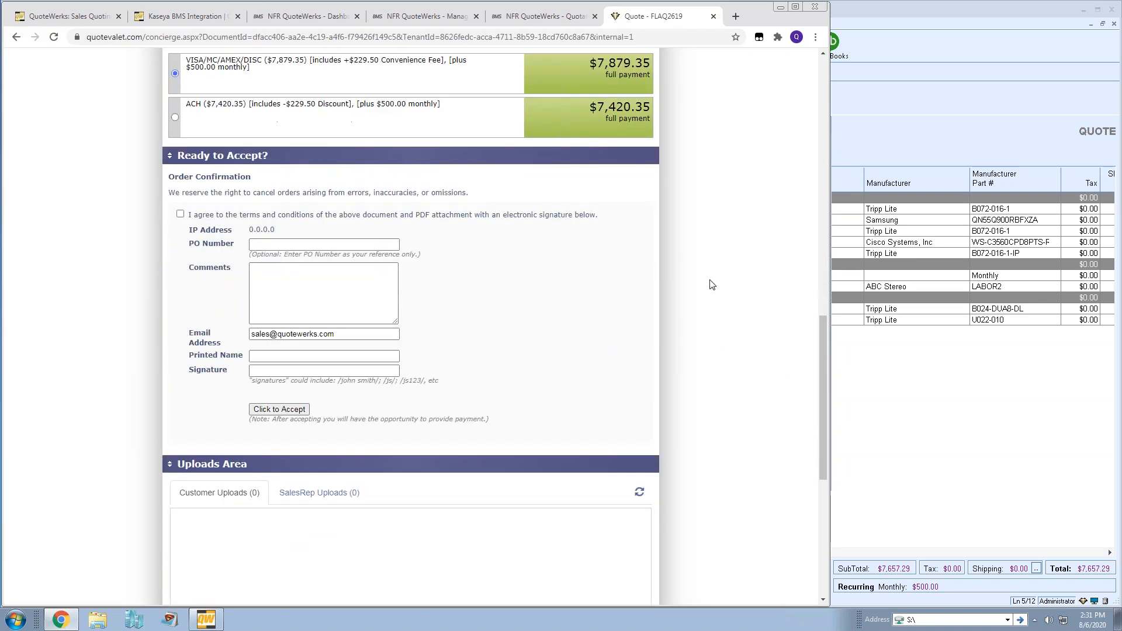
pyautogui.click(180, 213)
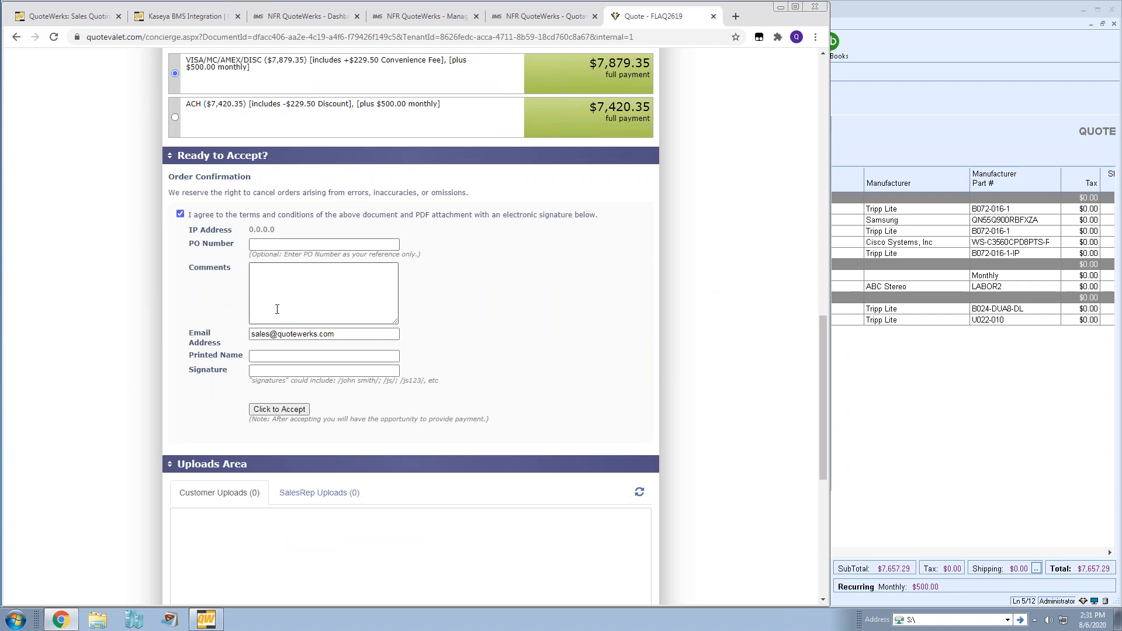
pyautogui.click(277, 356)
pyautogui.write('B')
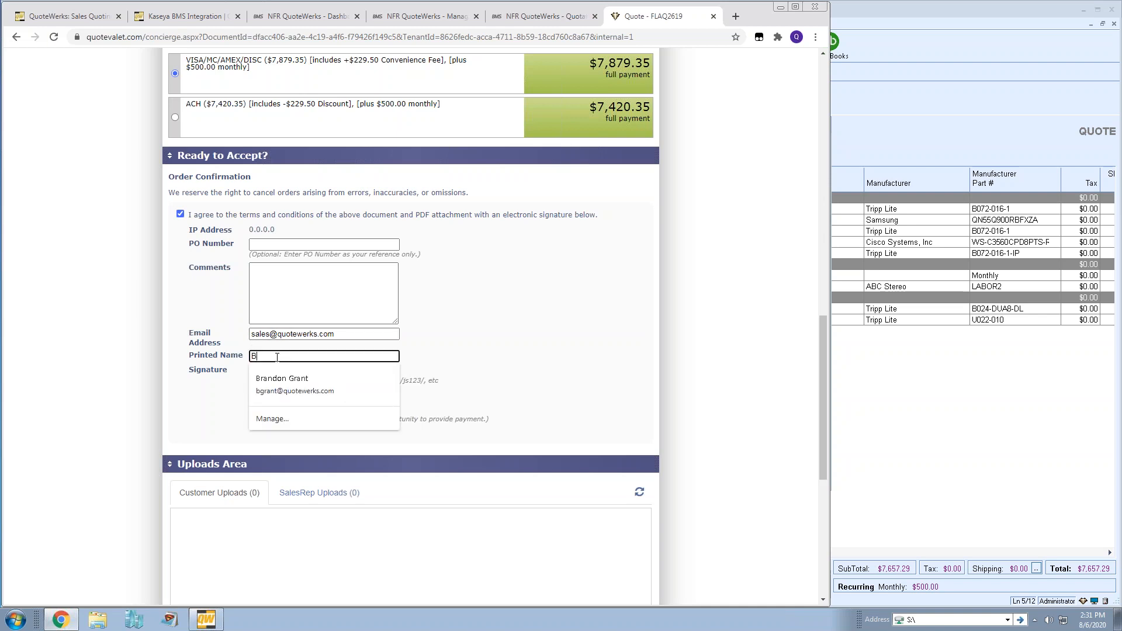
pyautogui.write('G')
pyautogui.click(271, 372)
pyautogui.write('B')
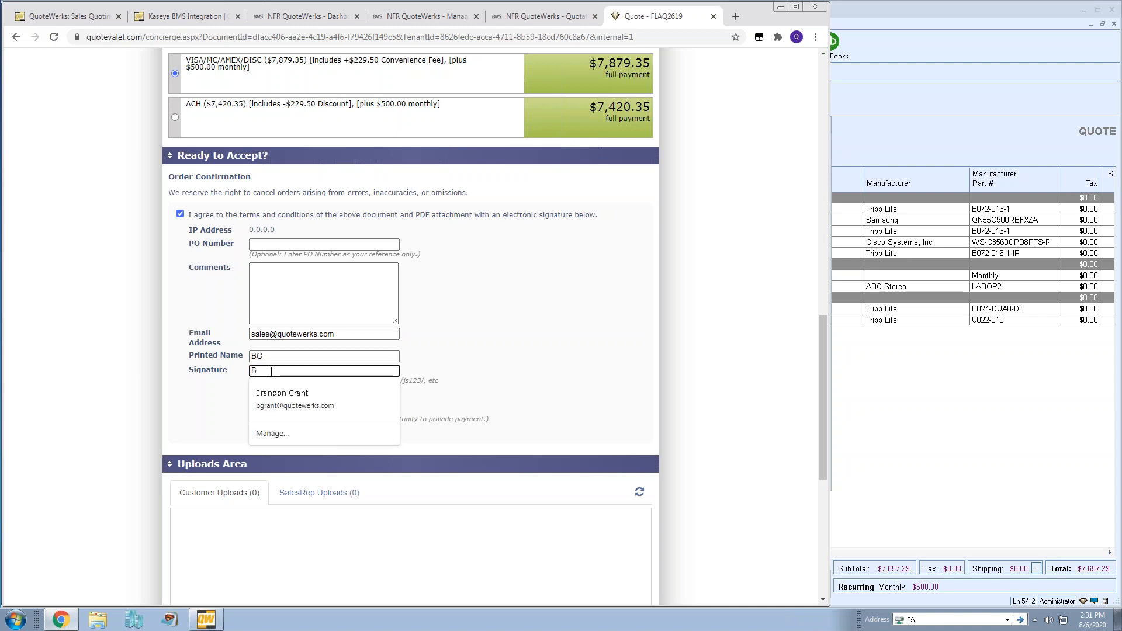
pyautogui.write('G')
pyautogui.click(284, 411)
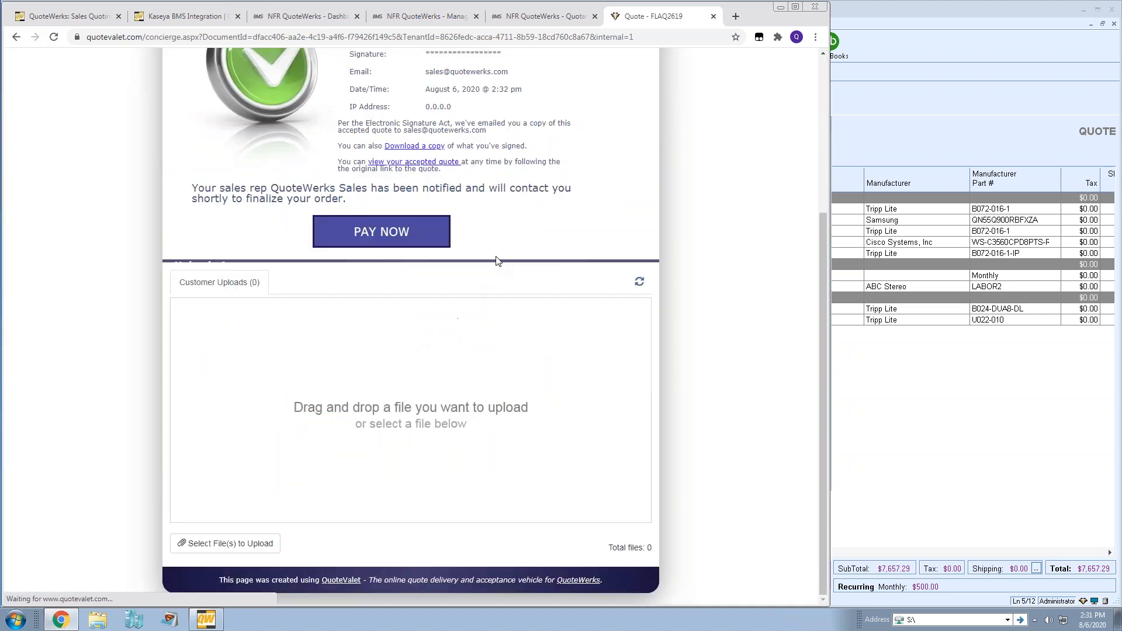
# - Open the online payment page from the quote acceptance confirmation and examine its credit card and ACH payment forms
pyautogui.scroll(4, 633, 261)
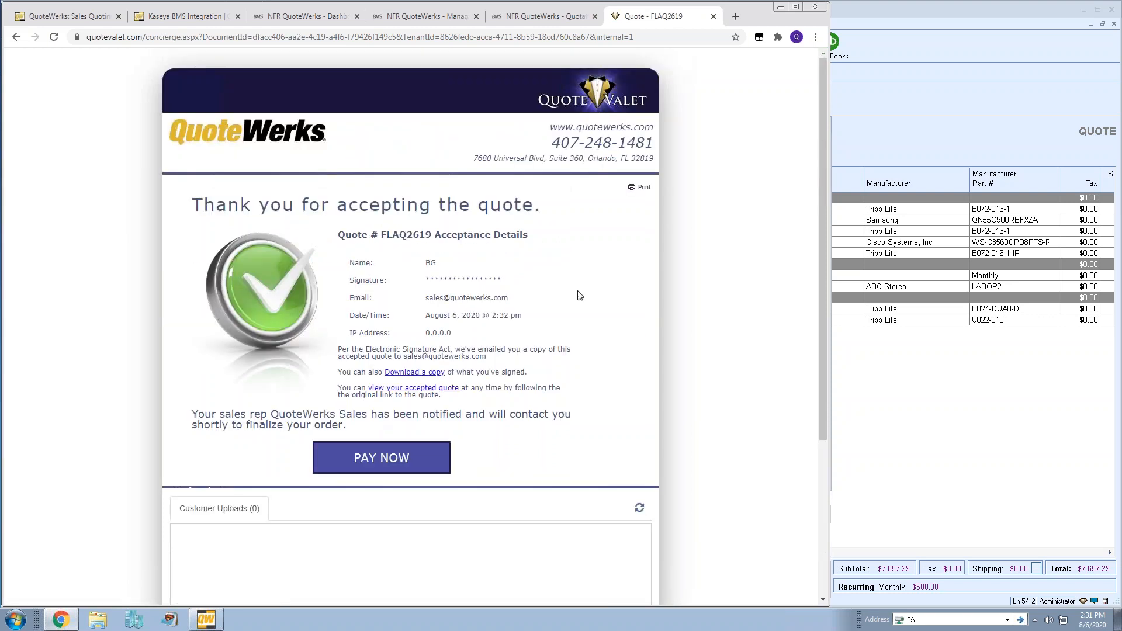
pyautogui.click(380, 461)
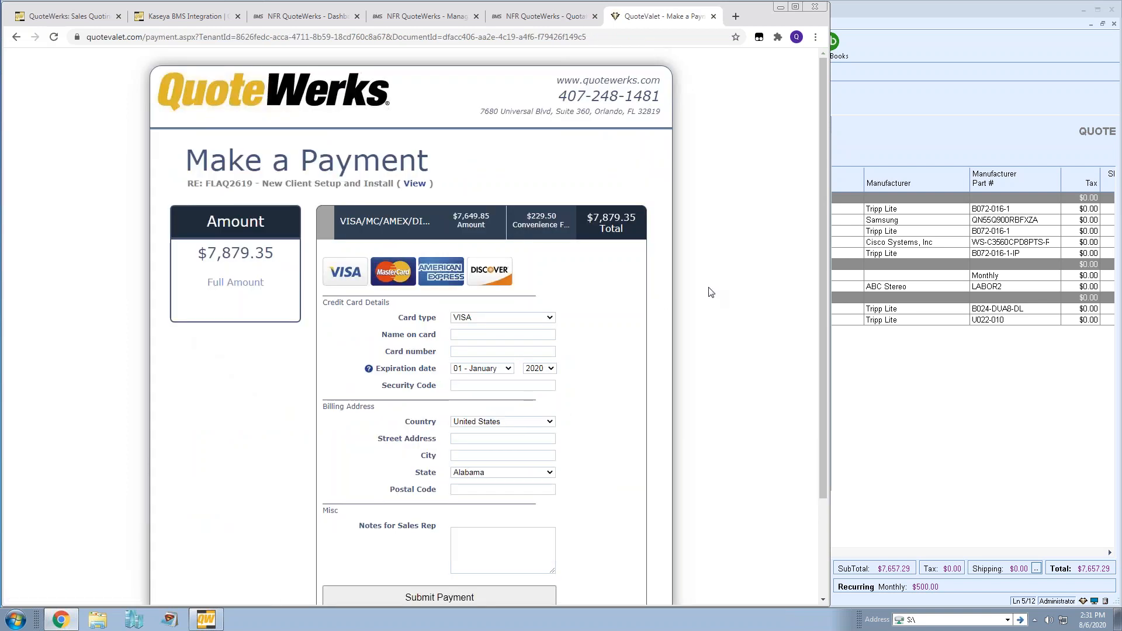
pyautogui.scroll(-2, 702, 319)
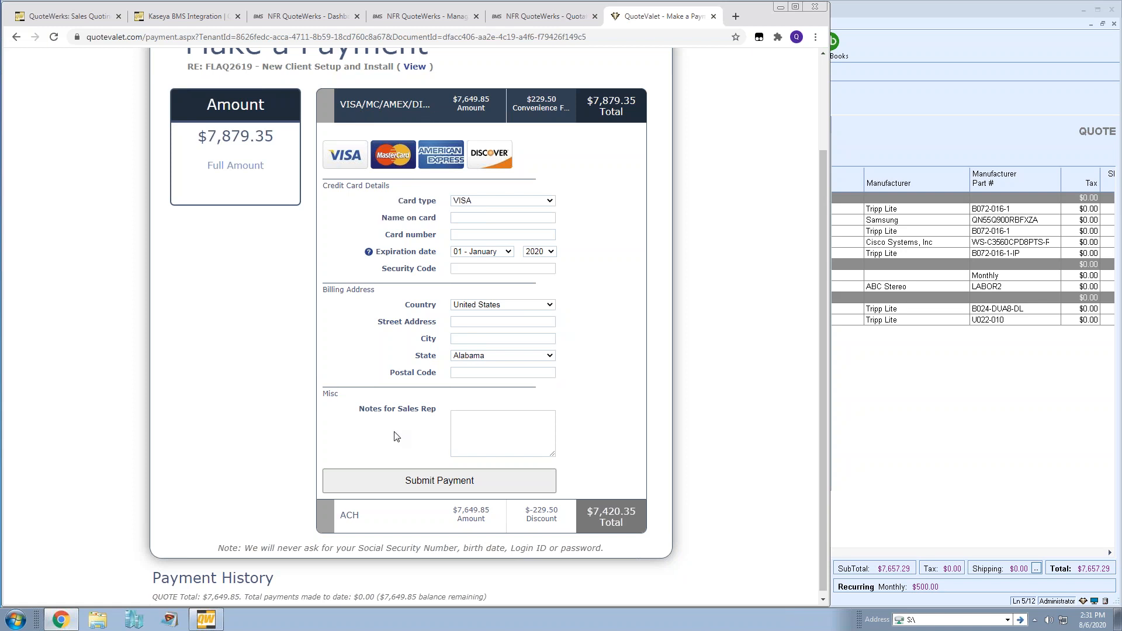
pyautogui.click(378, 515)
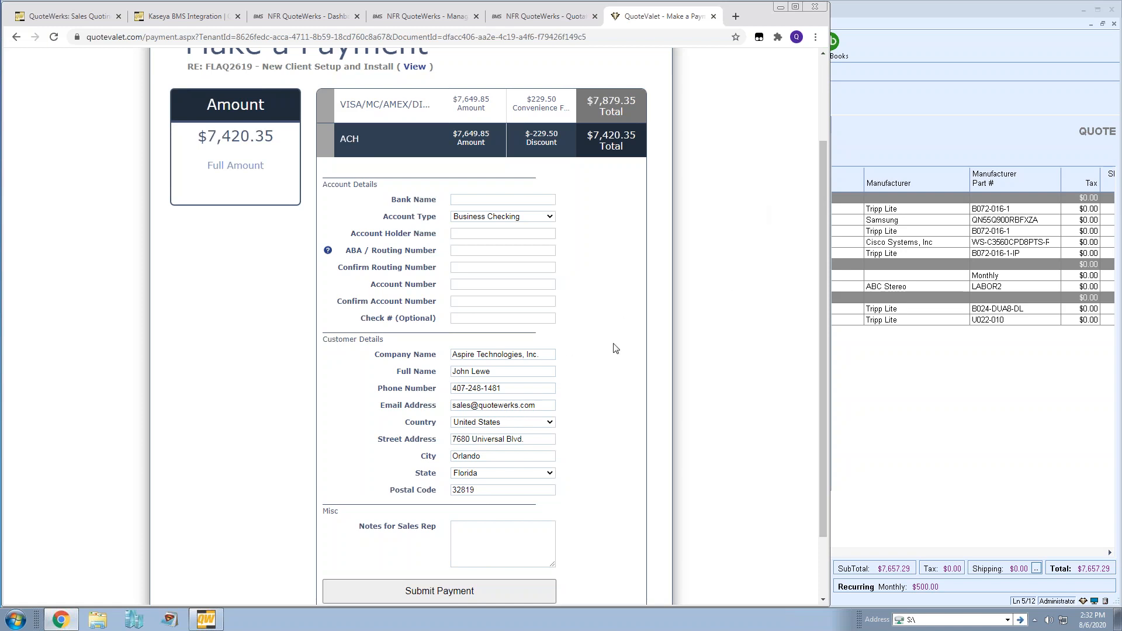
pyautogui.click(351, 103)
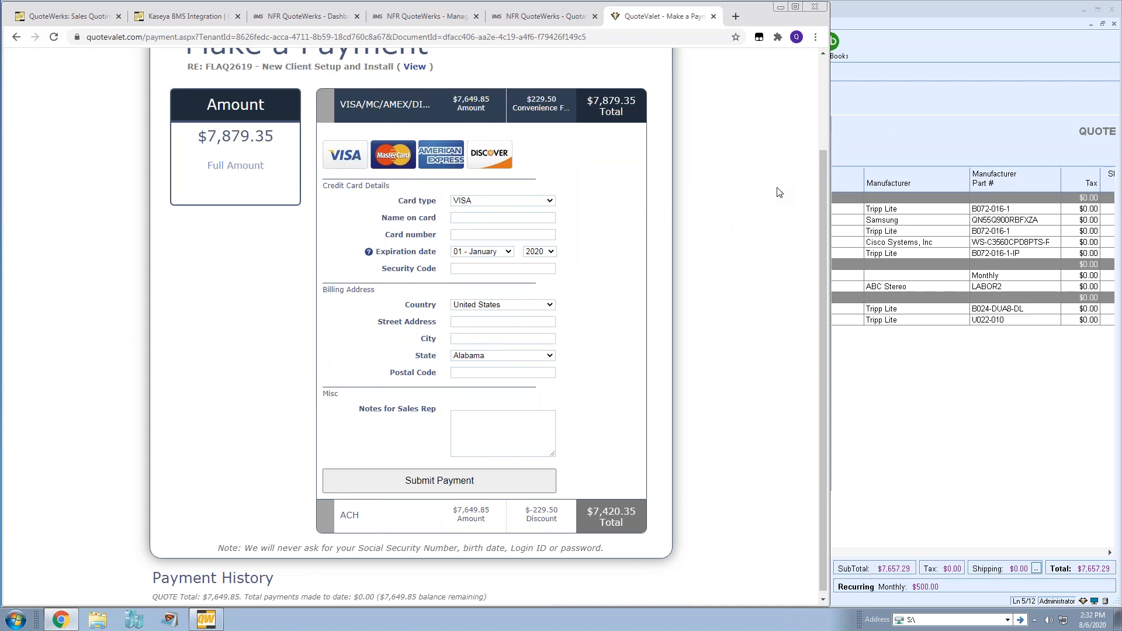
# - Switch to QuoteWerks, close the delivery window and save the quote with its Kaseya BMS opportunity, linked document and follow-up activity updates
pyautogui.click(857, 135)
pyautogui.click(635, 467)
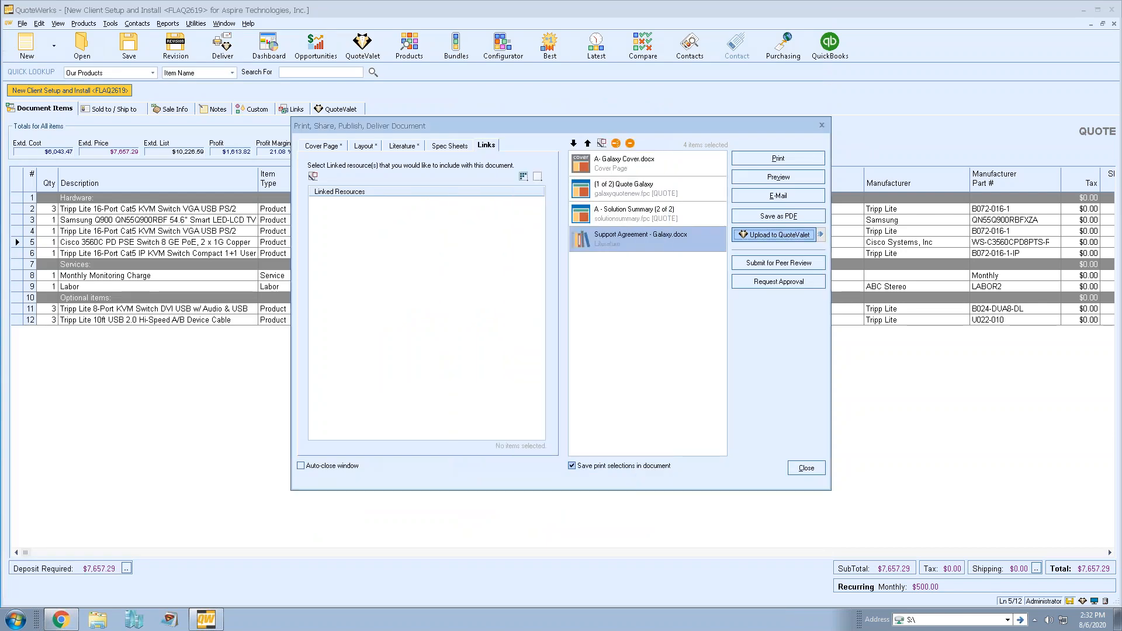
pyautogui.click(807, 468)
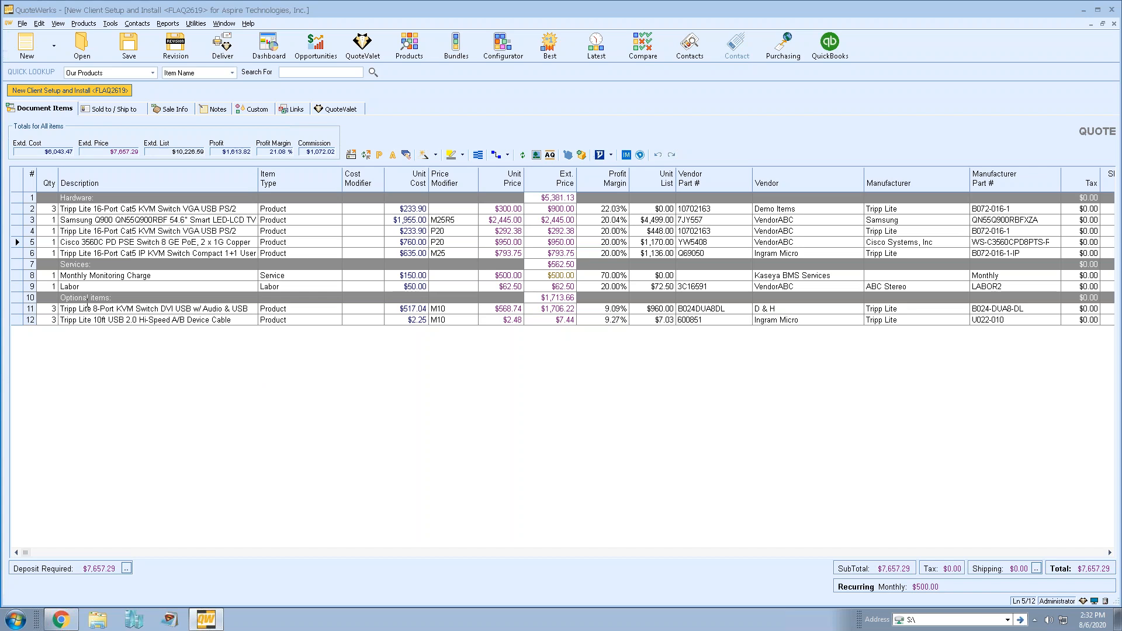
pyautogui.click(129, 43)
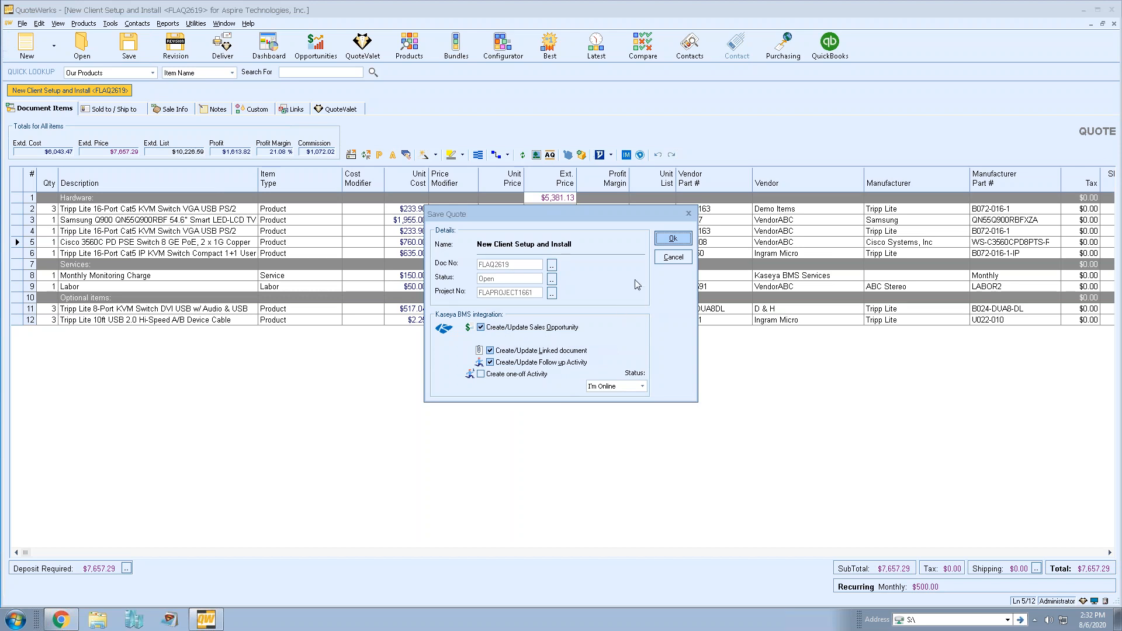
pyautogui.click(673, 238)
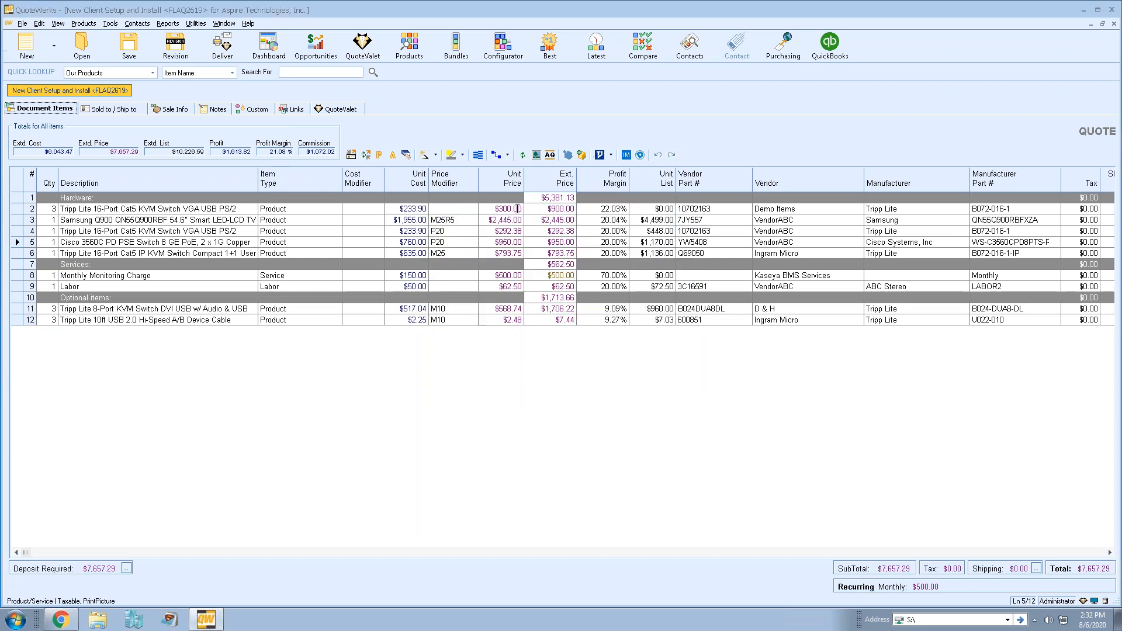
# - Apply the customer's QuoteValet selections to the quote, override the approval requirement and dismiss the order conversion
pyautogui.click(326, 110)
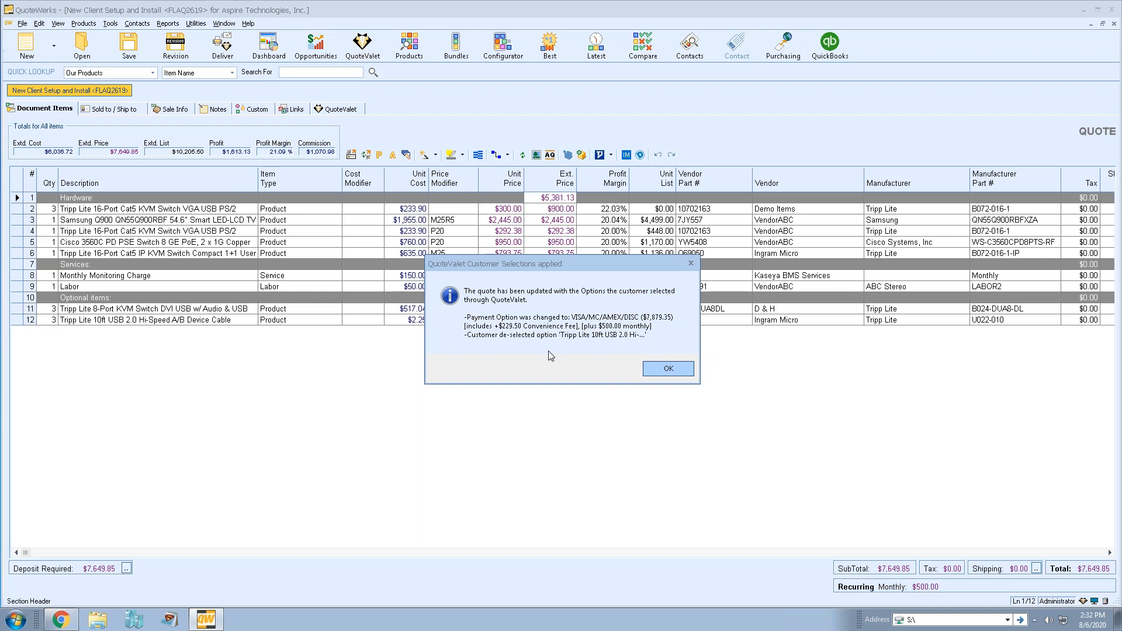
pyautogui.click(657, 372)
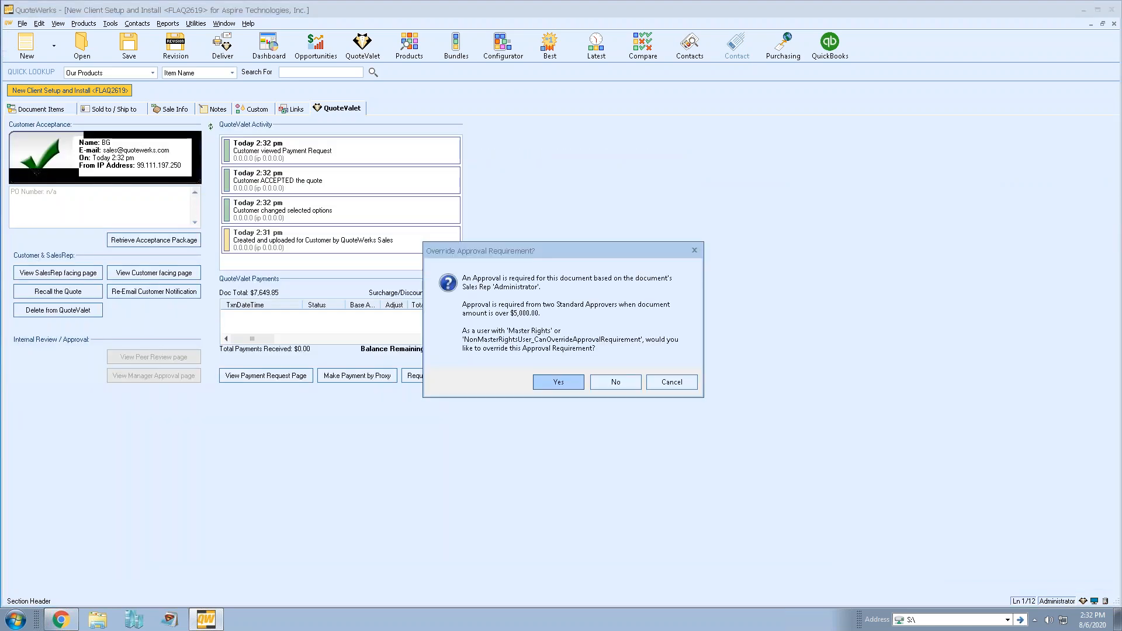
pyautogui.click(568, 384)
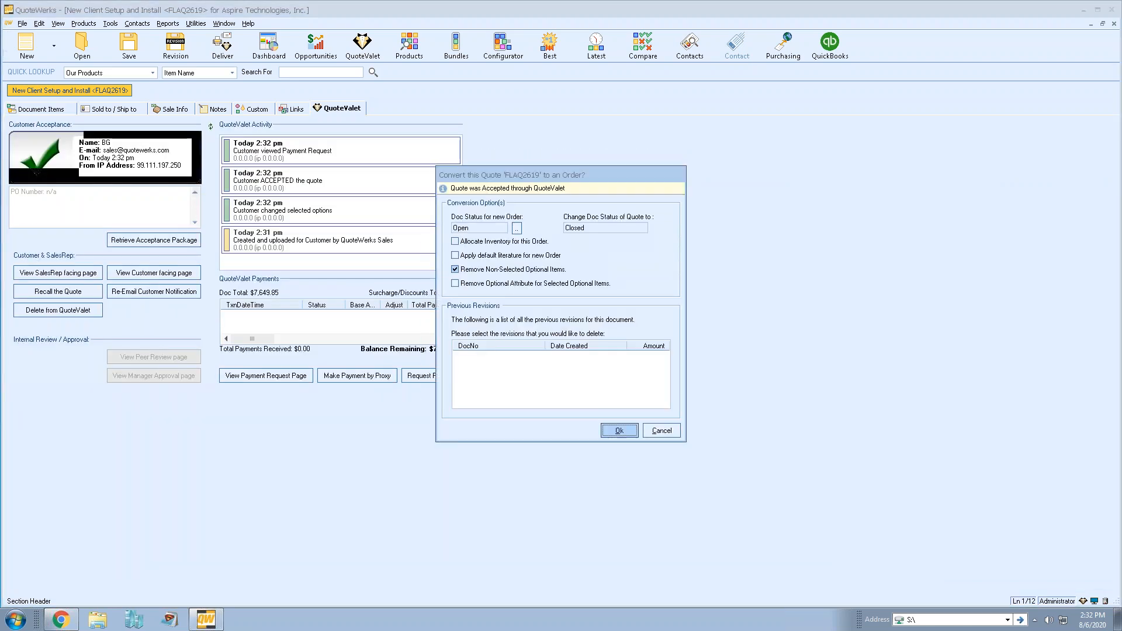
pyautogui.click(665, 435)
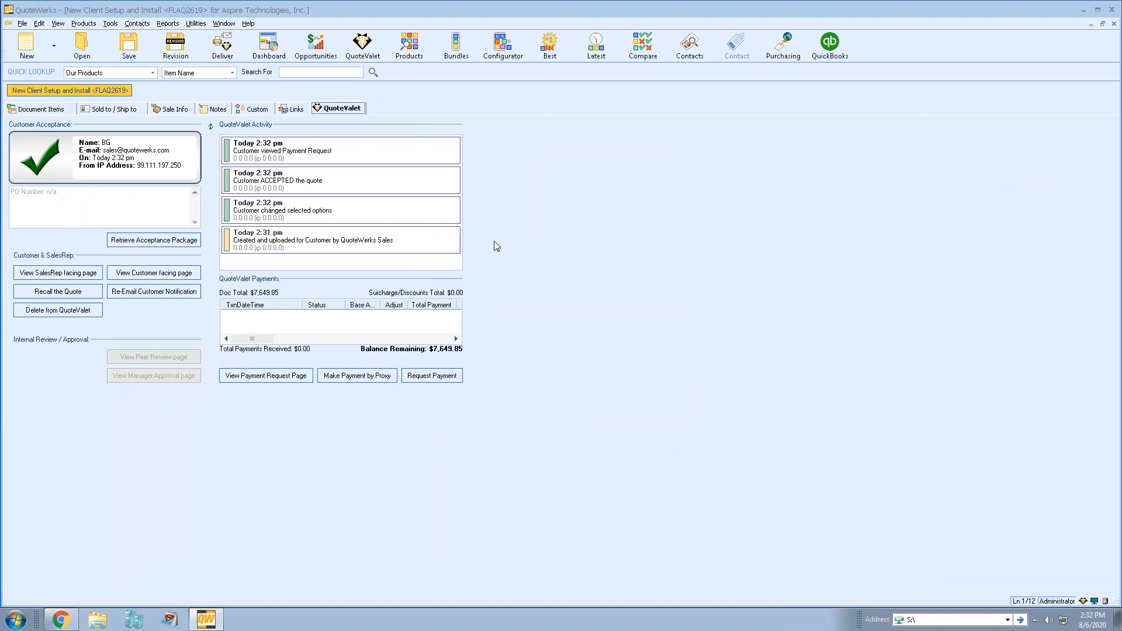
# - Convert the quote to an order without non-selected optional items, overriding the approval requirement, and save the Kaseya BMS opportunity as Won
pyautogui.click(36, 109)
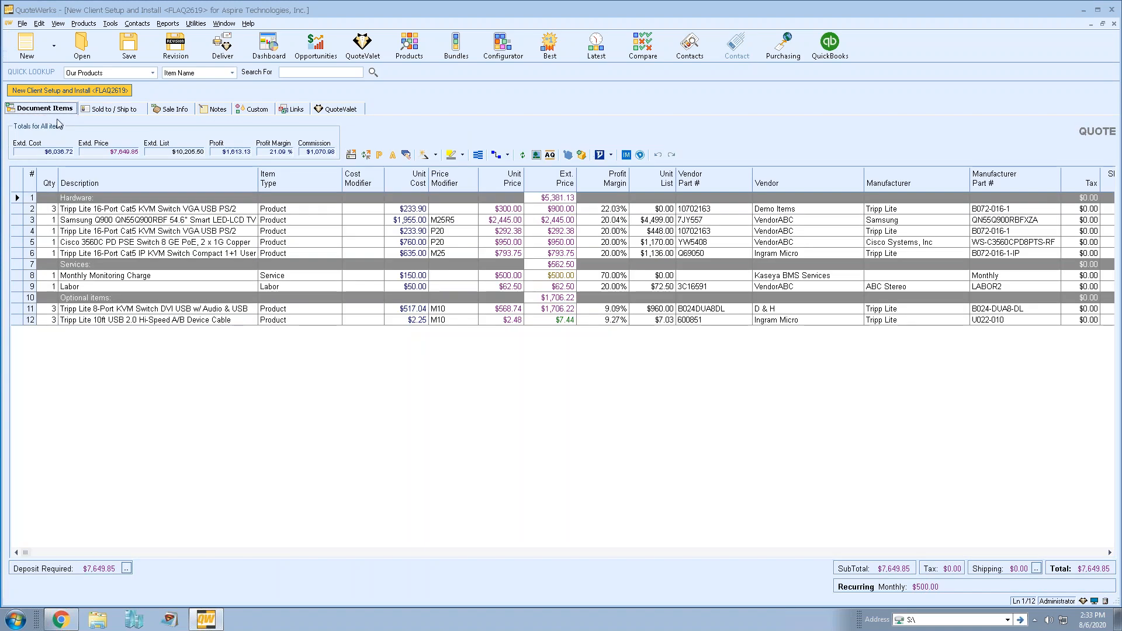
pyautogui.click(22, 24)
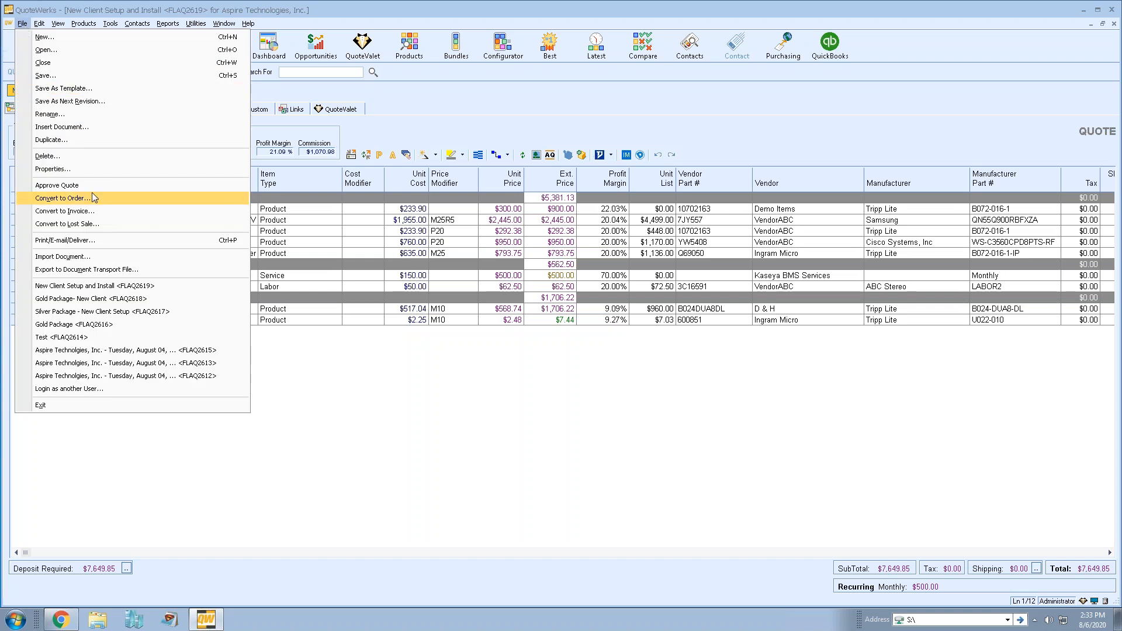
pyautogui.click(127, 203)
pyautogui.click(539, 380)
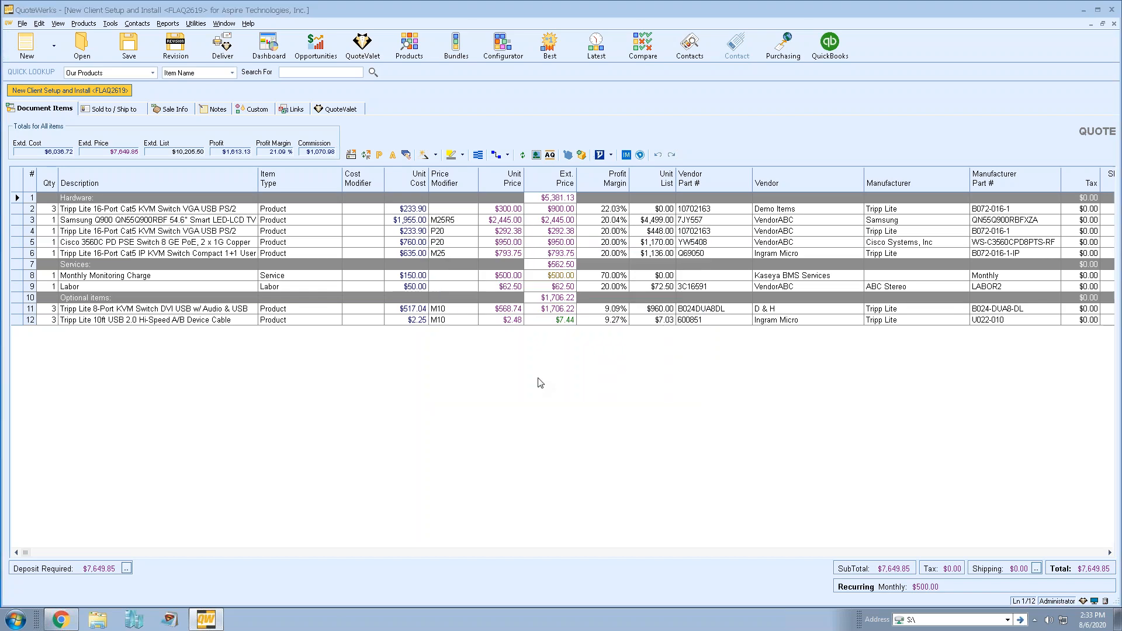
pyautogui.moveTo(558, 217); pyautogui.dragTo(525, 121)
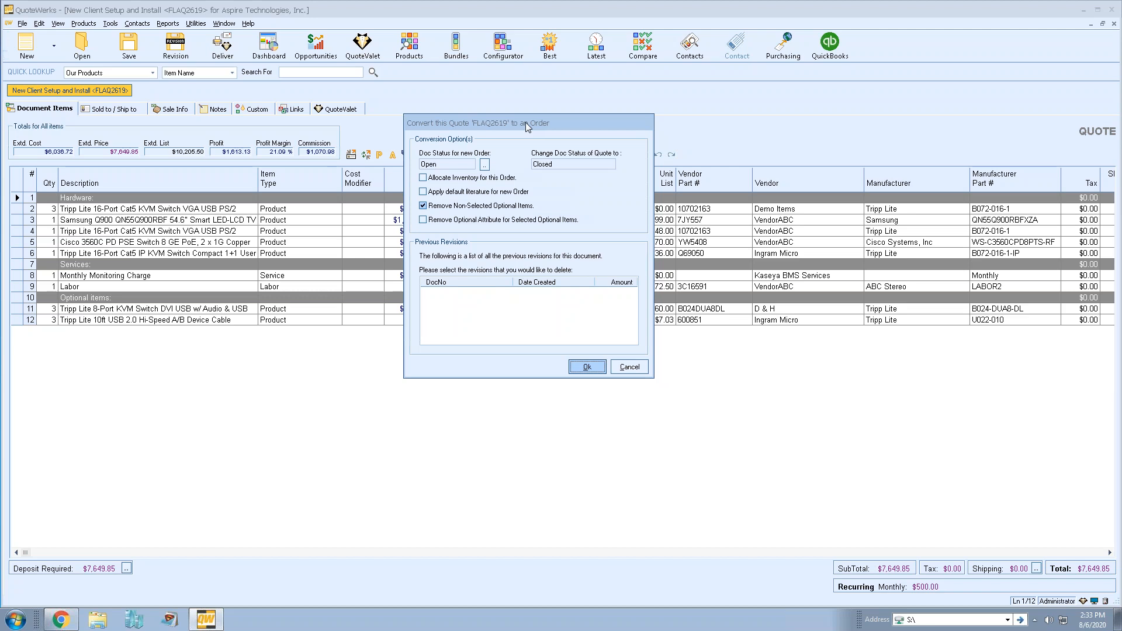
pyautogui.click(586, 367)
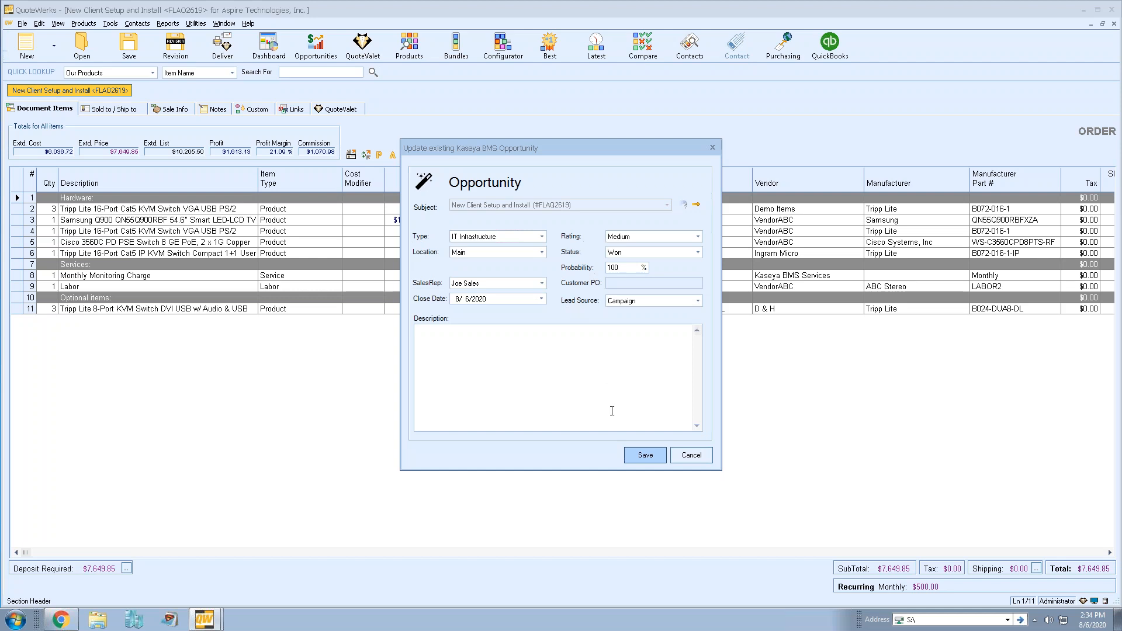
pyautogui.click(645, 455)
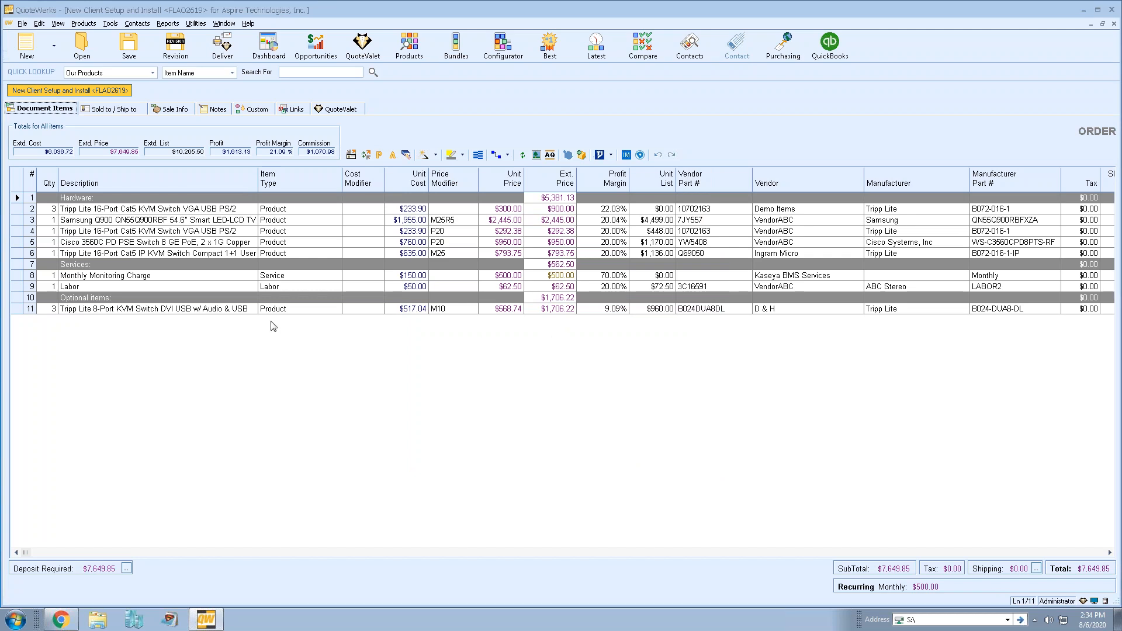
# - View the linked opportunity in Kaseya BMS, examine its status, activities and quotations, and return to the order's line items in QuoteWerks
pyautogui.click(329, 109)
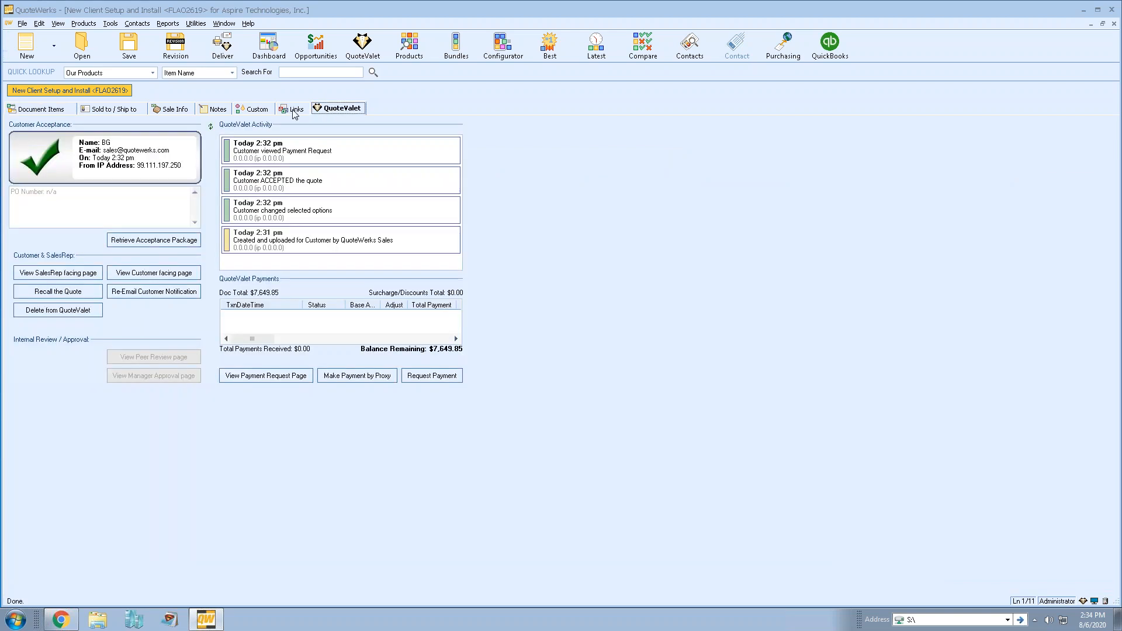
pyautogui.click(295, 110)
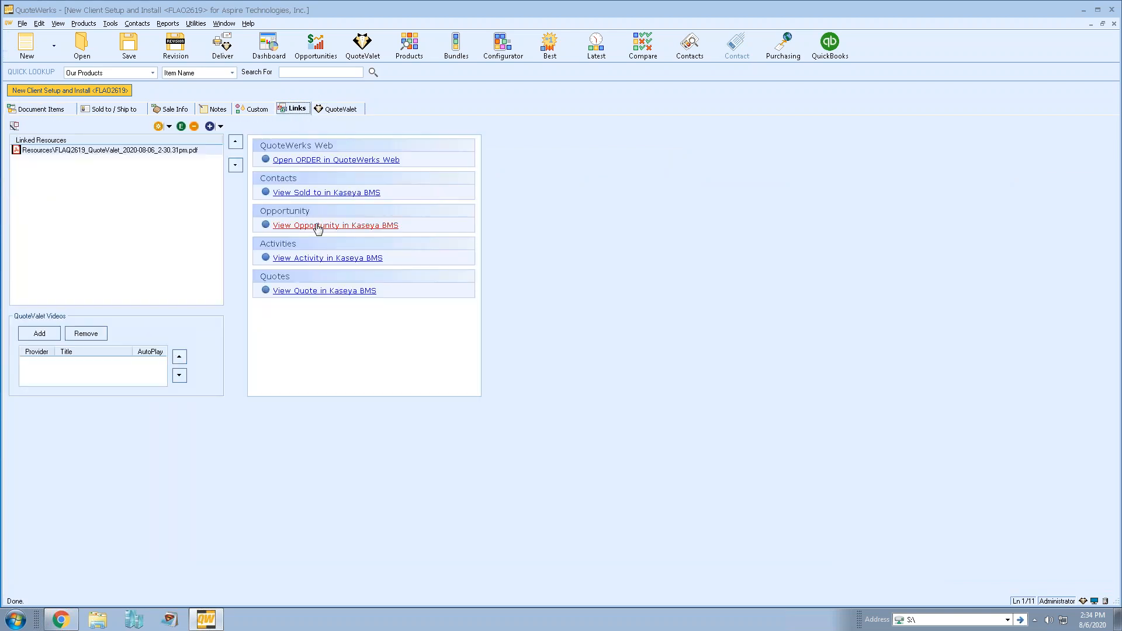
pyautogui.click(336, 226)
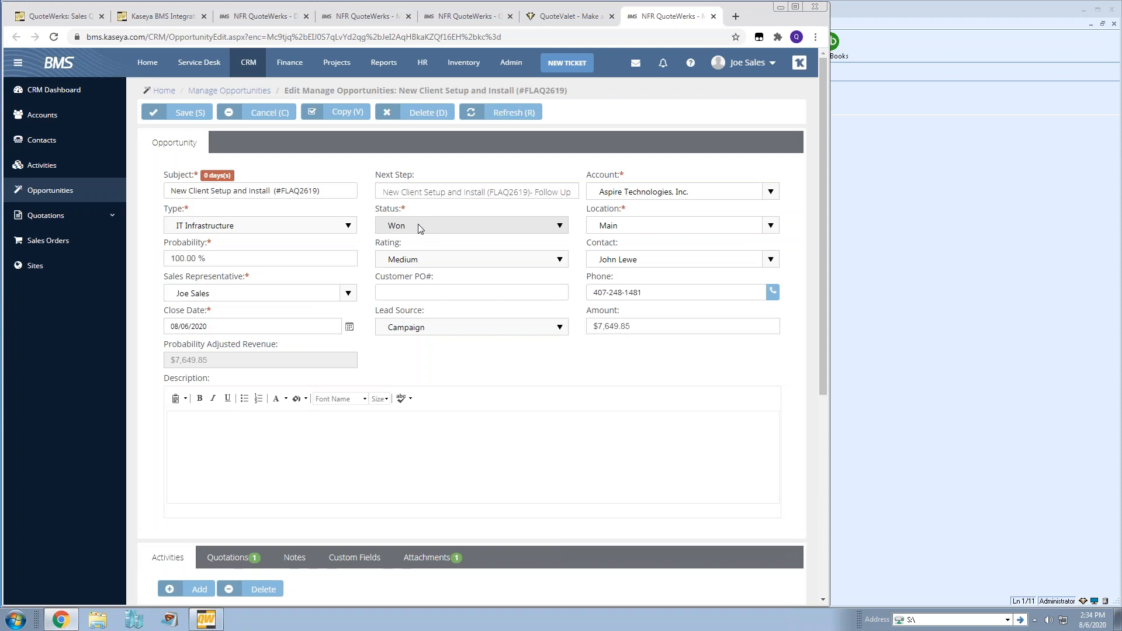
pyautogui.scroll(-3, 804, 218)
pyautogui.scroll(-3, 803, 217)
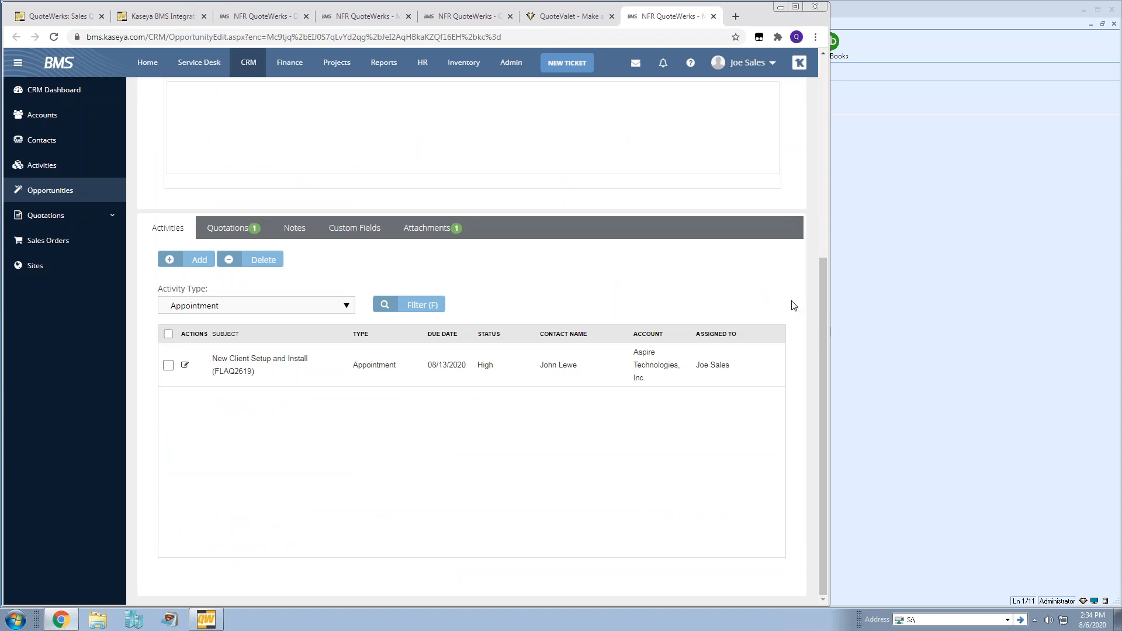
pyautogui.click(217, 228)
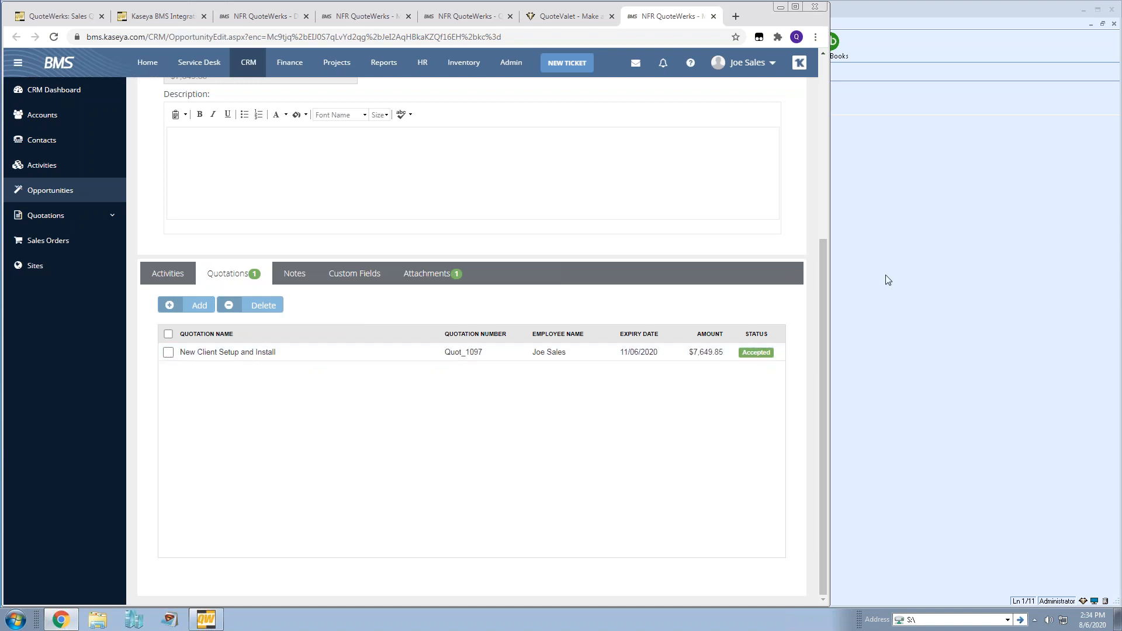
pyautogui.click(904, 266)
pyautogui.click(54, 110)
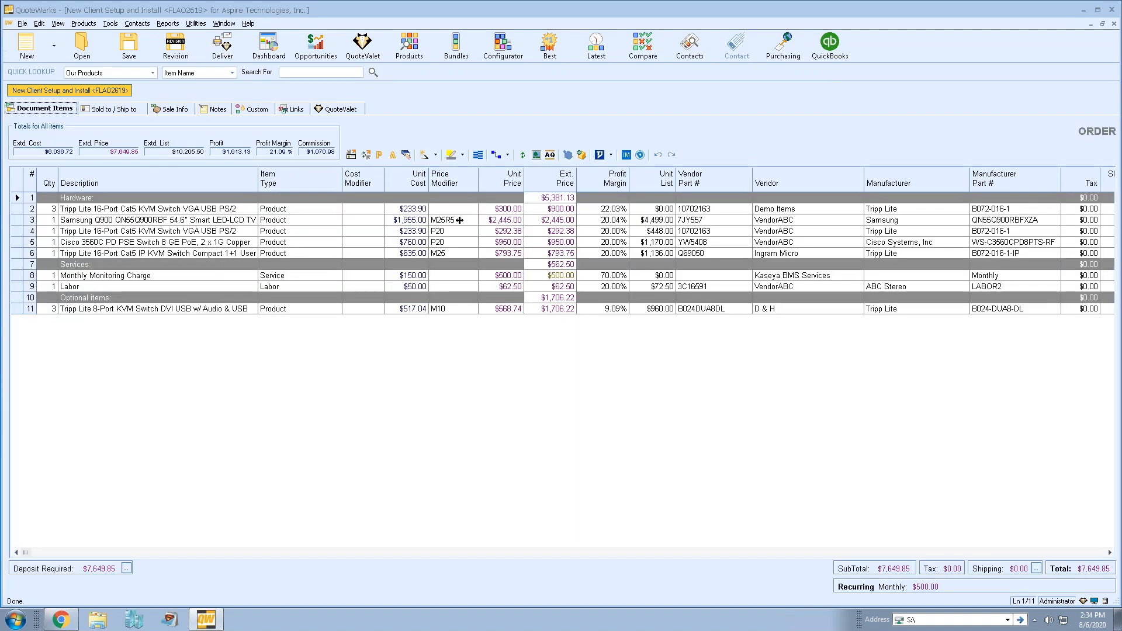
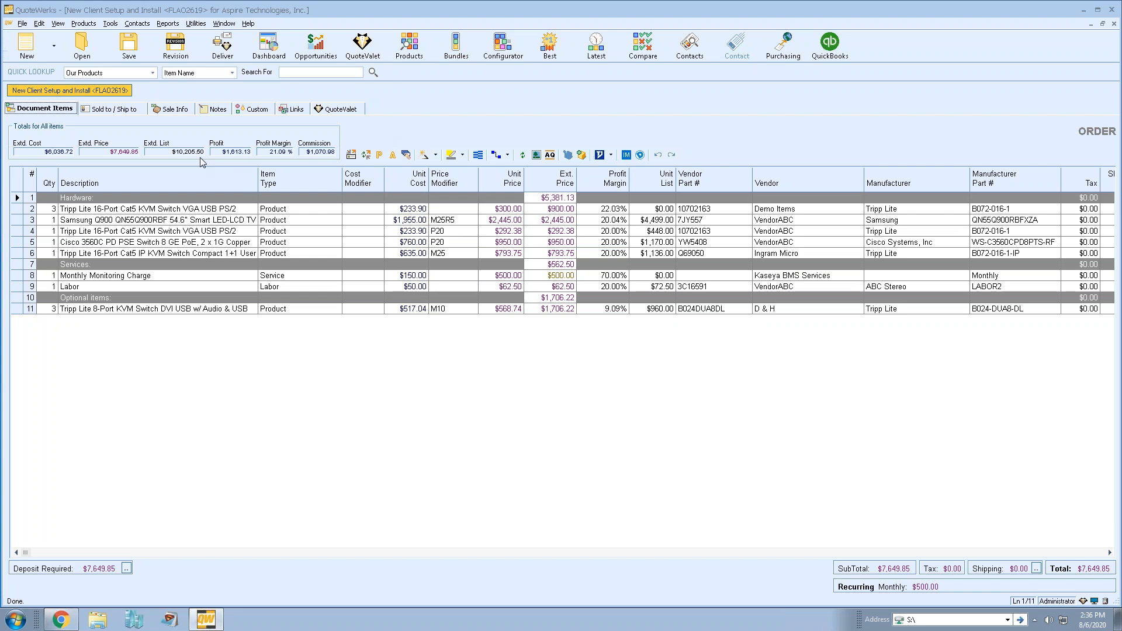
pyautogui.click(22, 23)
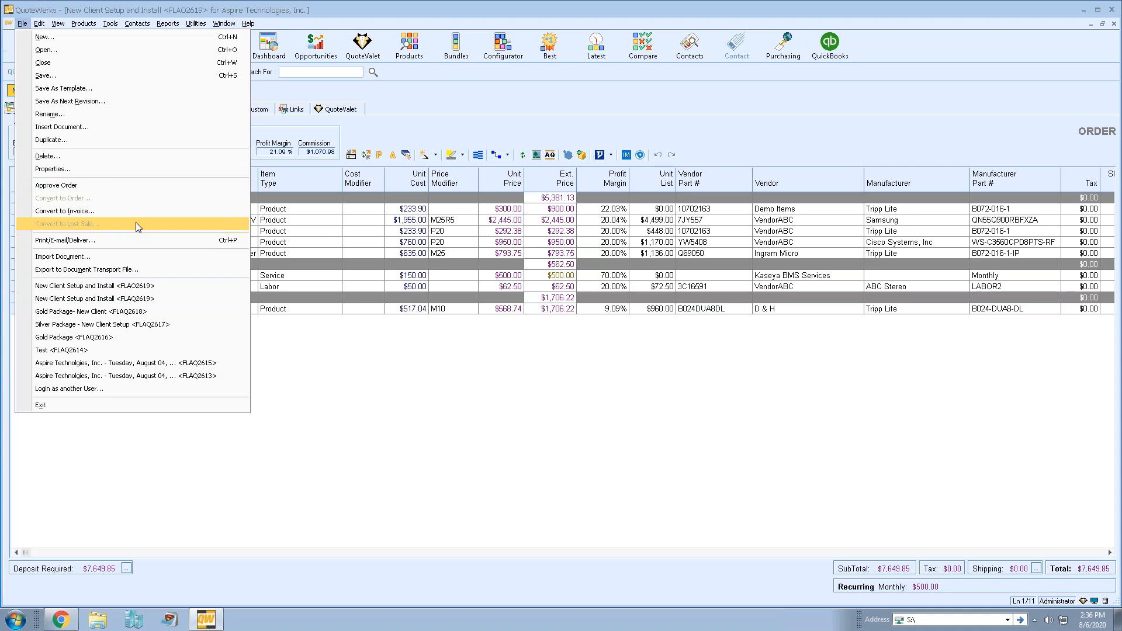
pyautogui.click(313, 127)
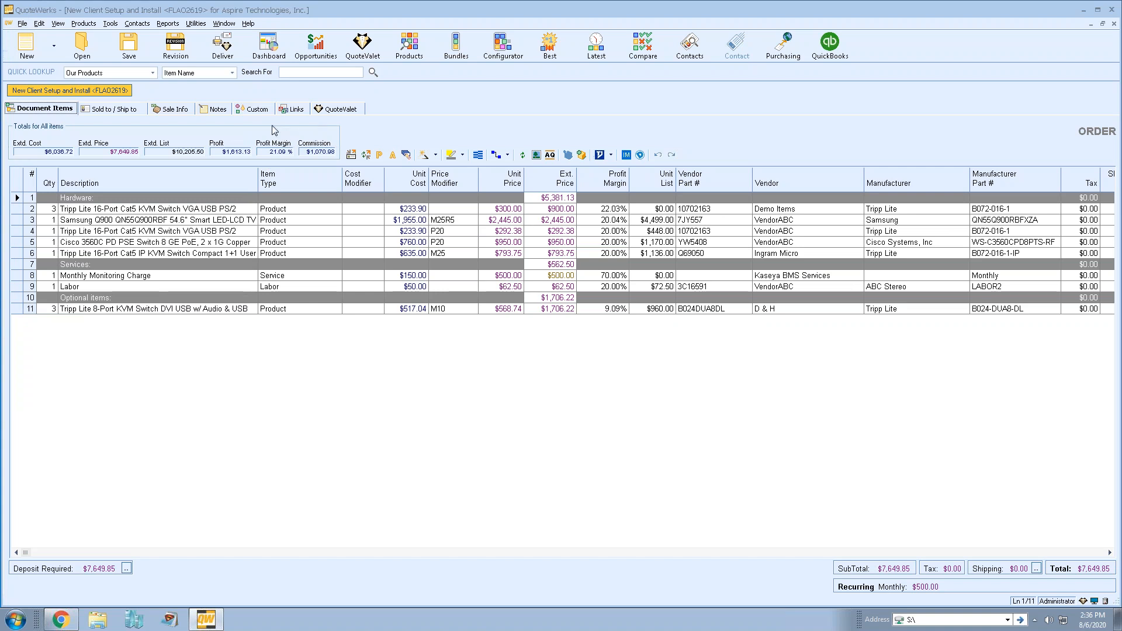
# - Open the Kaseya BMS setup within the contact manager settings and review the choices for the default 'Open' opportunity status, selecting Open
pyautogui.click(146, 23)
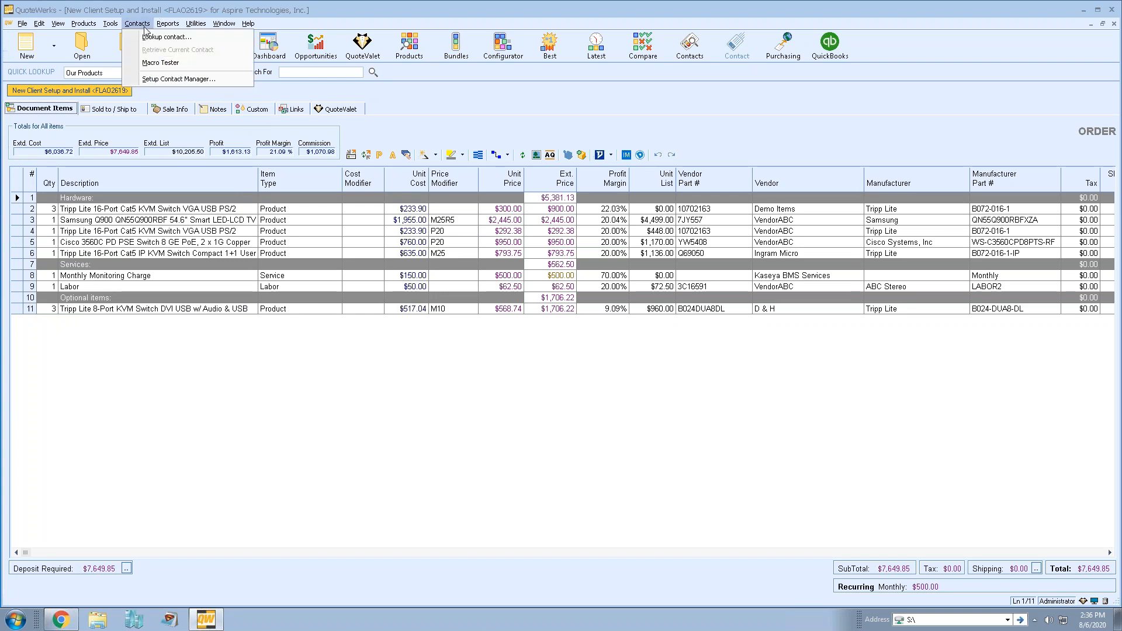
pyautogui.click(229, 80)
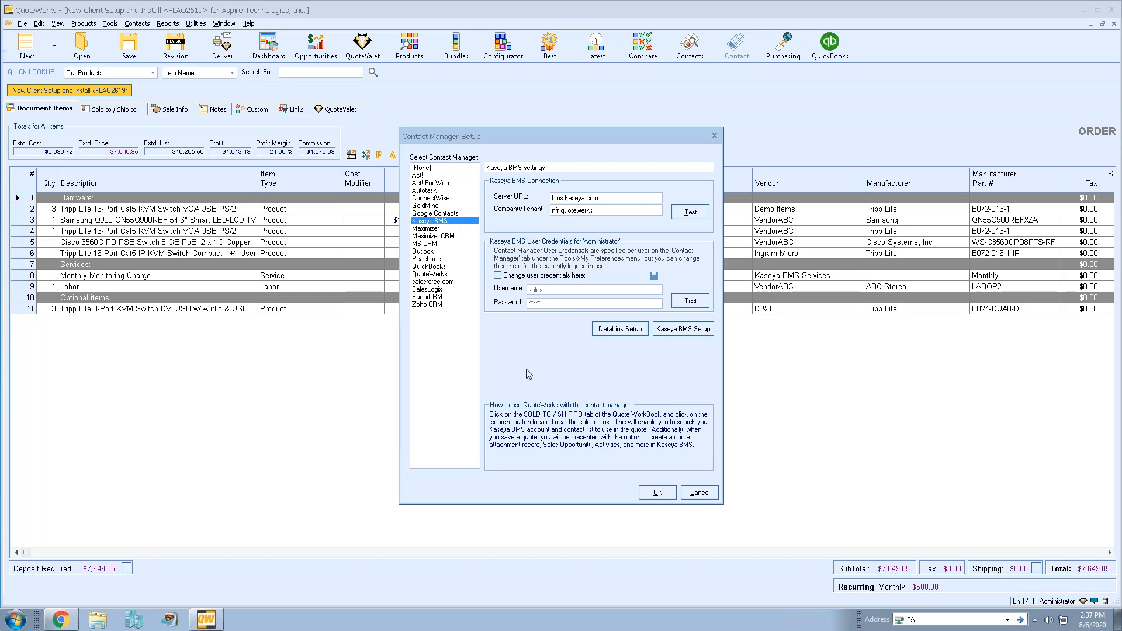
pyautogui.click(681, 330)
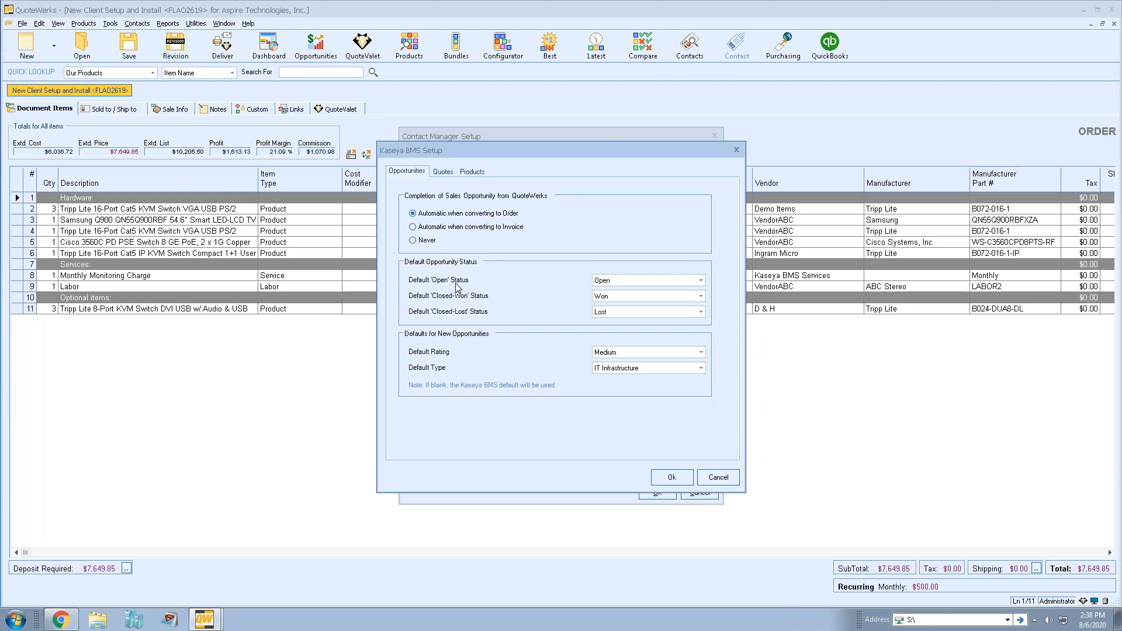
pyautogui.click(701, 281)
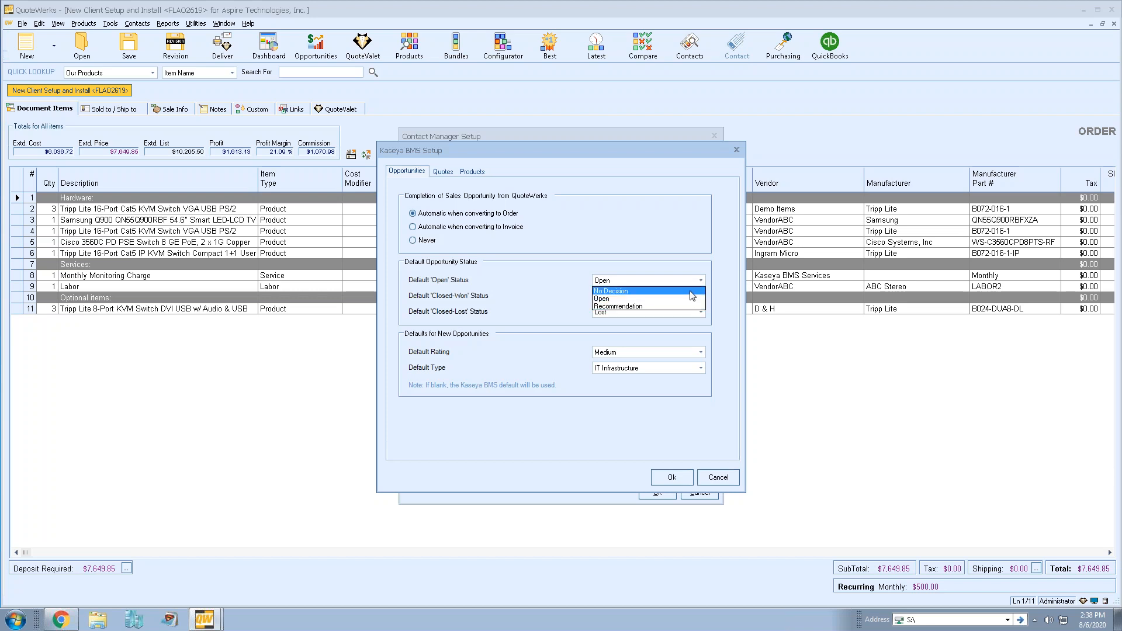
pyautogui.press('Escape')
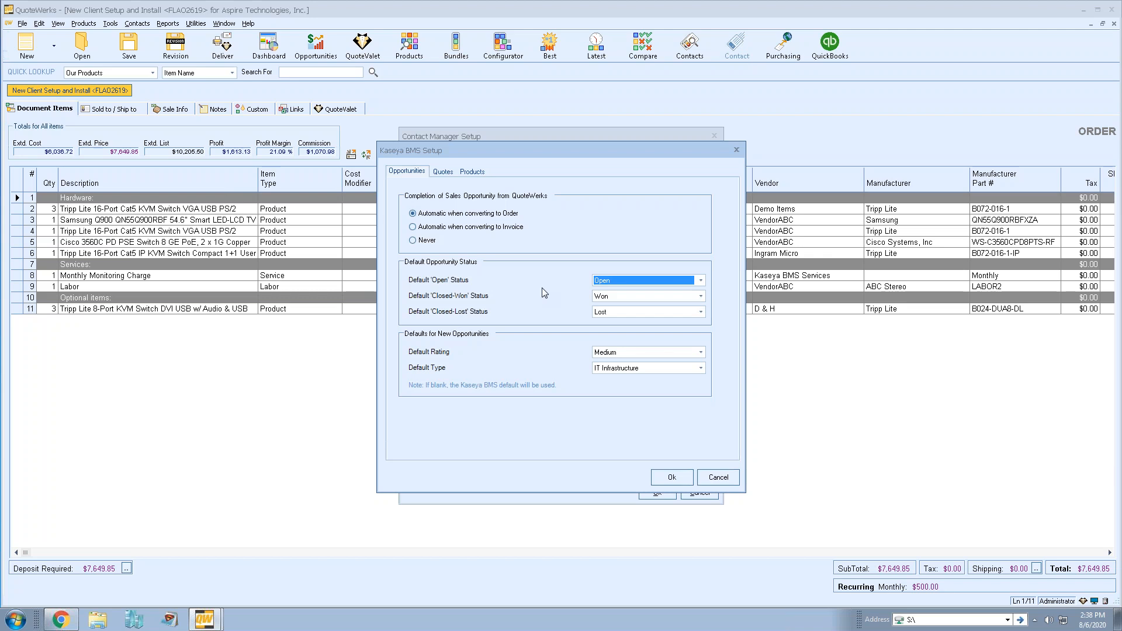
pyautogui.click(701, 281)
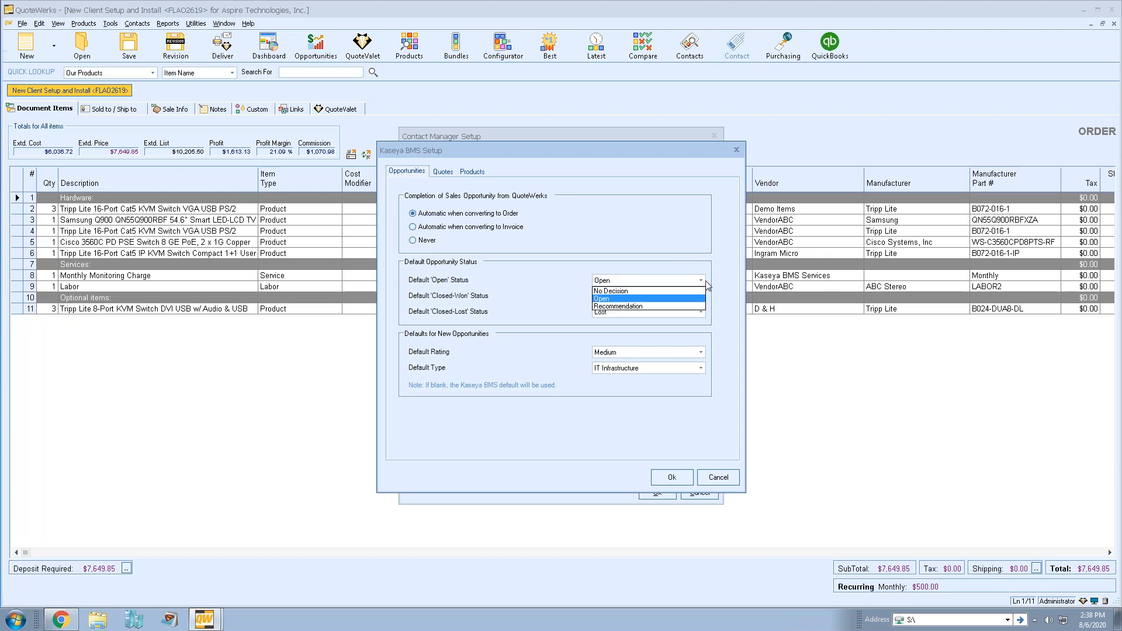
pyautogui.click(672, 299)
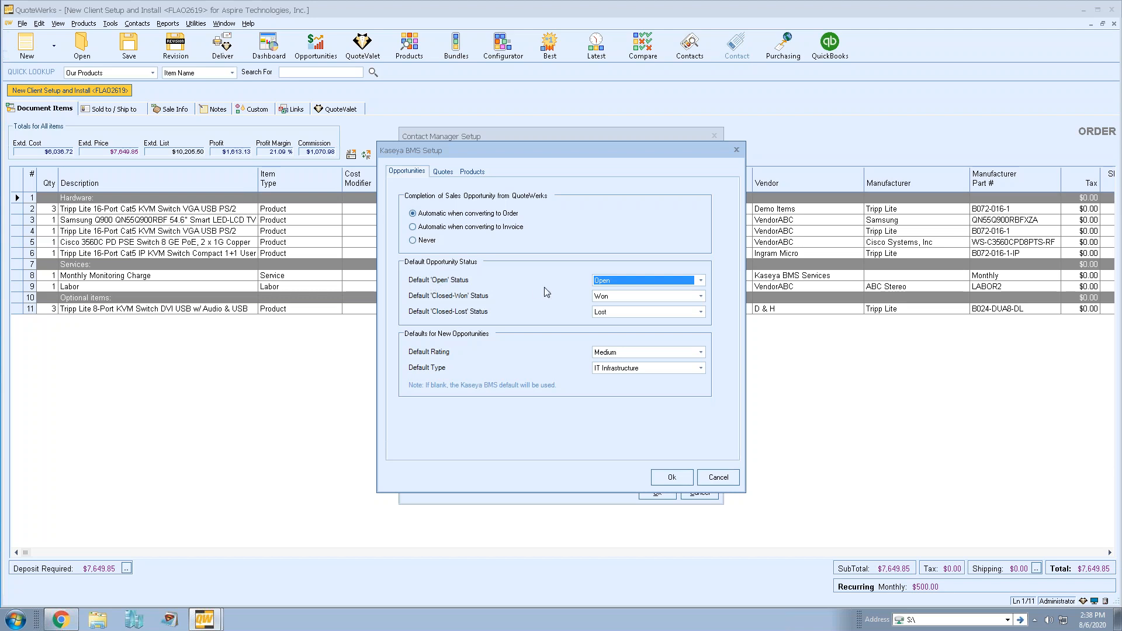
# - Review the choices for the default 'Closed-Won' and 'Closed-Lost' opportunity statuses and the default rating in the Kaseya BMS setup
pyautogui.click(701, 296)
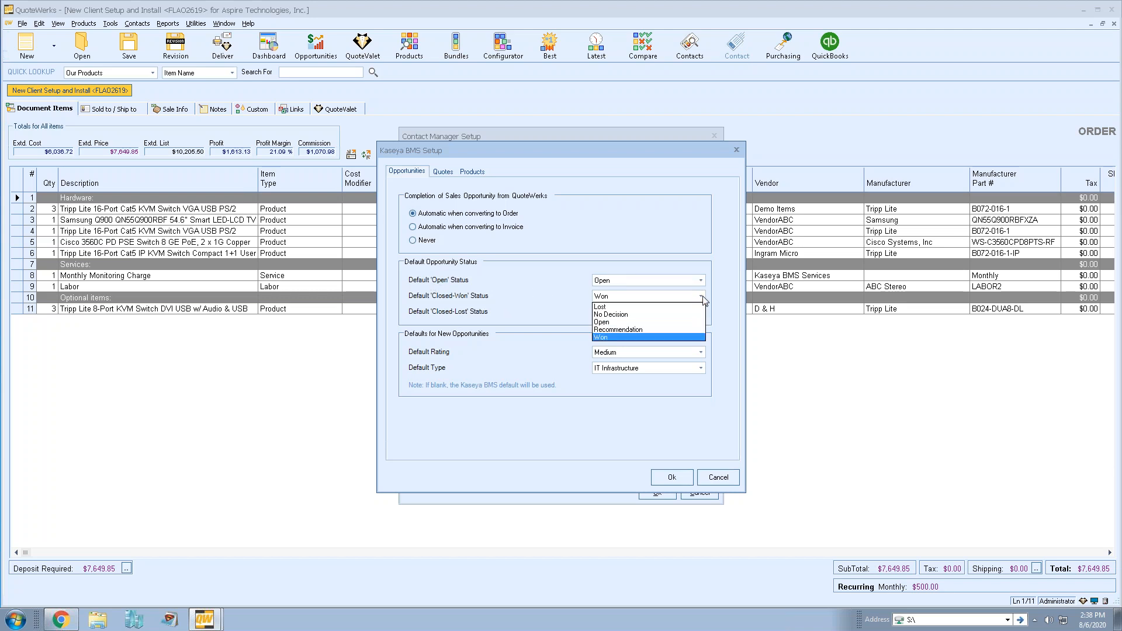
pyautogui.click(701, 296)
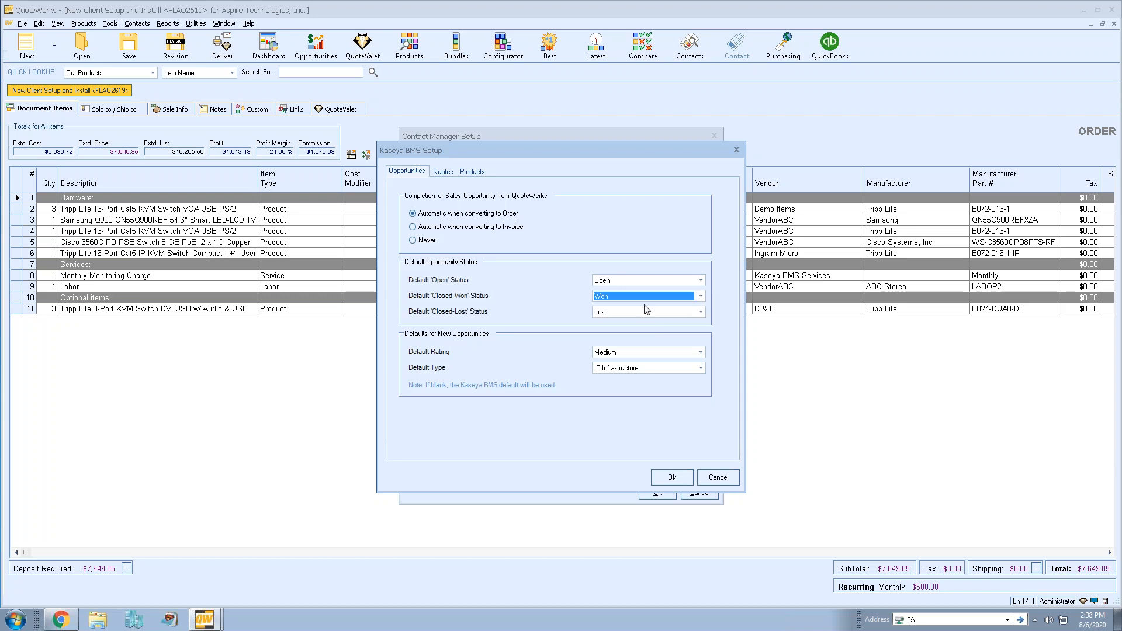
pyautogui.click(701, 312)
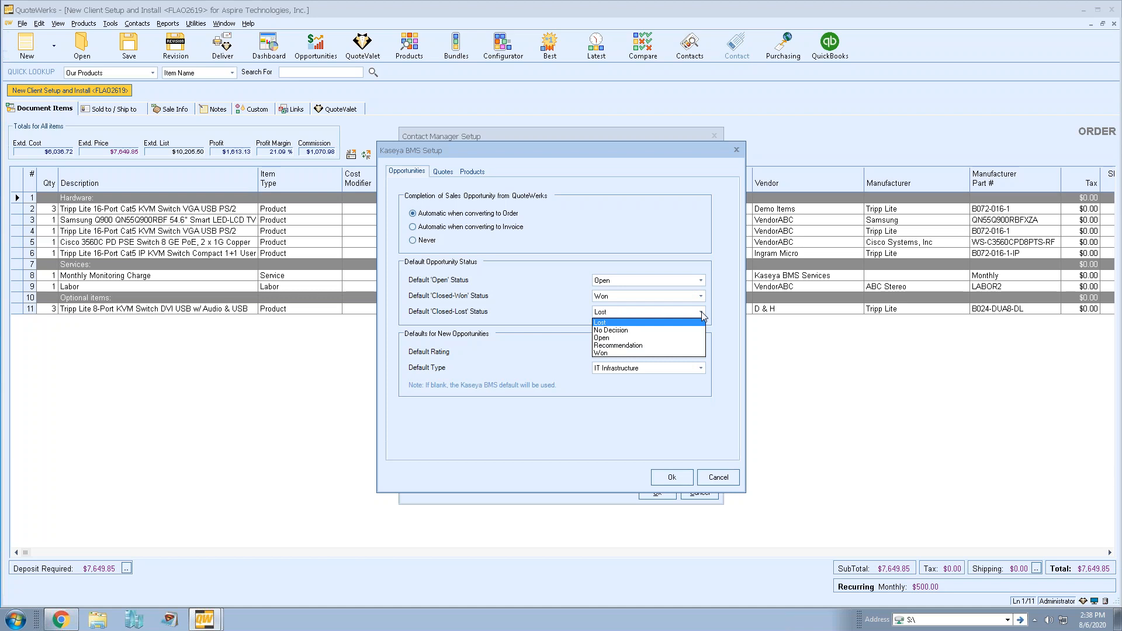
pyautogui.click(647, 322)
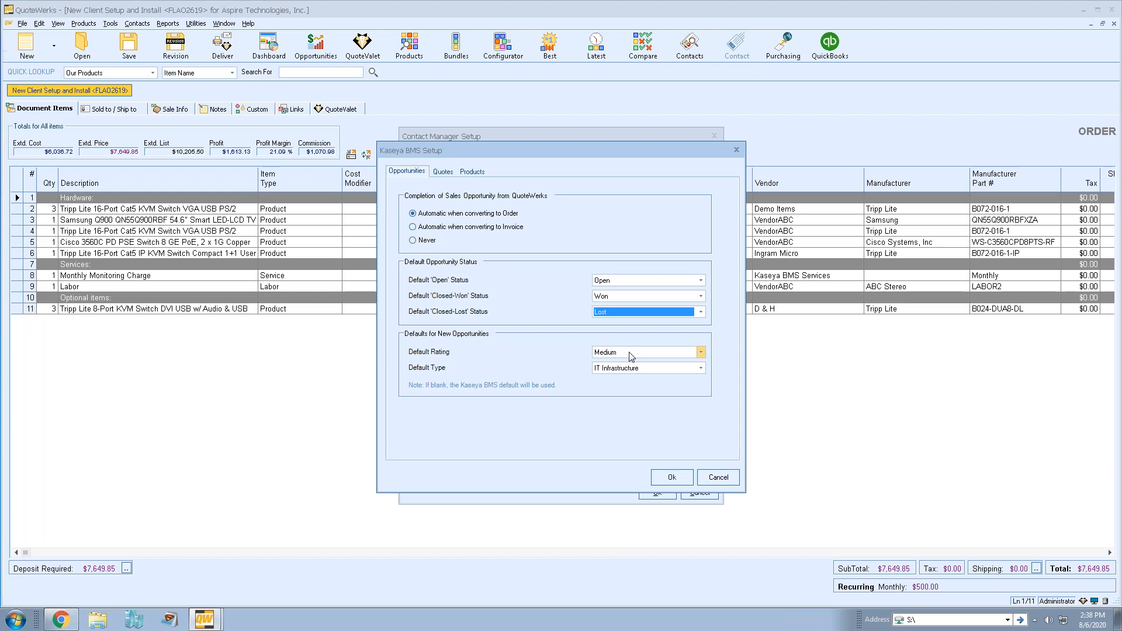
pyautogui.click(700, 352)
pyautogui.click(643, 372)
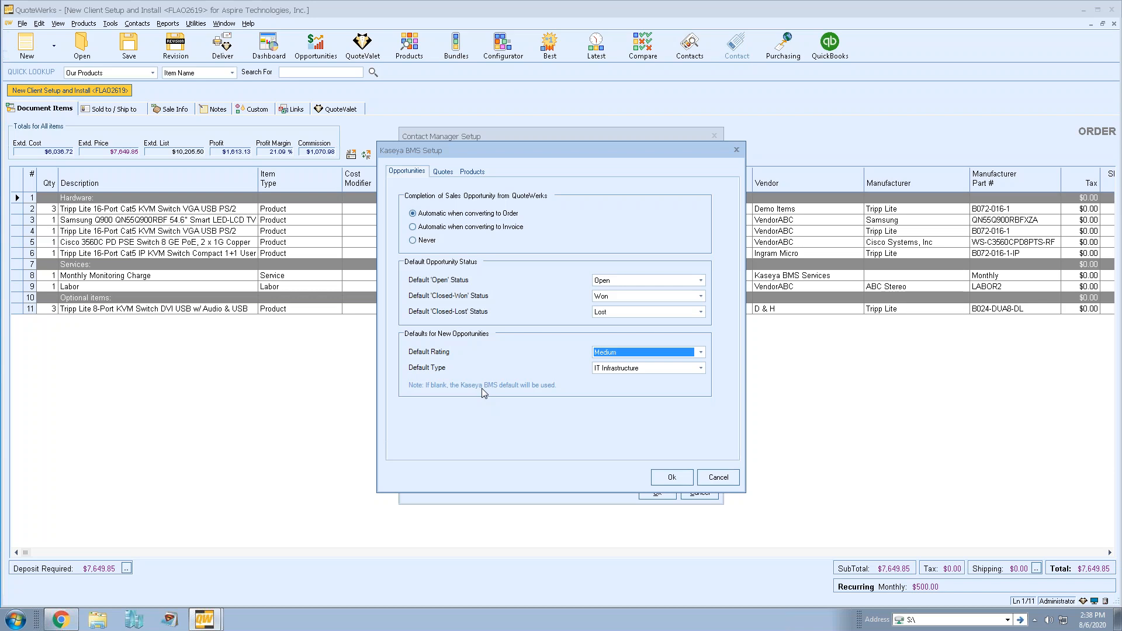
# - Show the Kaseya BMS quote settings and review the choices for the quote's 'New' status
pyautogui.click(443, 173)
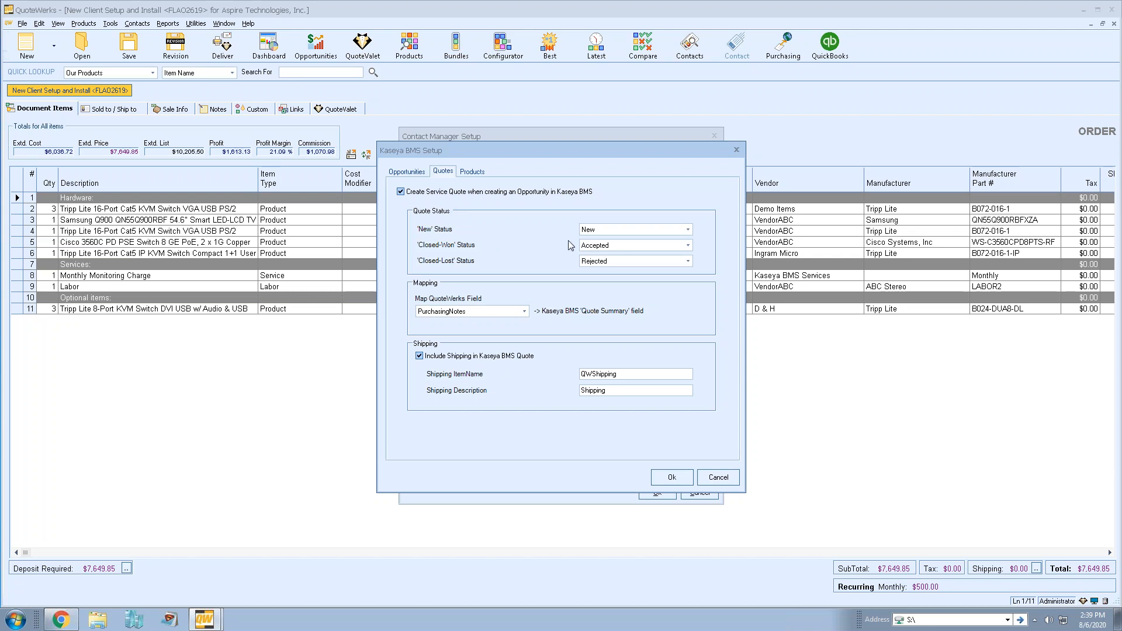
pyautogui.click(646, 230)
pyautogui.click(645, 232)
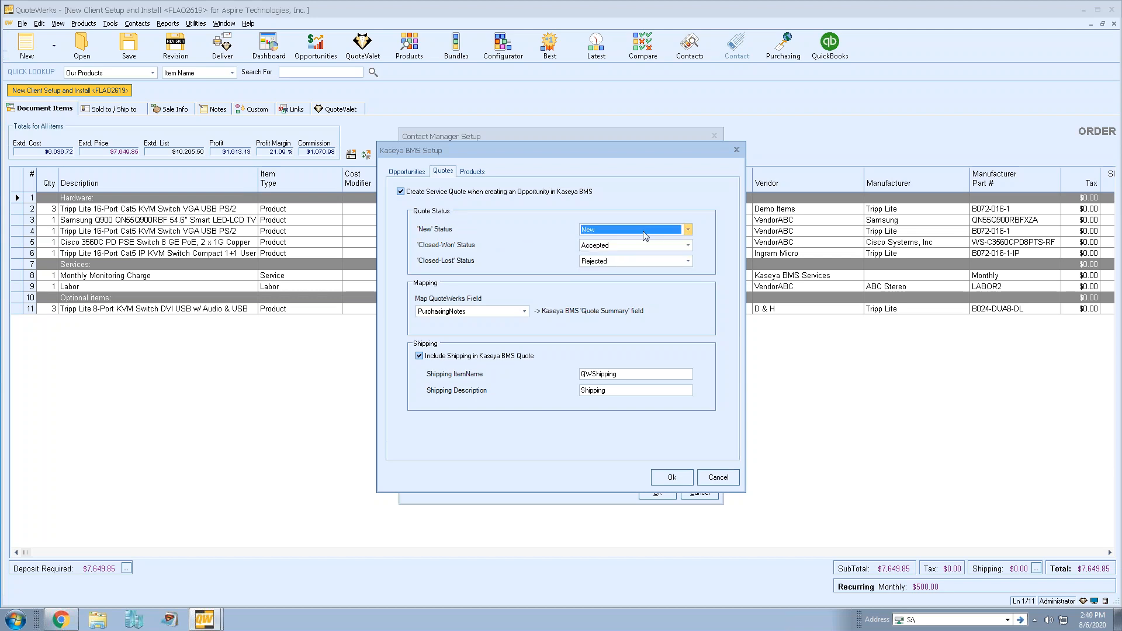
pyautogui.click(638, 233)
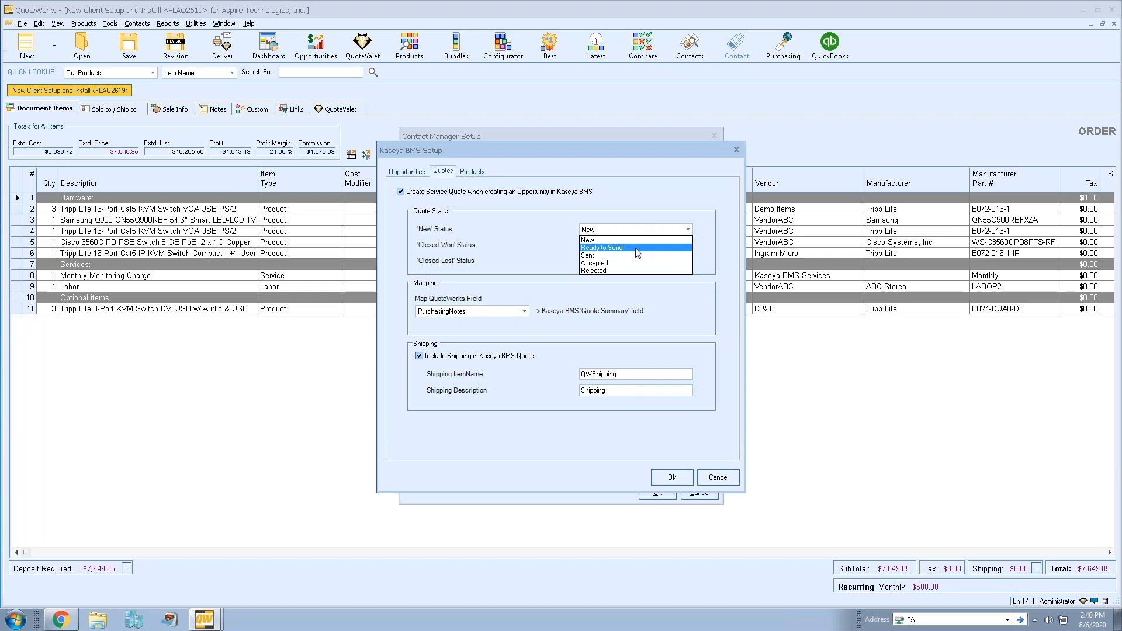
pyautogui.click(641, 215)
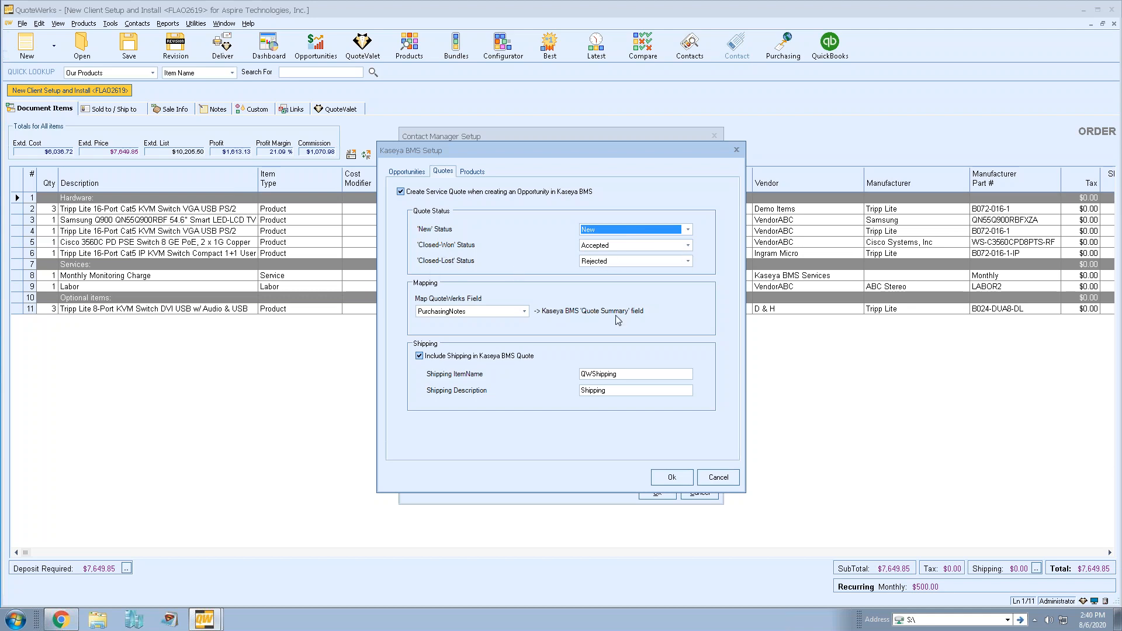
# - Review which QuoteWerks fields can map to the Kaseya BMS 'Quote Summary' field, selecting PurchasingNotes
pyautogui.click(524, 311)
pyautogui.moveTo(523, 354); pyautogui.dragTo(525, 324)
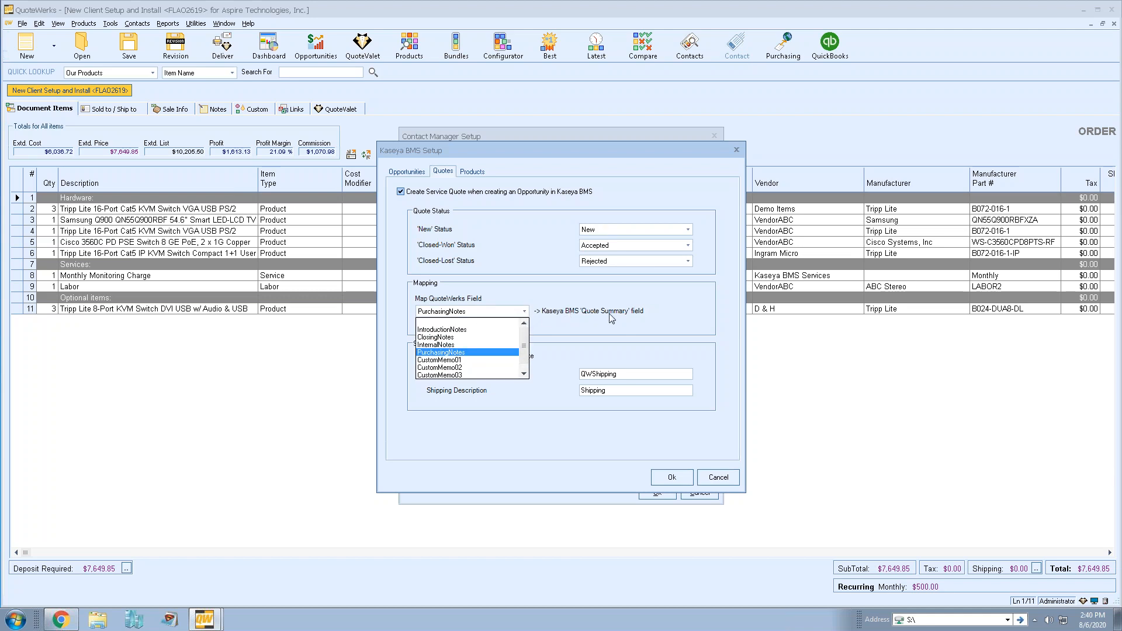
pyautogui.moveTo(525, 342)
pyautogui.mouseDown()
pyautogui.moveTo(527, 363)
pyautogui.moveTo(532, 328)
pyautogui.mouseUp()
pyautogui.click(548, 340)
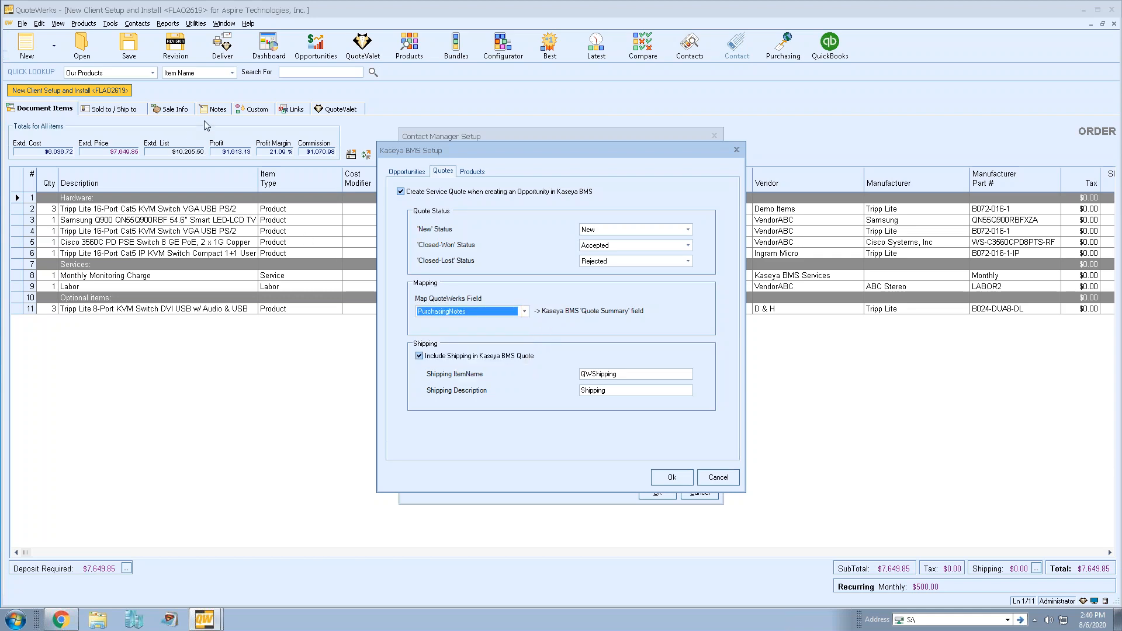
pyautogui.click(524, 311)
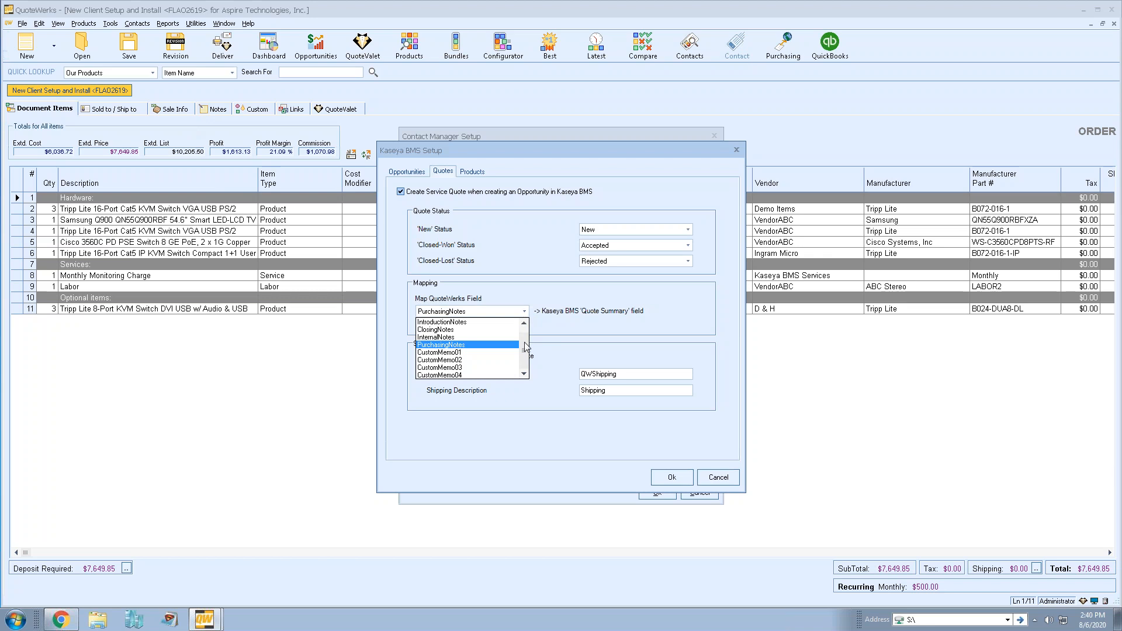
pyautogui.scroll(1, 524, 358)
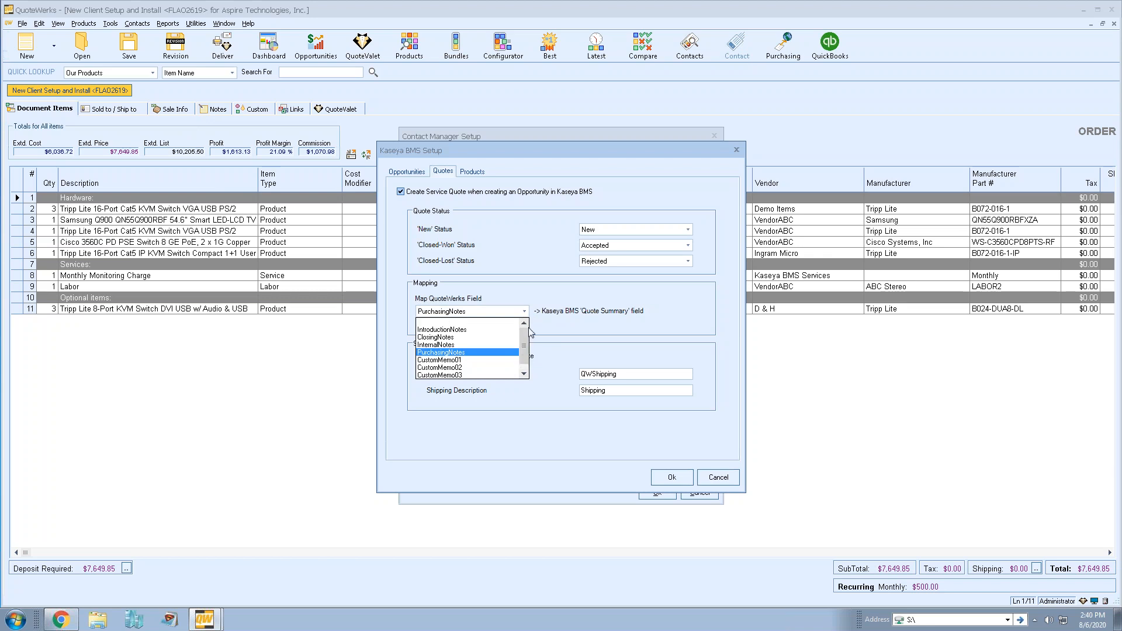
pyautogui.click(498, 353)
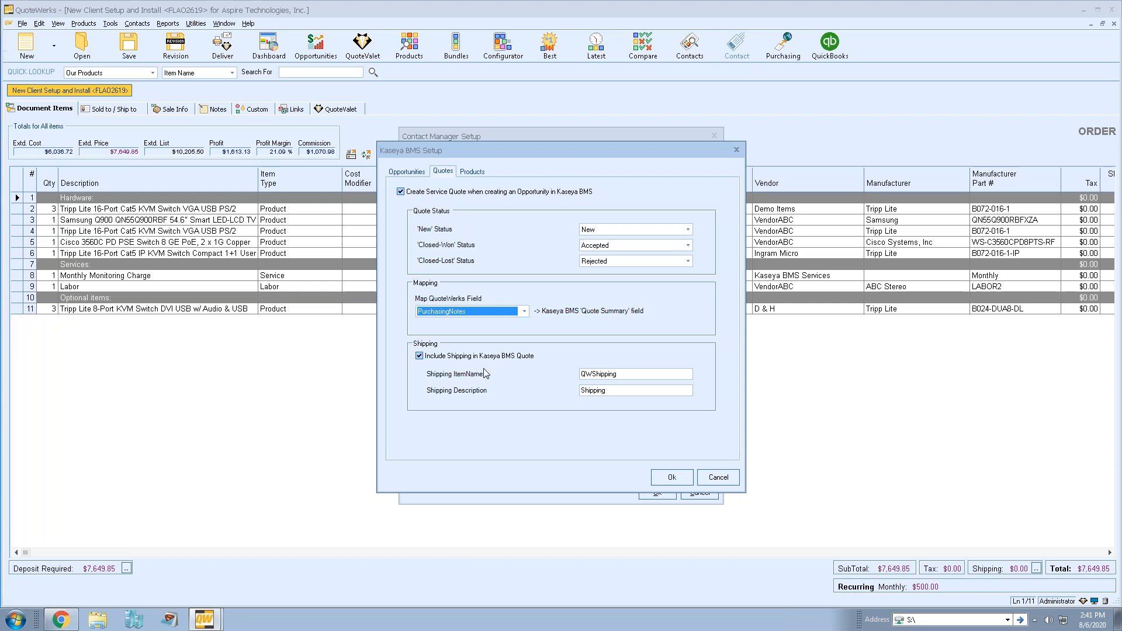
# - Toggle the inclusion of shipping in the Kaseya BMS quote off and on again, and check the shipping item name and description
pyautogui.click(419, 357)
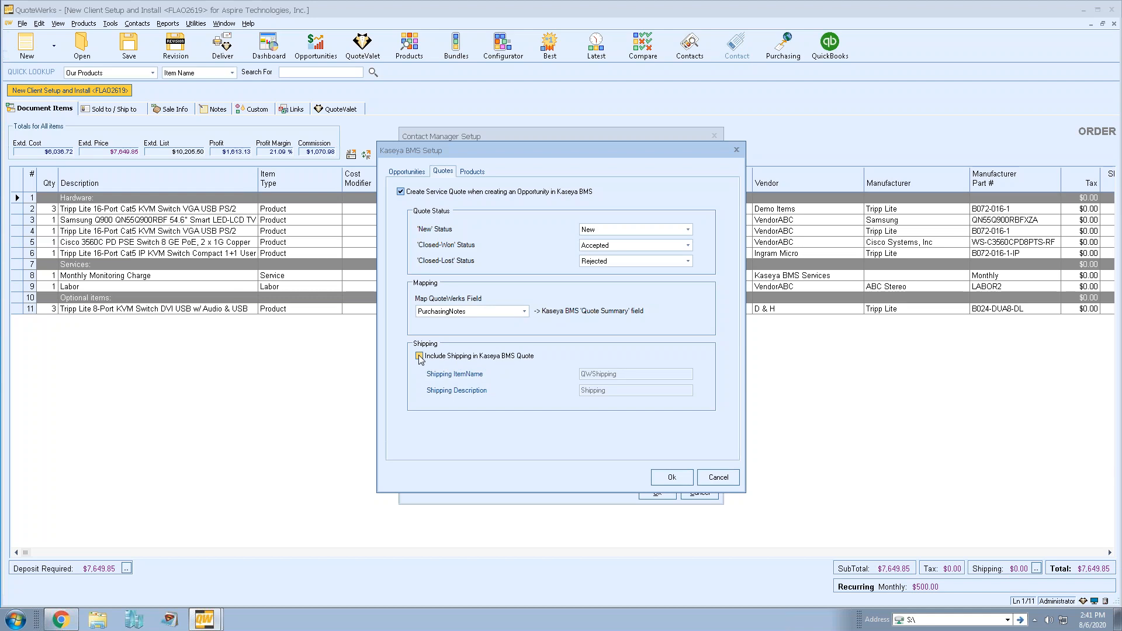
pyautogui.click(419, 357)
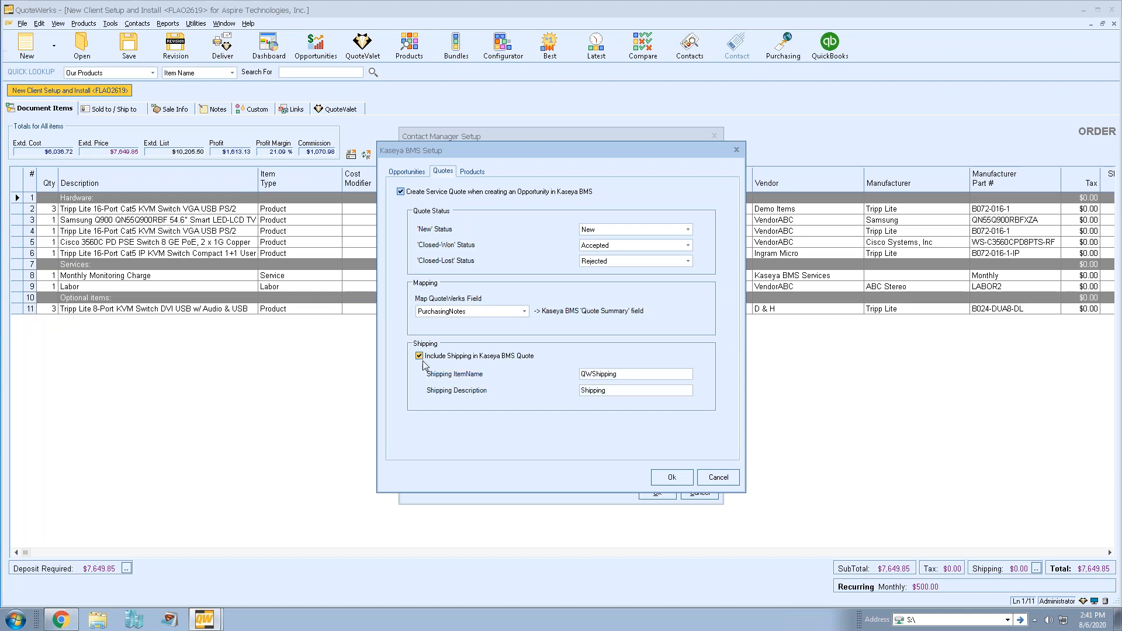
pyautogui.moveTo(618, 375); pyautogui.dragTo(570, 378)
pyautogui.click(594, 374)
pyautogui.moveTo(621, 374); pyautogui.dragTo(528, 373)
pyautogui.moveTo(607, 390); pyautogui.dragTo(516, 392)
# - Review the general product settings including the default warehouse, and examine the item type mapping without changing it
pyautogui.click(472, 171)
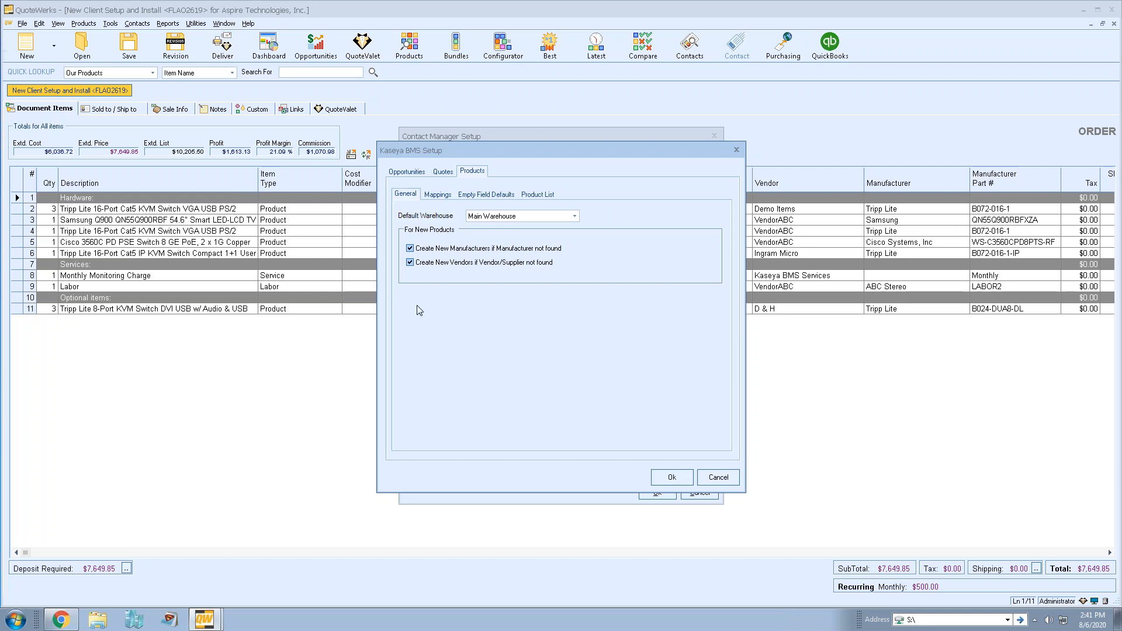
pyautogui.doubleClick(576, 217)
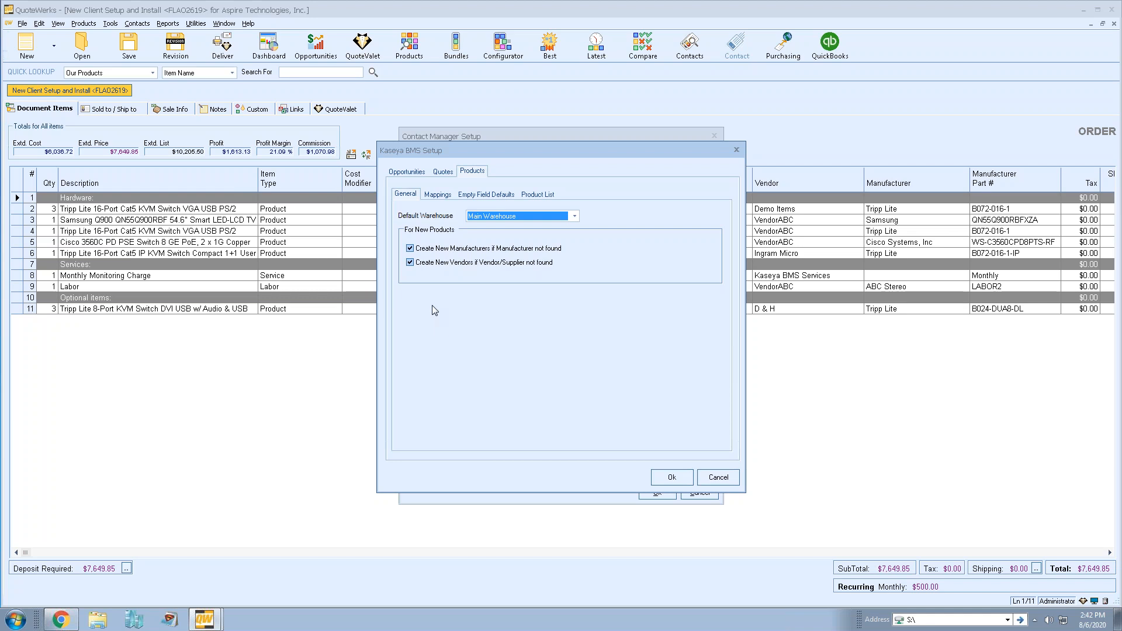
pyautogui.click(438, 194)
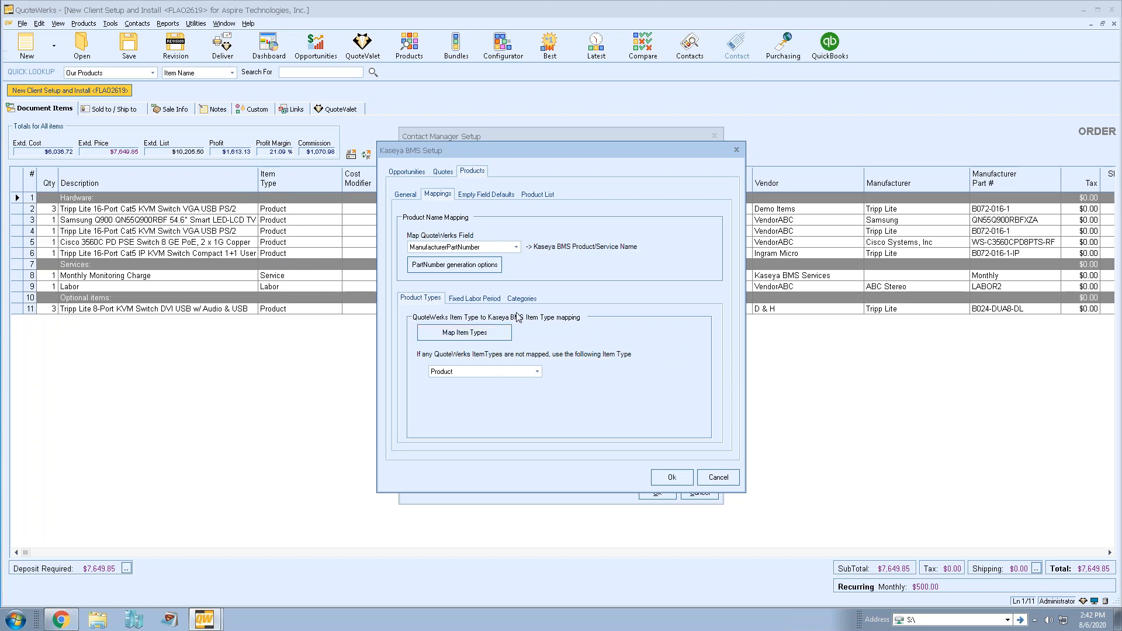
pyautogui.click(498, 334)
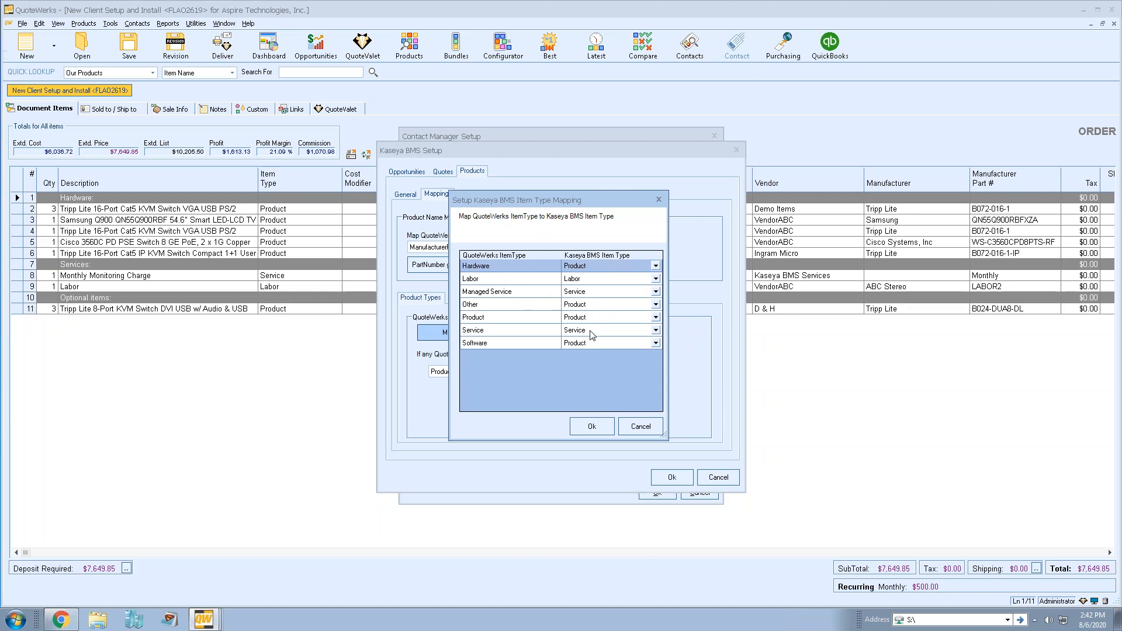
pyautogui.click(640, 426)
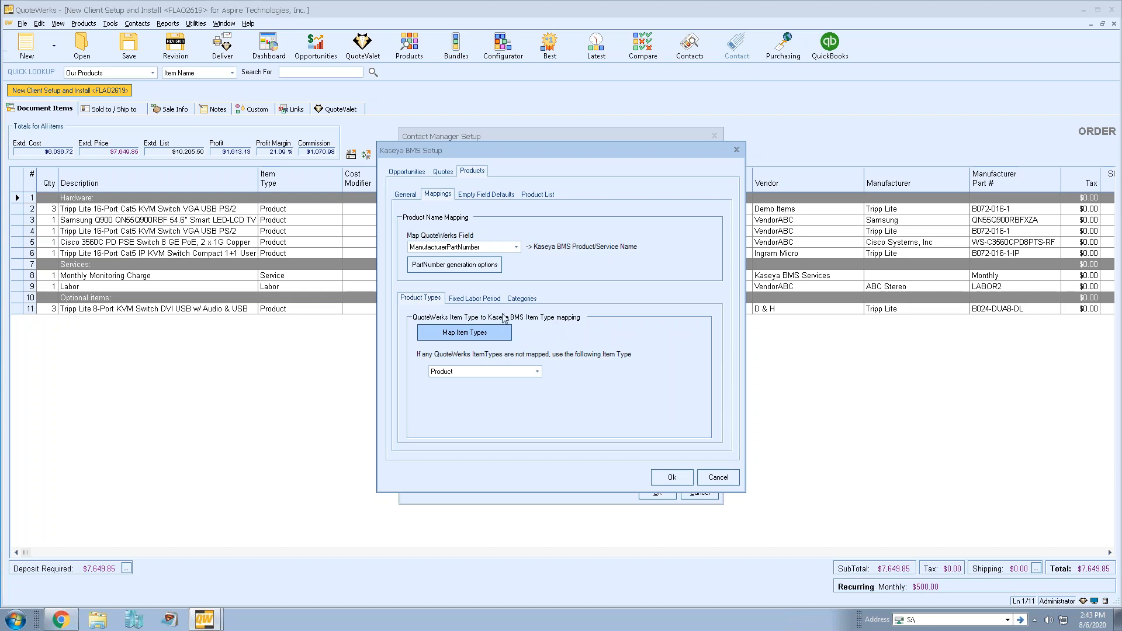
# - Examine the fixed labor period and category mappings without changing them, and return to the product type mapping options
pyautogui.click(466, 300)
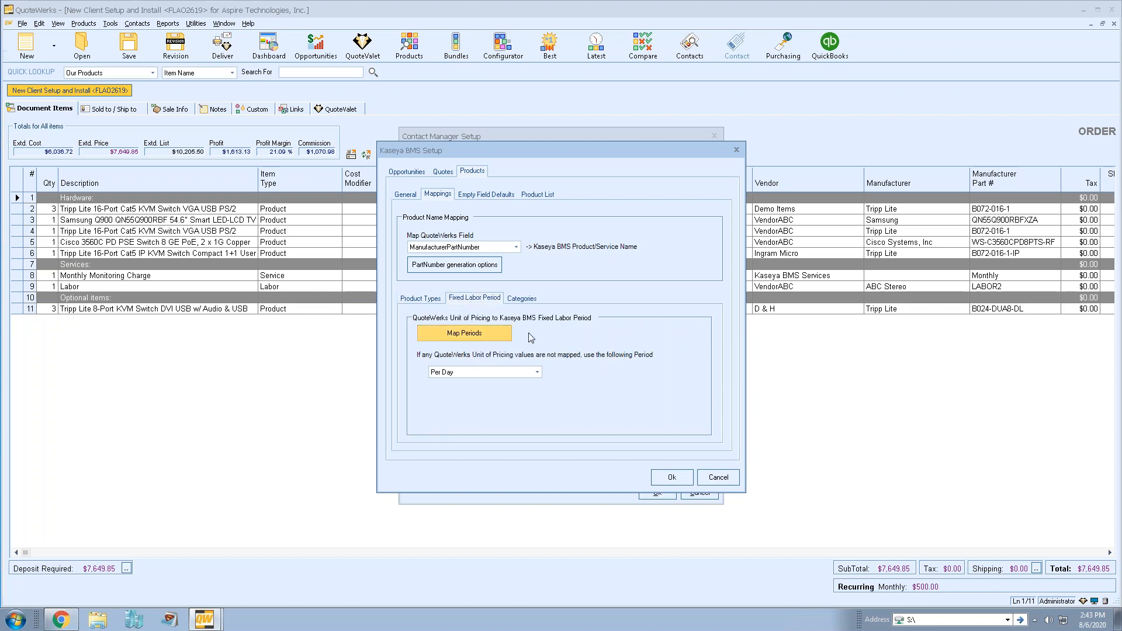
pyautogui.click(466, 335)
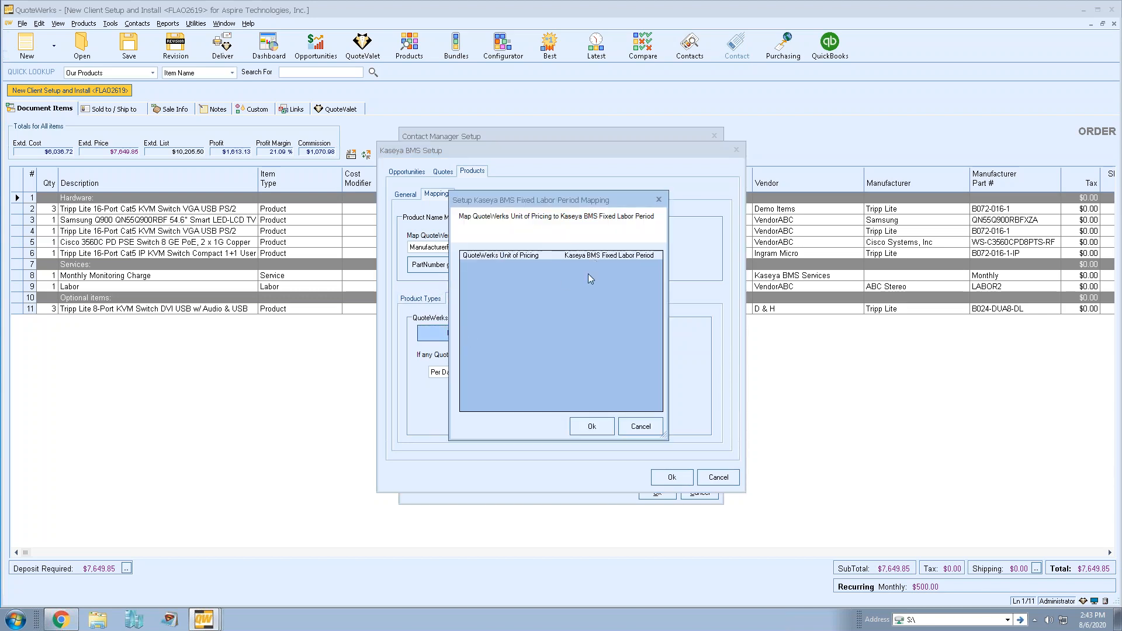
pyautogui.click(643, 426)
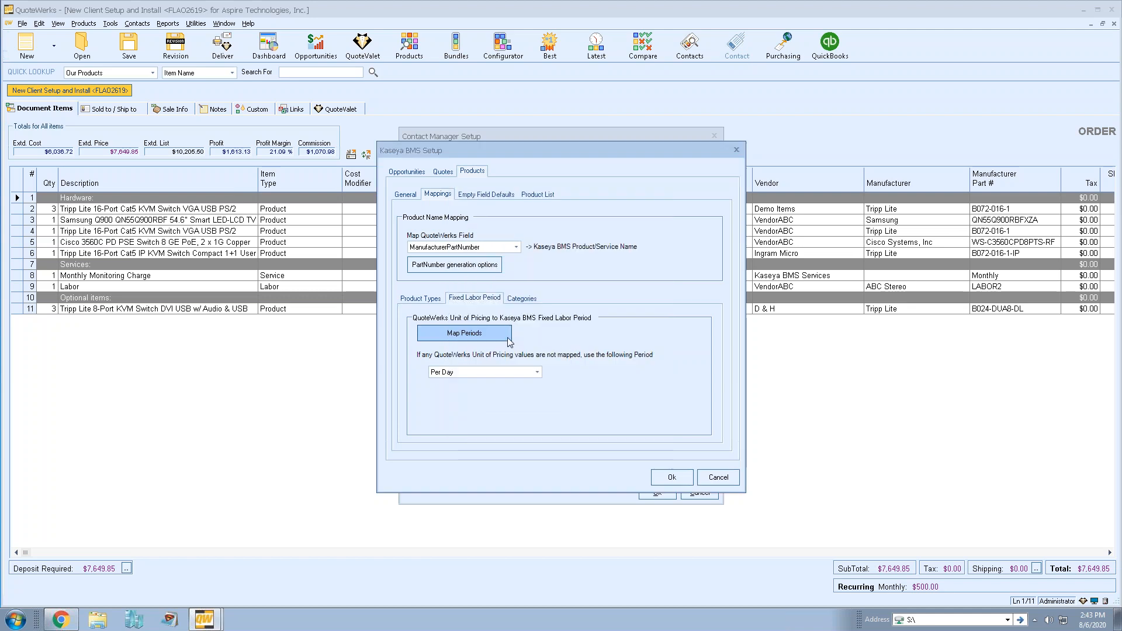
pyautogui.click(526, 299)
pyautogui.click(488, 334)
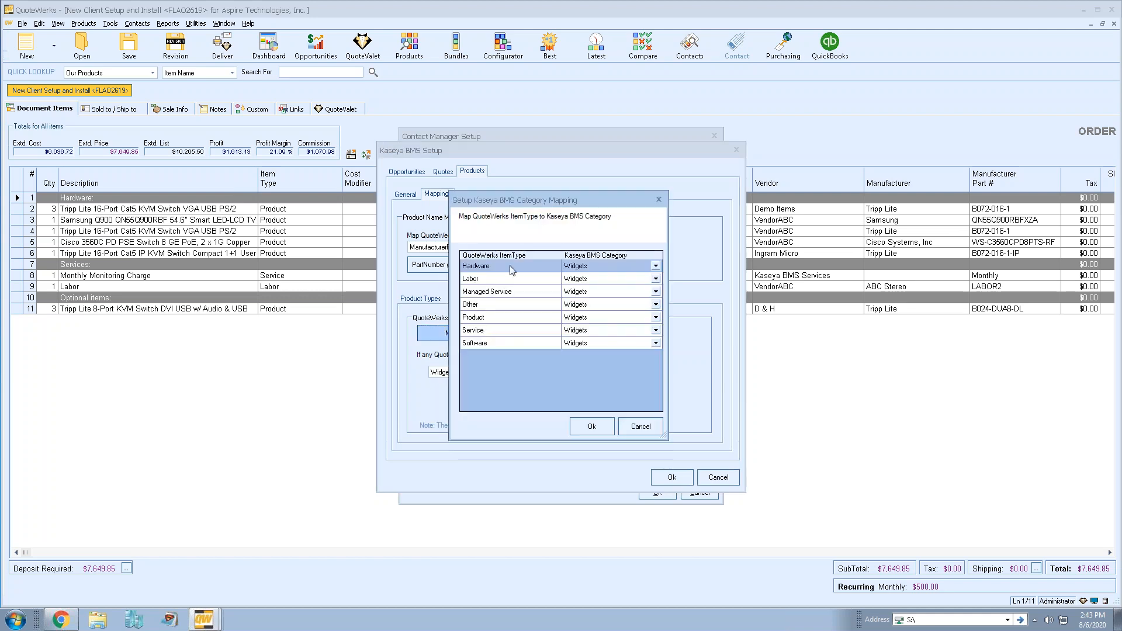
pyautogui.click(637, 427)
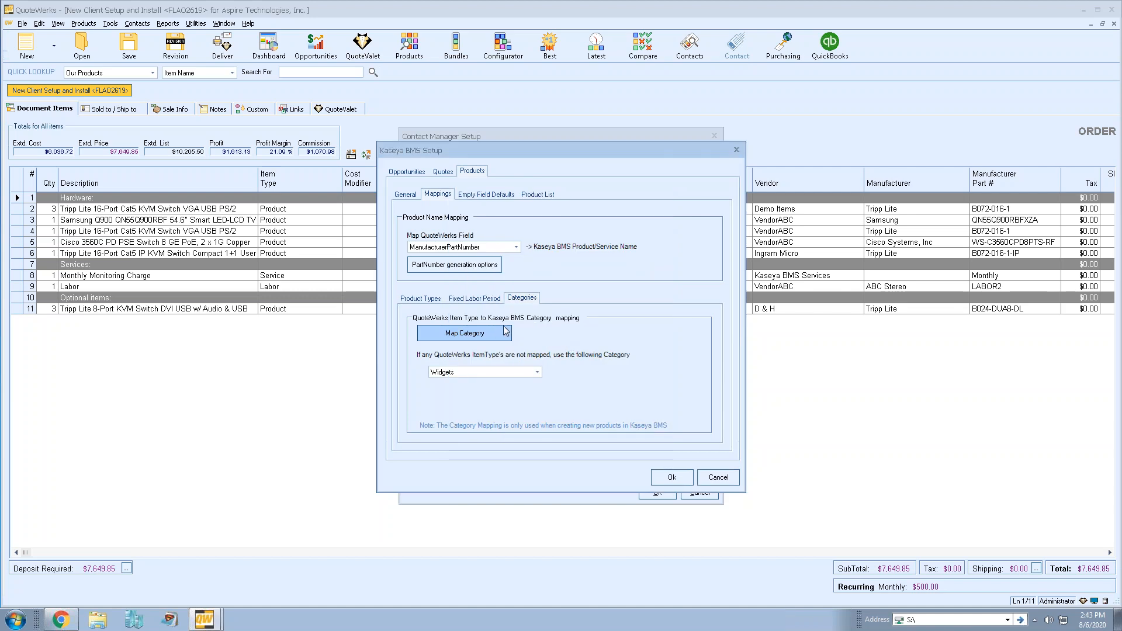
pyautogui.click(421, 298)
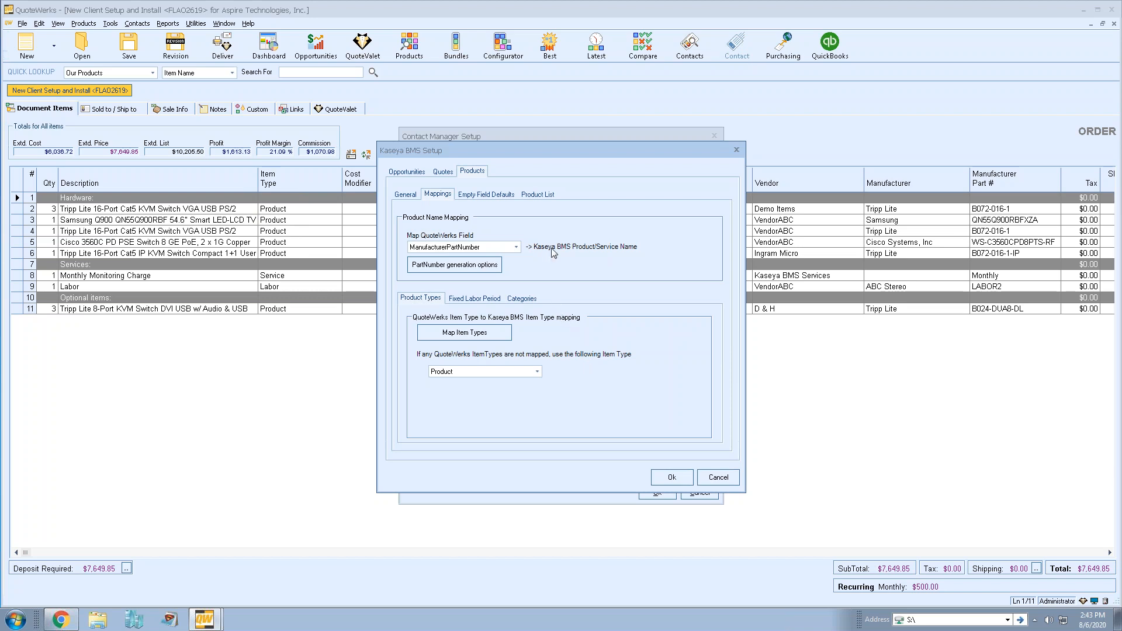
# - Review the empty field defaults for products, checking the default product, discount and charge line IDs
pyautogui.click(486, 194)
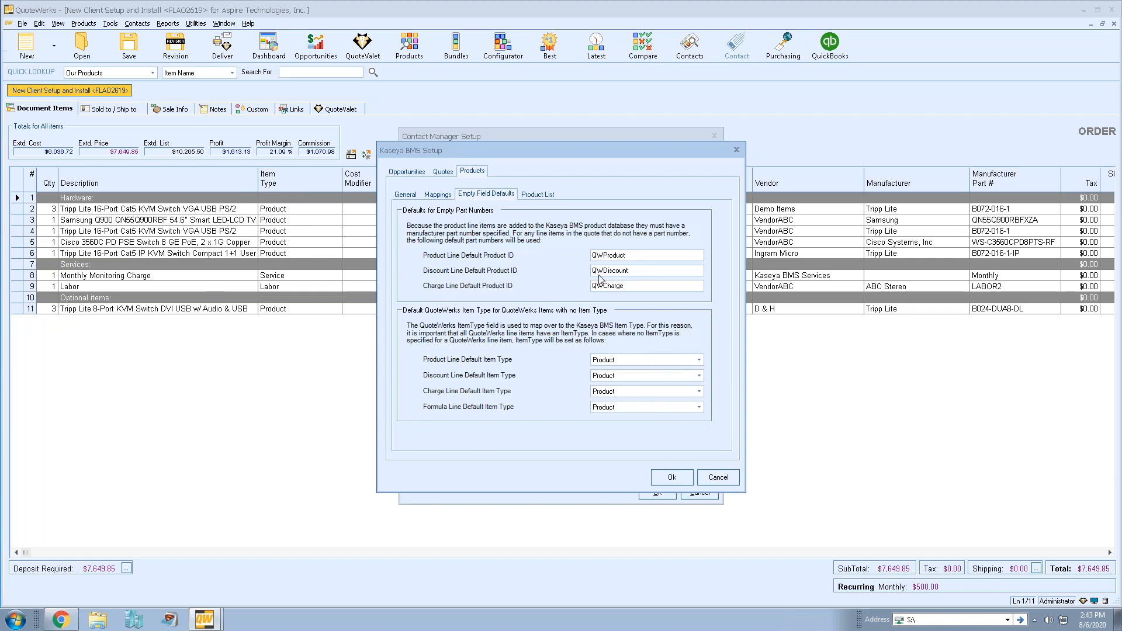
pyautogui.moveTo(640, 255); pyautogui.dragTo(537, 251)
pyautogui.moveTo(641, 271); pyautogui.dragTo(590, 286)
pyautogui.click(631, 285)
# - Review the product list's item type, pricing level and default recurring billing cycle choices, and close the Kaseya BMS setup without saving
pyautogui.click(539, 194)
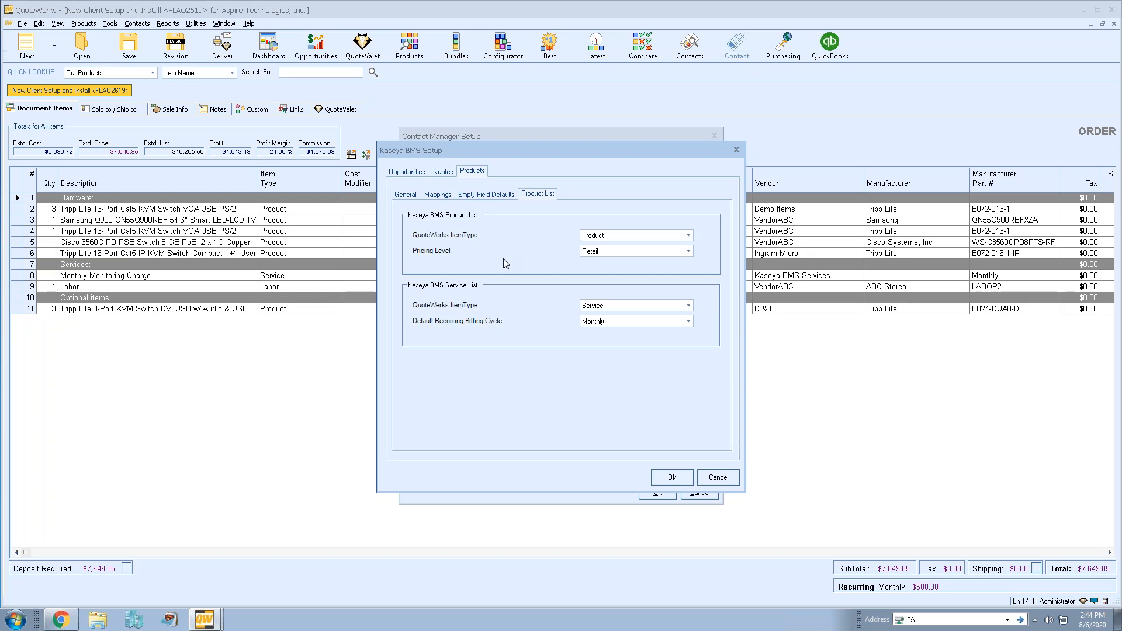
pyautogui.click(635, 236)
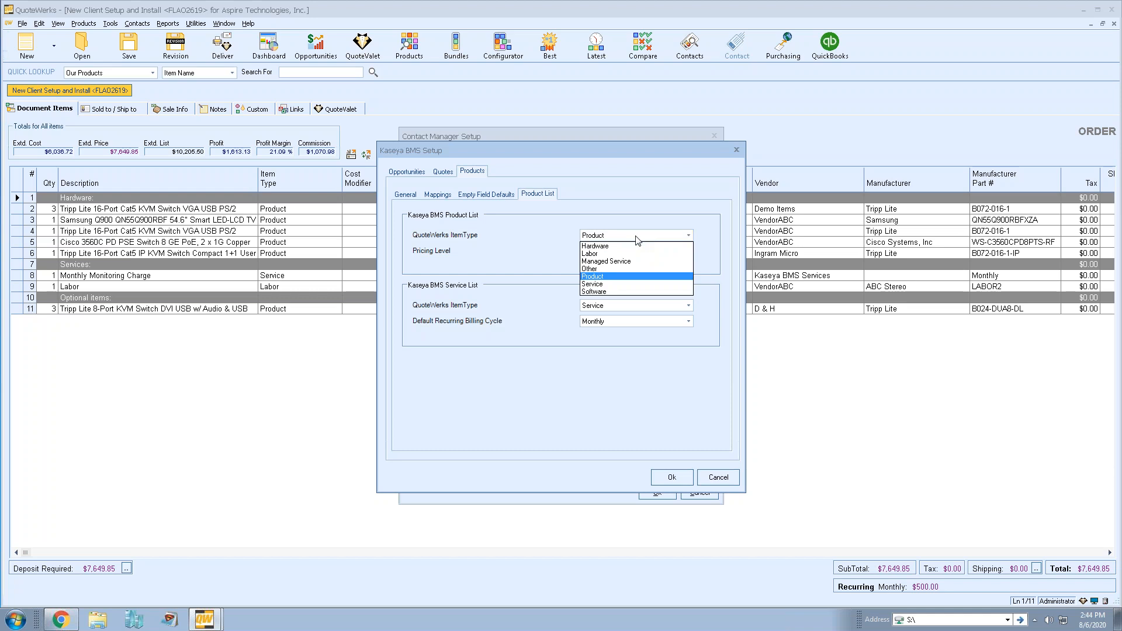
pyautogui.click(637, 239)
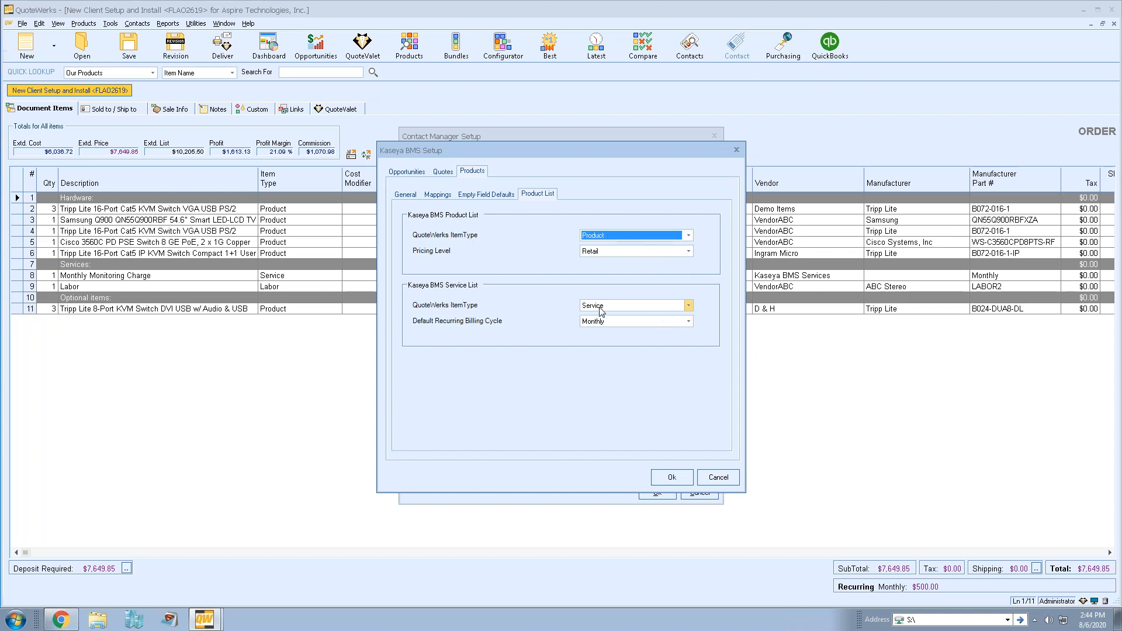
pyautogui.click(612, 252)
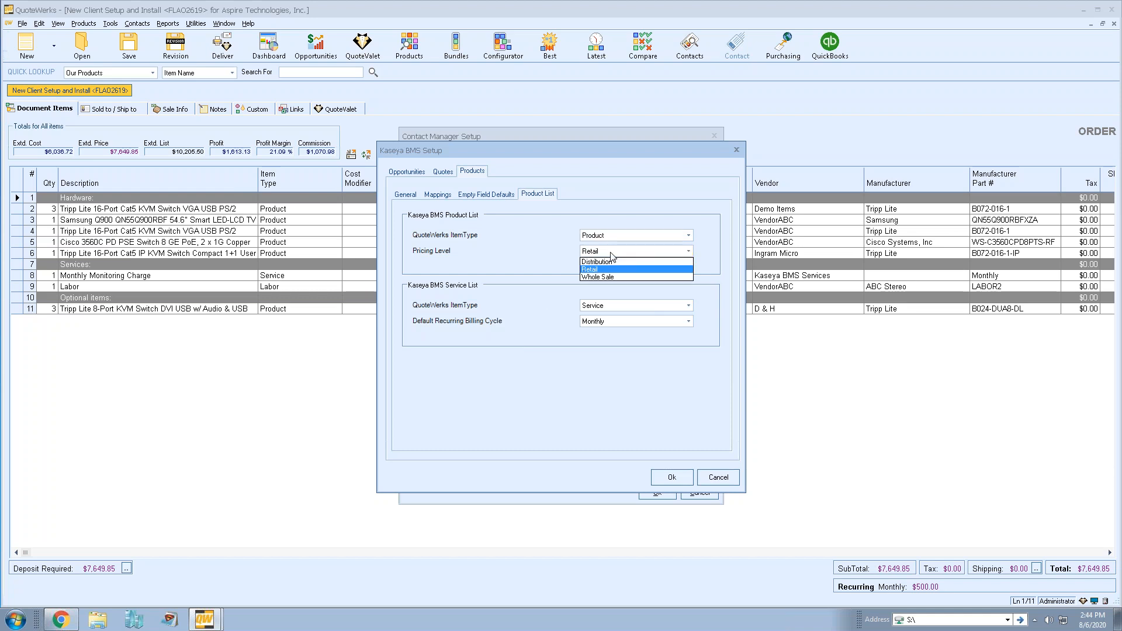
pyautogui.click(612, 256)
pyautogui.click(608, 323)
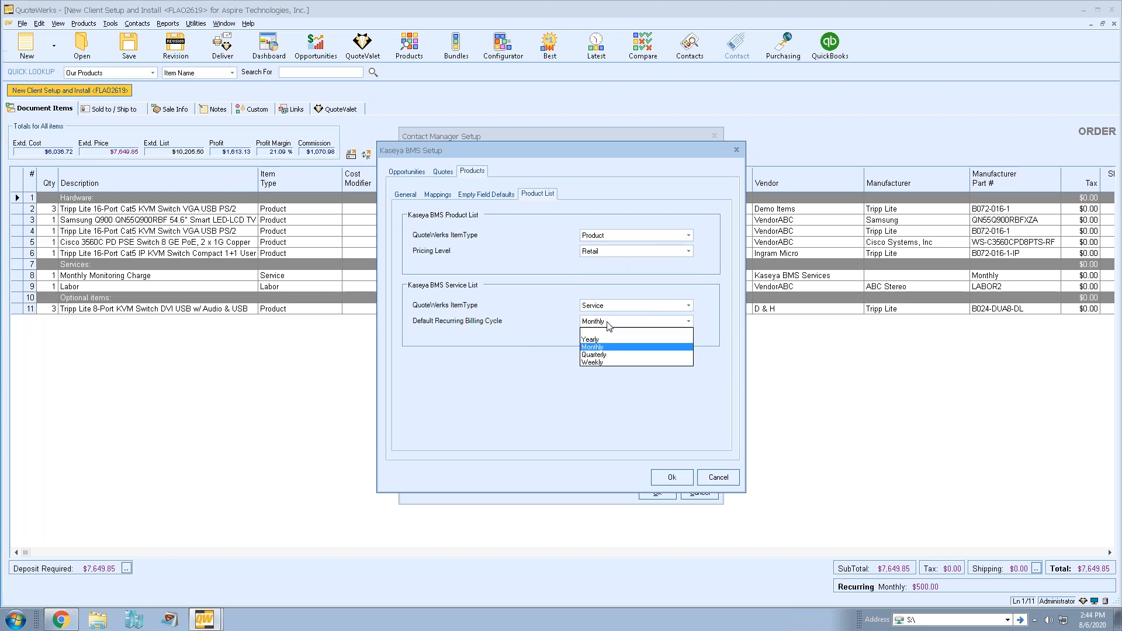
pyautogui.click(609, 323)
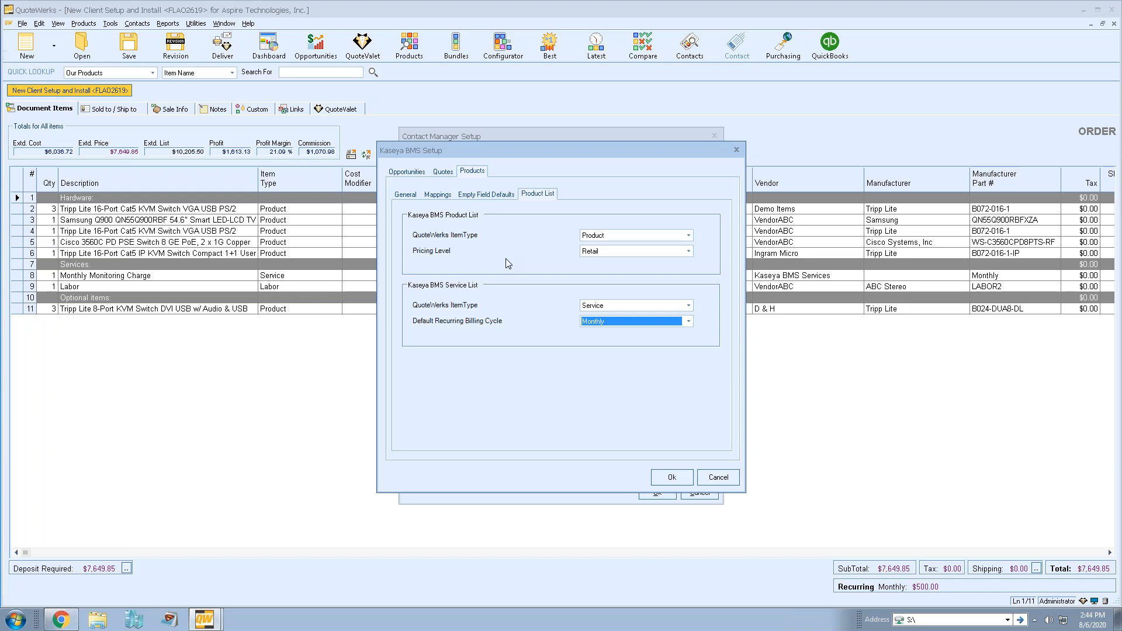
pyautogui.click(406, 171)
pyautogui.click(718, 477)
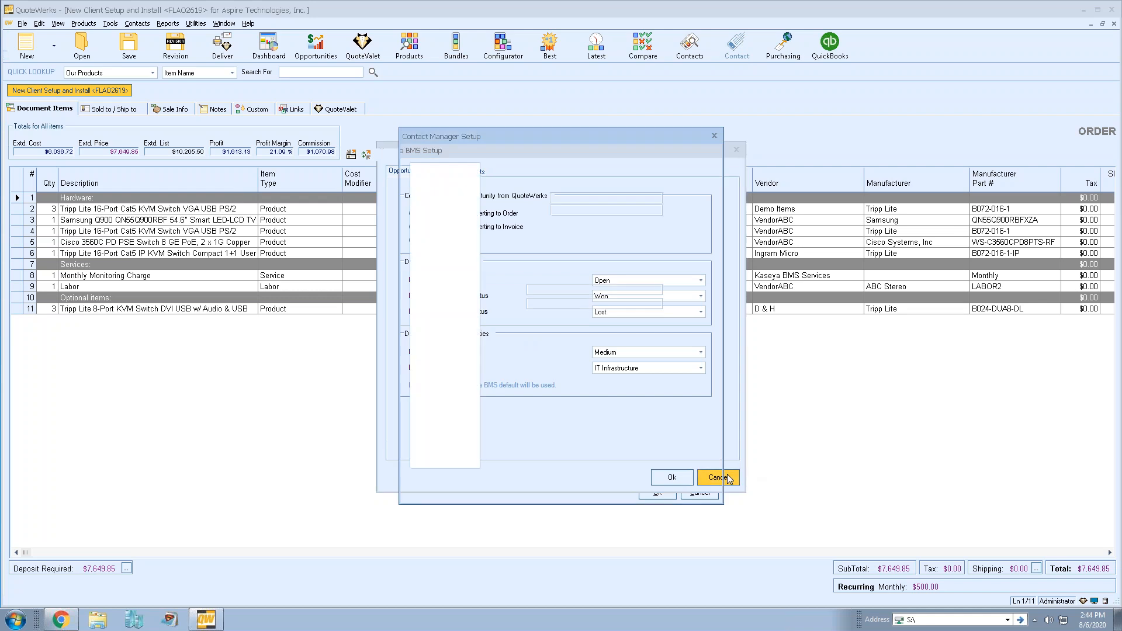
# - Cancel the contact manager setup, then check the product lookup for the Kaseya BMS product and service sources and close it
pyautogui.click(694, 493)
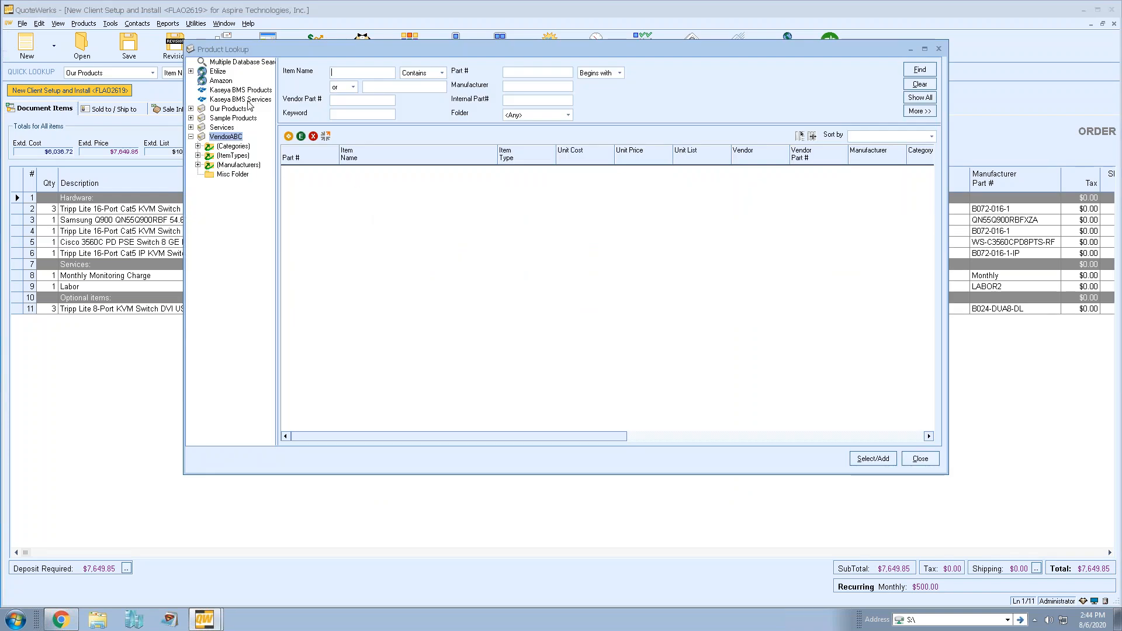
pyautogui.click(918, 459)
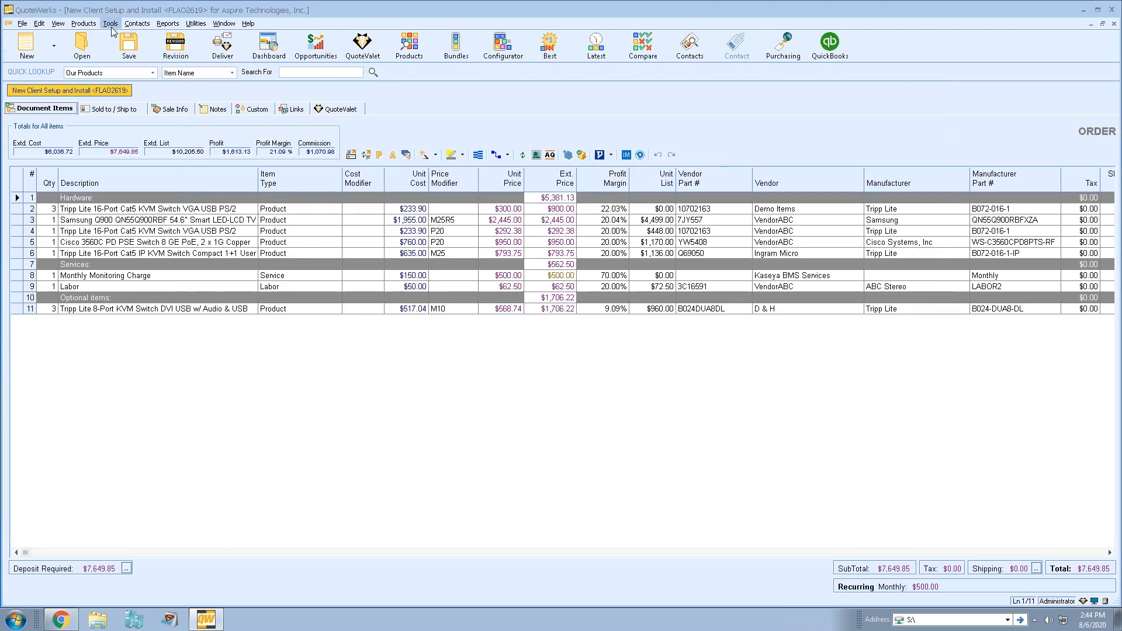
# - Open the product data source setup and select the Kaseya BMS Products source
pyautogui.click(89, 24)
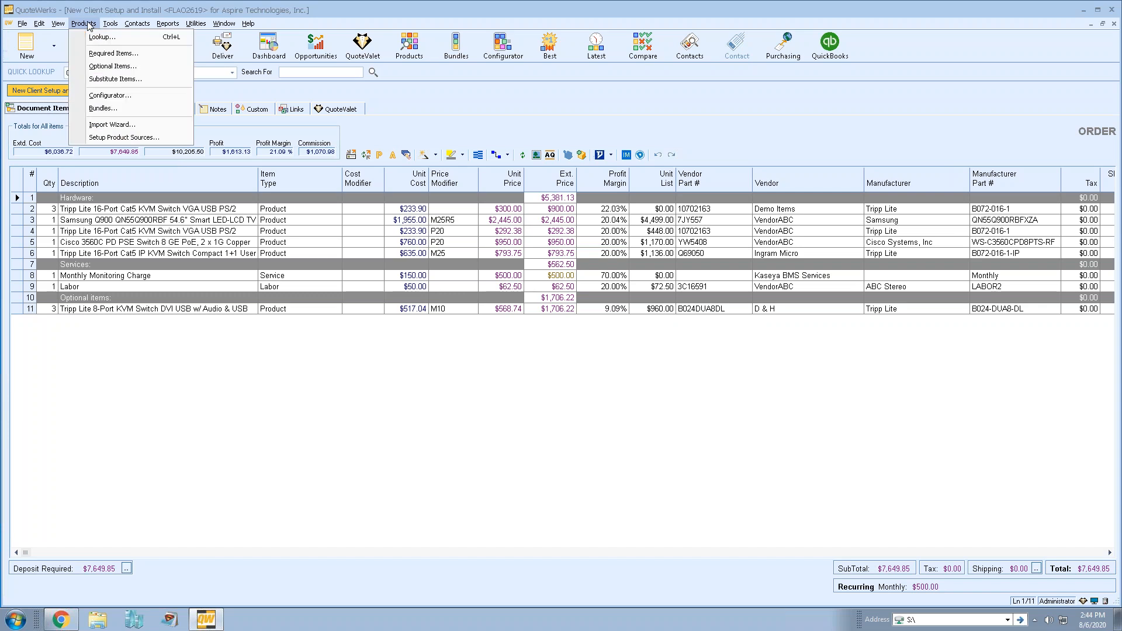
pyautogui.click(159, 138)
pyautogui.click(475, 306)
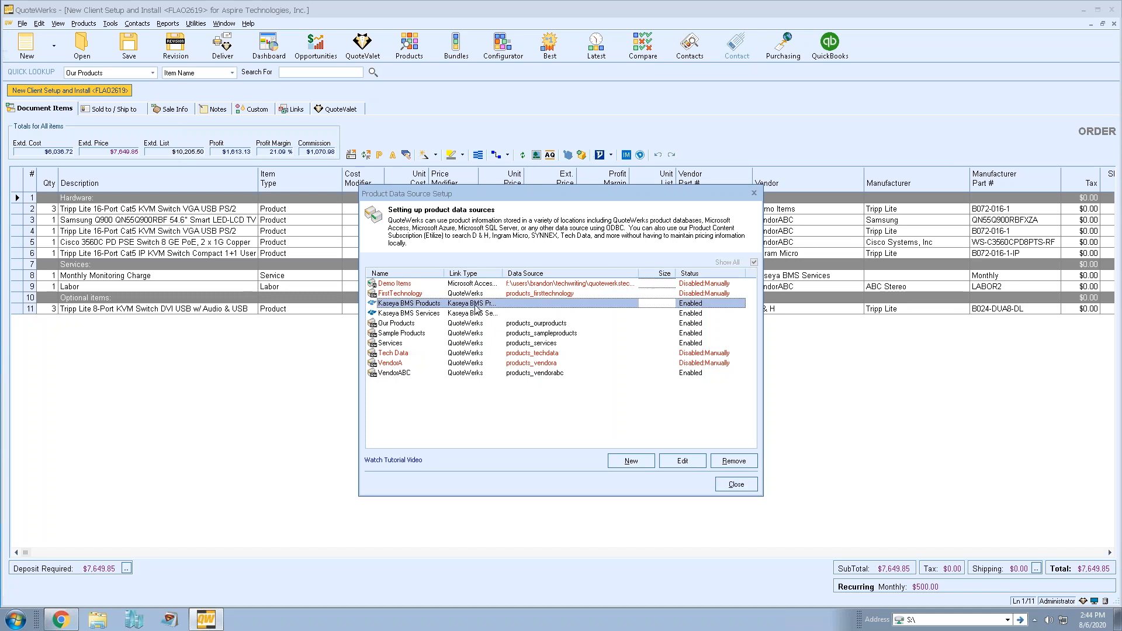
pyautogui.click(634, 461)
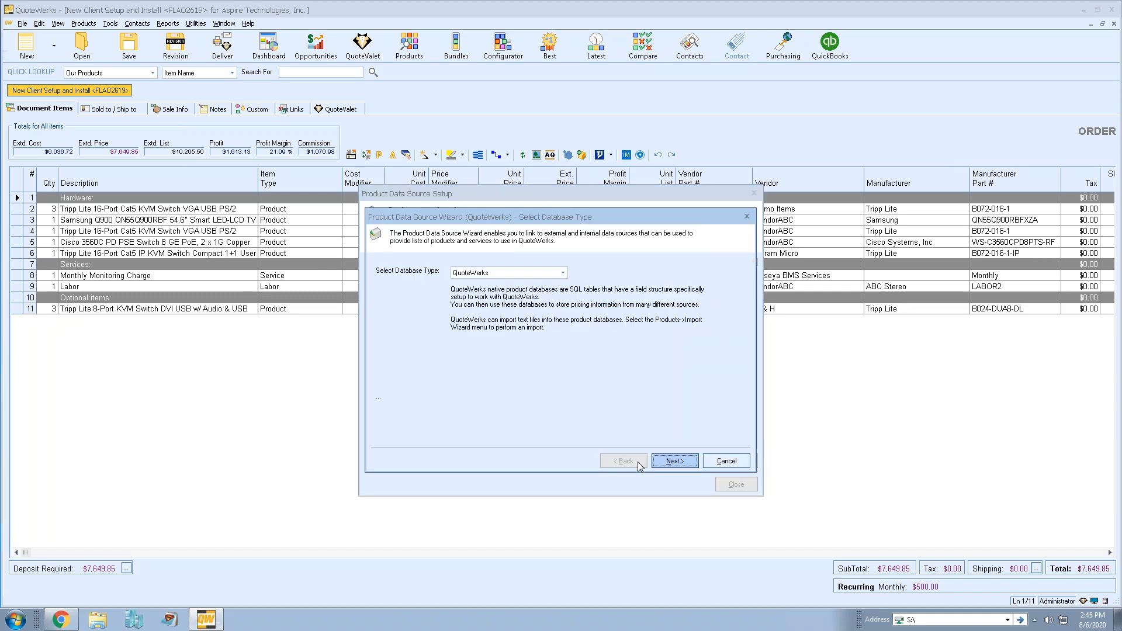
pyautogui.click(563, 273)
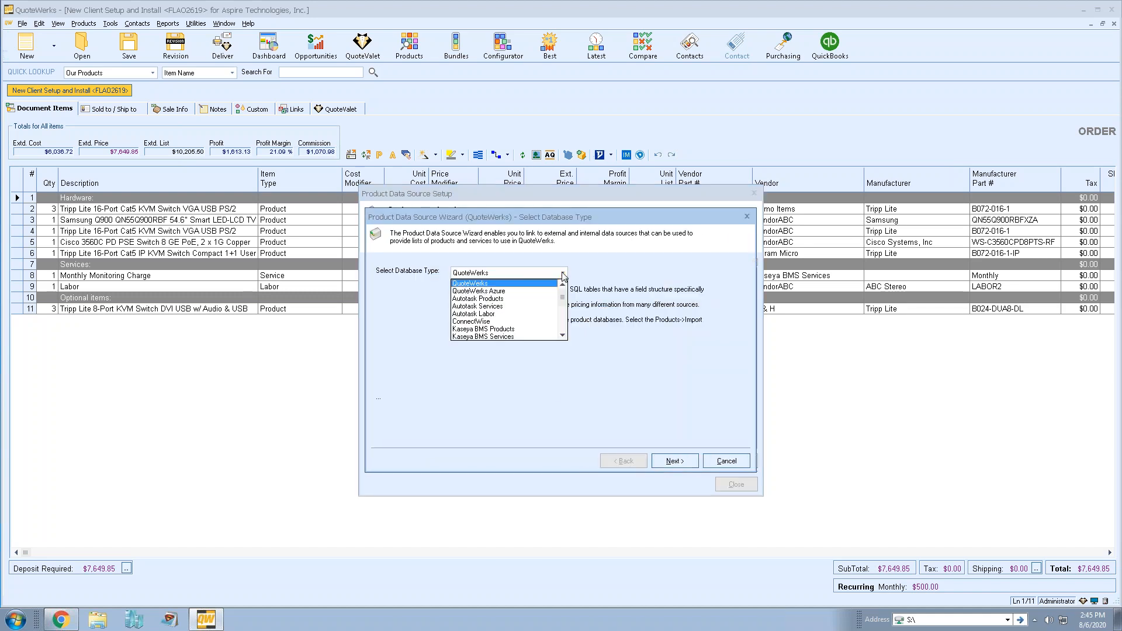
pyautogui.scroll(-1, 564, 304)
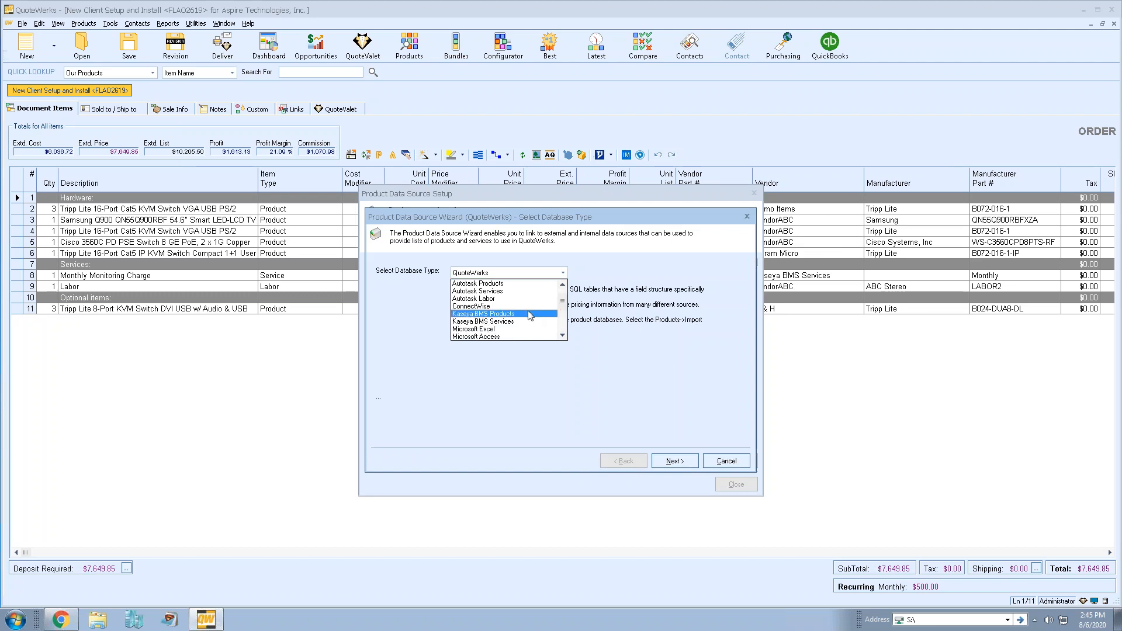
pyautogui.click(520, 314)
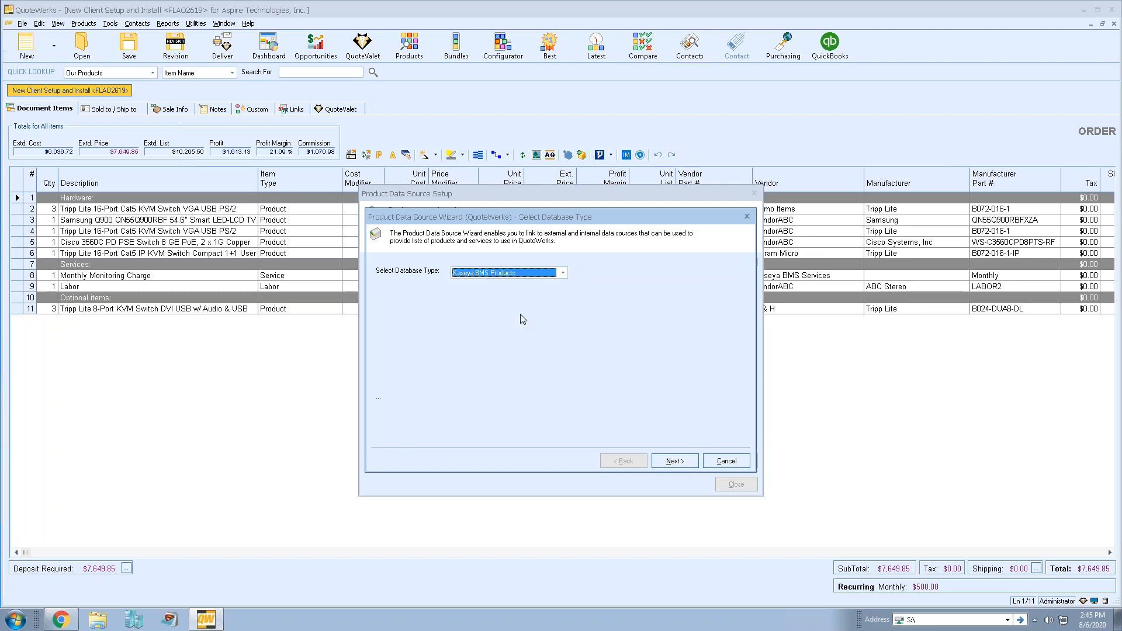
pyautogui.click(657, 461)
pyautogui.click(670, 352)
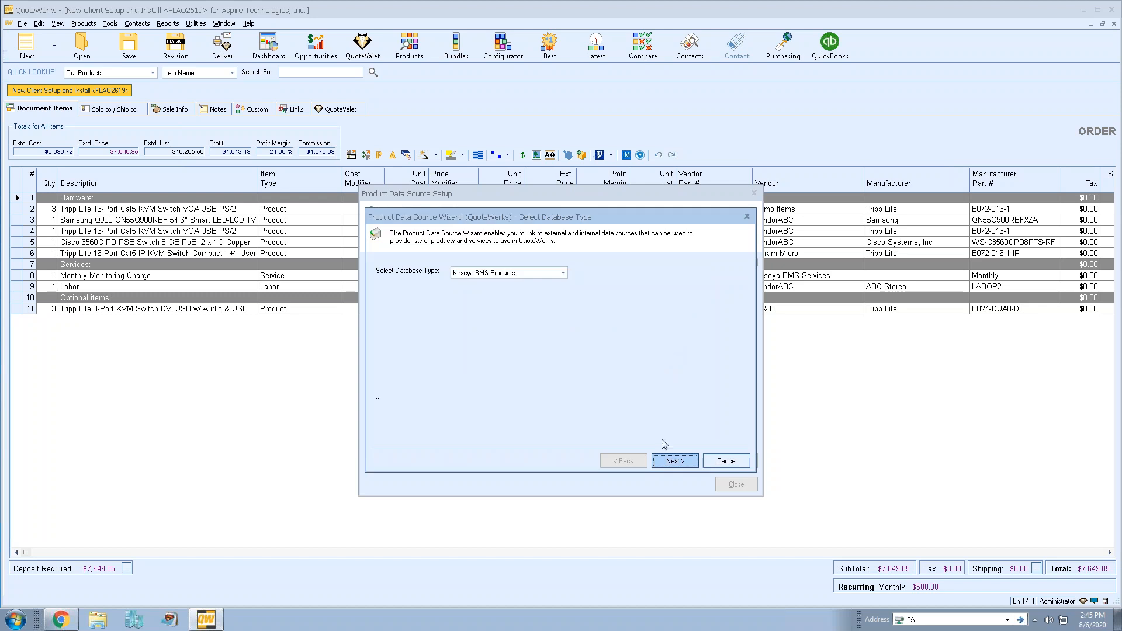
pyautogui.click(726, 461)
# - Remove the existing Kaseya BMS Products data source and start a new one with the database type Kaseya BMS Products
pyautogui.click(733, 460)
pyautogui.click(562, 373)
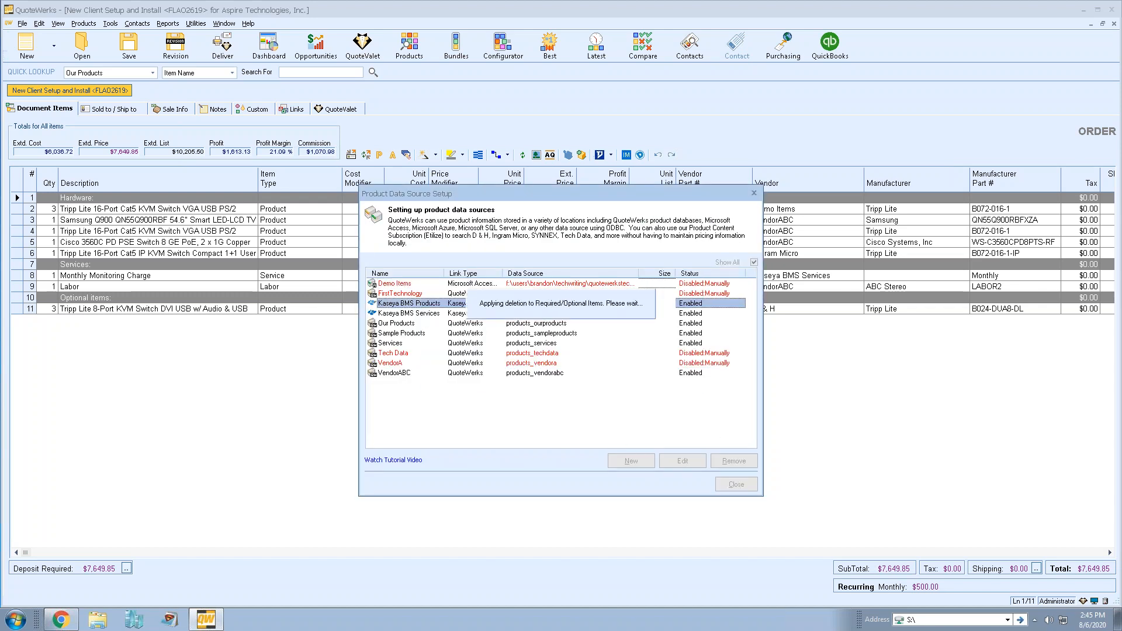
pyautogui.click(631, 460)
pyautogui.click(517, 273)
pyautogui.click(514, 332)
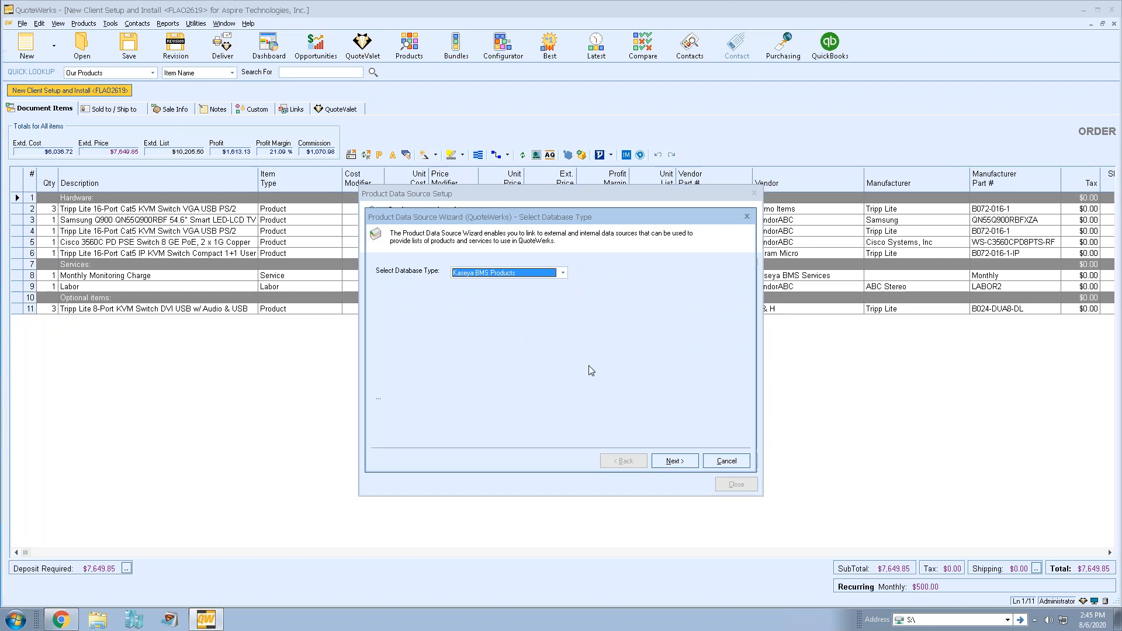
pyautogui.click(672, 460)
# - Examine the column mappings and the available external fields, including Cost, Description, Manufacturer, ManufacturerPartNumber and QuoteWerksItemType
pyautogui.moveTo(746, 302)
pyautogui.mouseDown()
pyautogui.moveTo(750, 350)
pyautogui.moveTo(747, 297)
pyautogui.mouseUp()
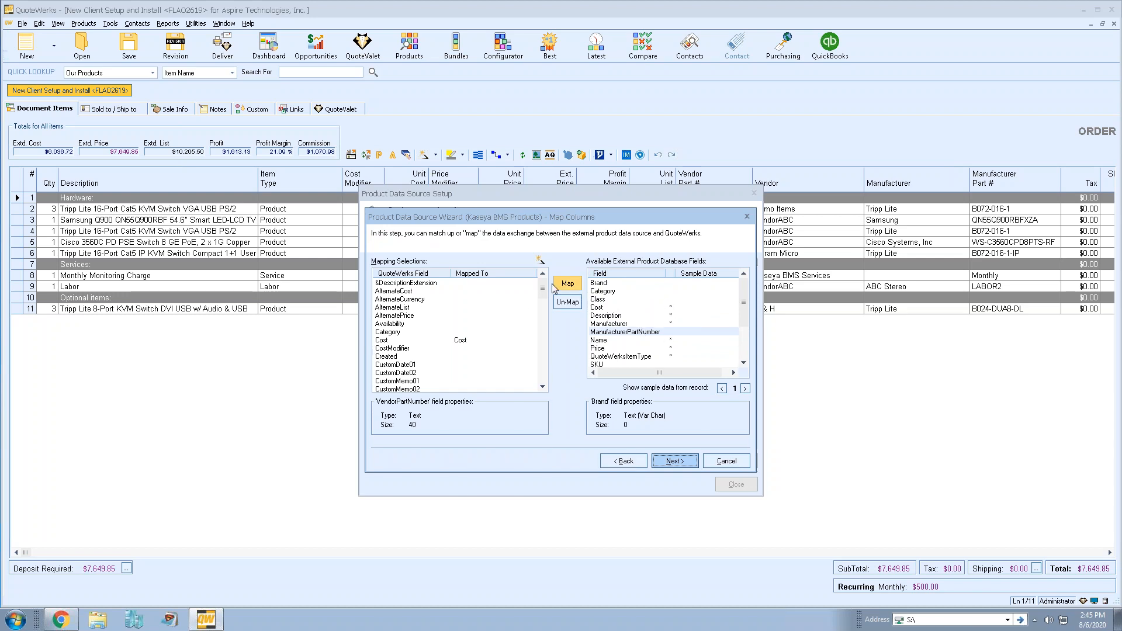
pyautogui.moveTo(540, 290)
pyautogui.mouseDown()
pyautogui.moveTo(542, 351)
pyautogui.moveTo(543, 287)
pyautogui.mouseUp()
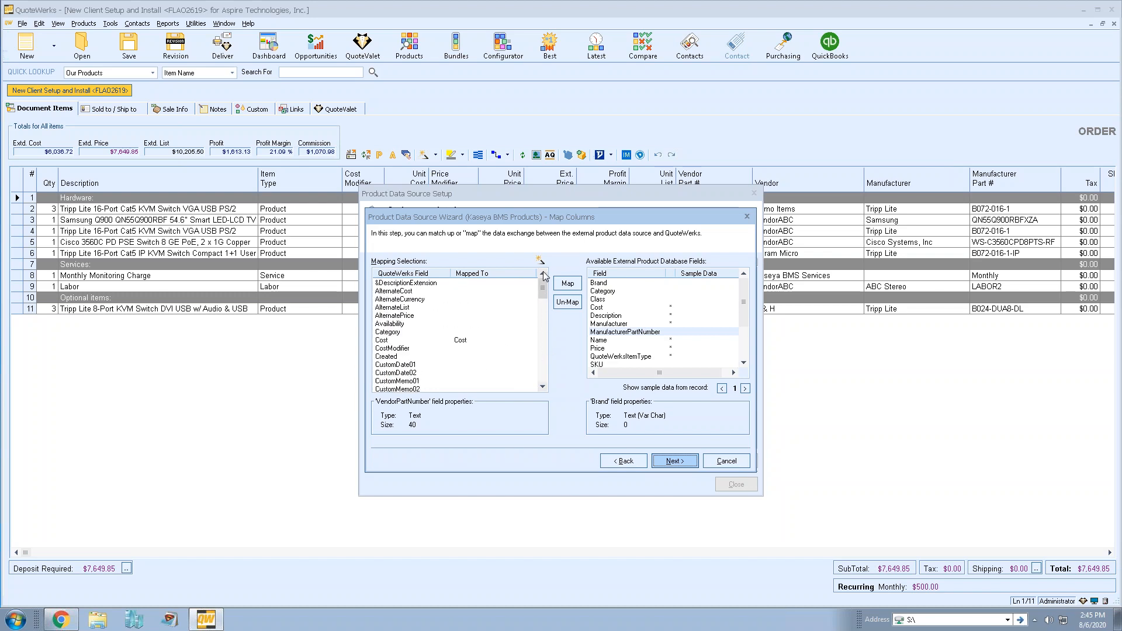
pyautogui.click(667, 308)
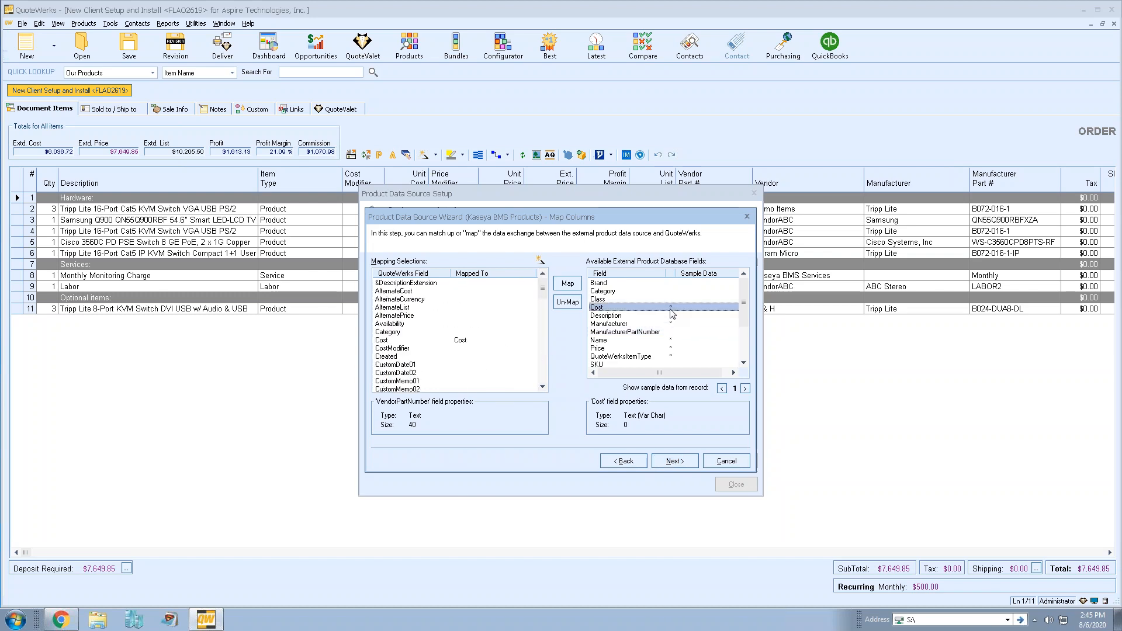
pyautogui.click(661, 316)
pyautogui.click(662, 324)
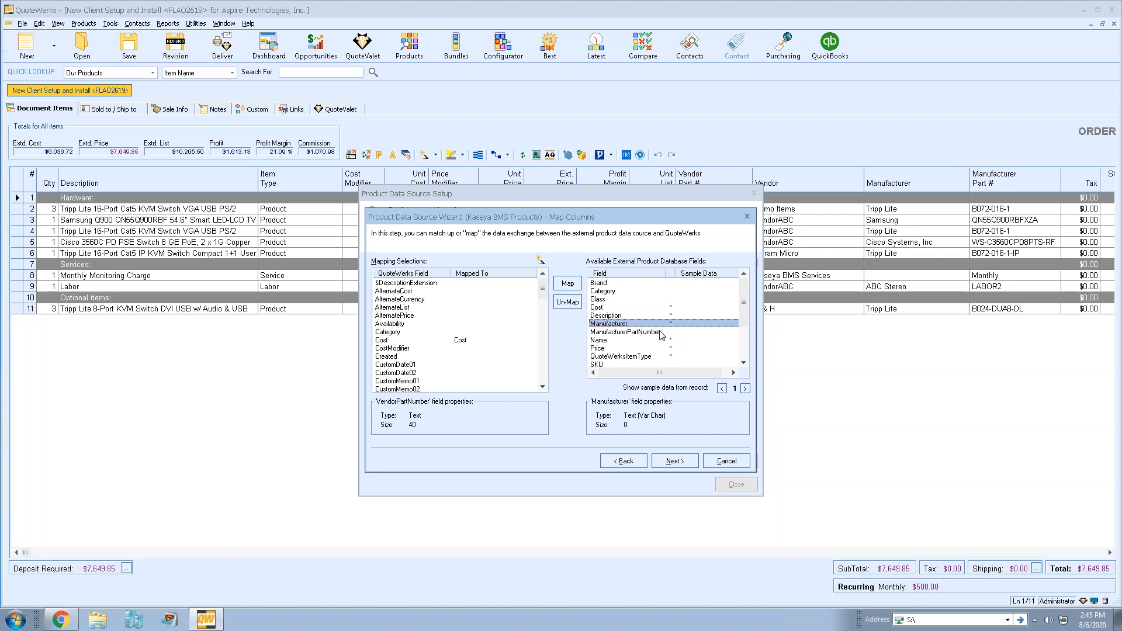
pyautogui.click(658, 333)
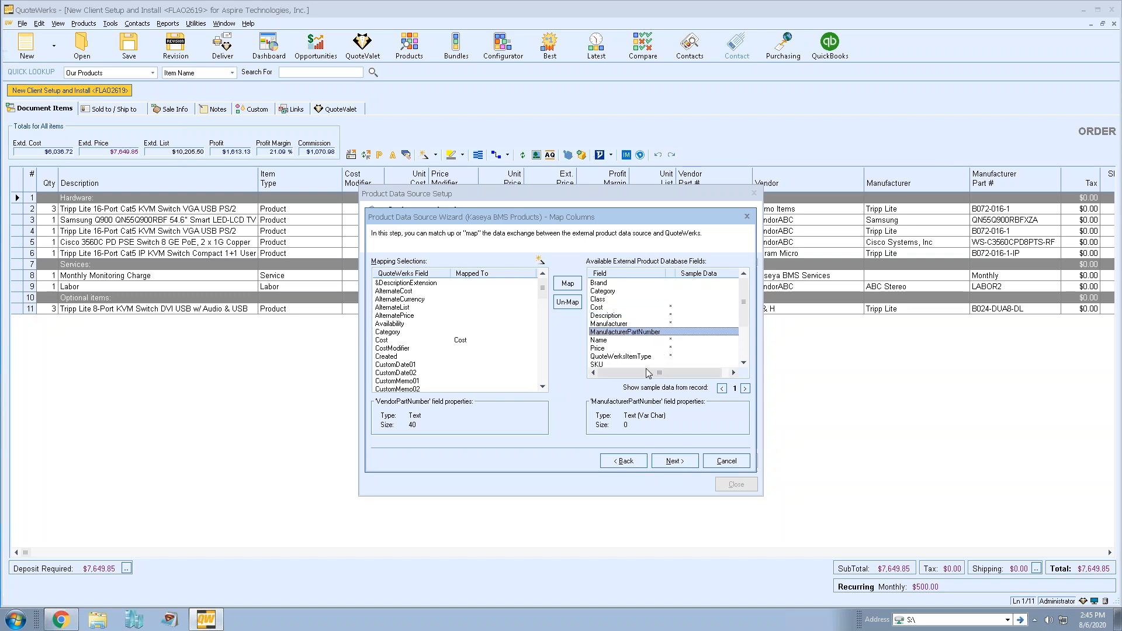
pyautogui.click(649, 357)
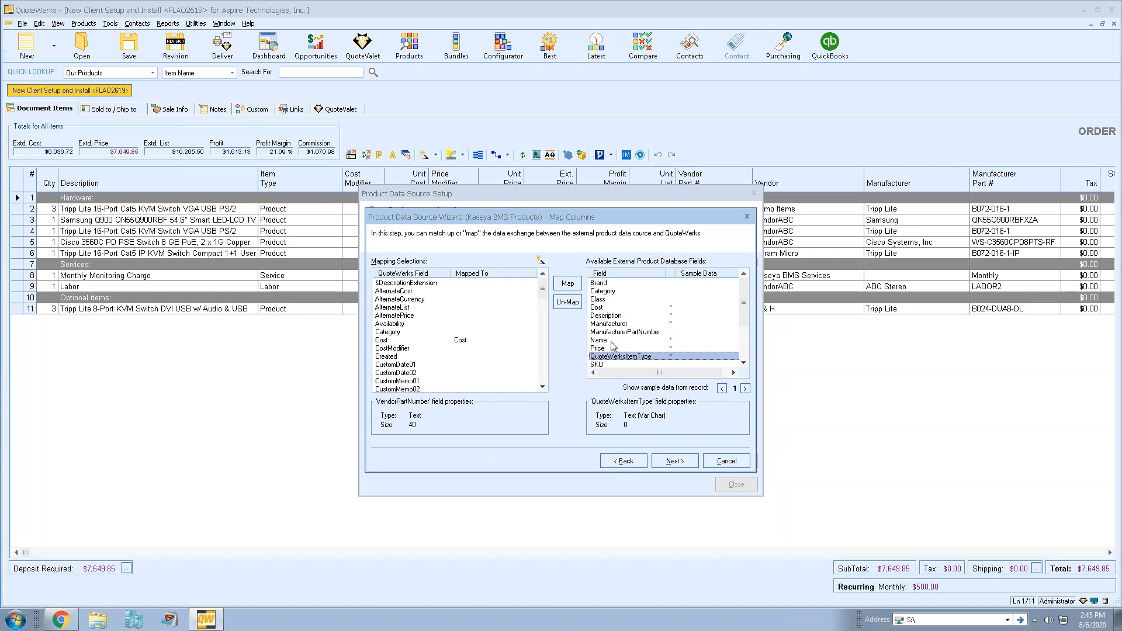
pyautogui.click(643, 332)
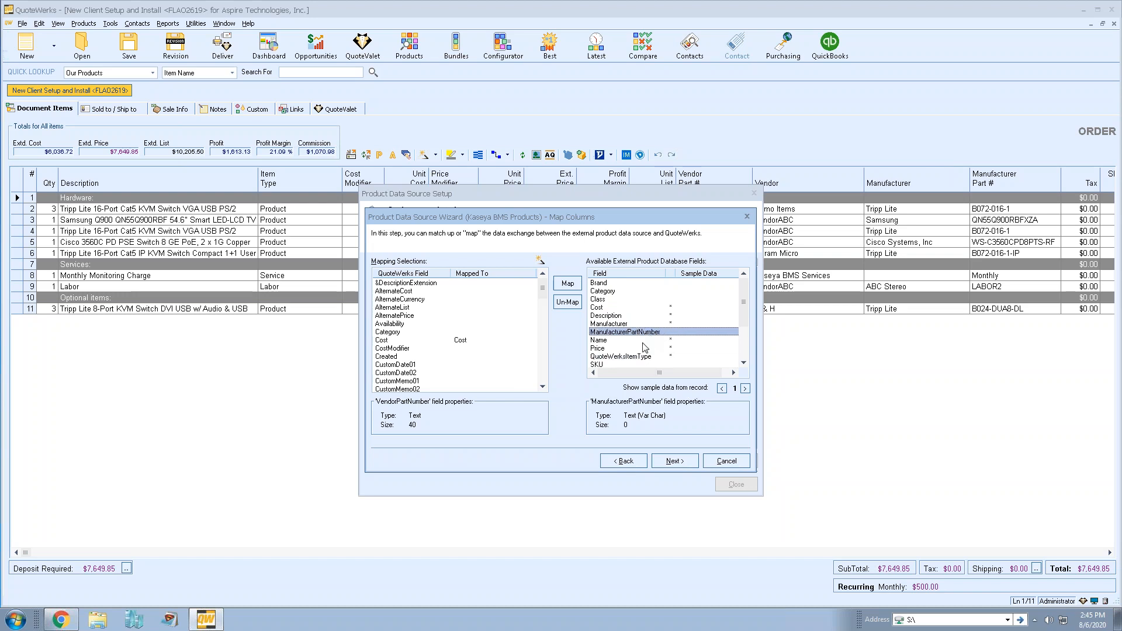
# - Map the QuoteWerks Category field to the external Category field
pyautogui.click(632, 291)
pyautogui.moveTo(543, 287); pyautogui.dragTo(543, 289)
pyautogui.click(409, 324)
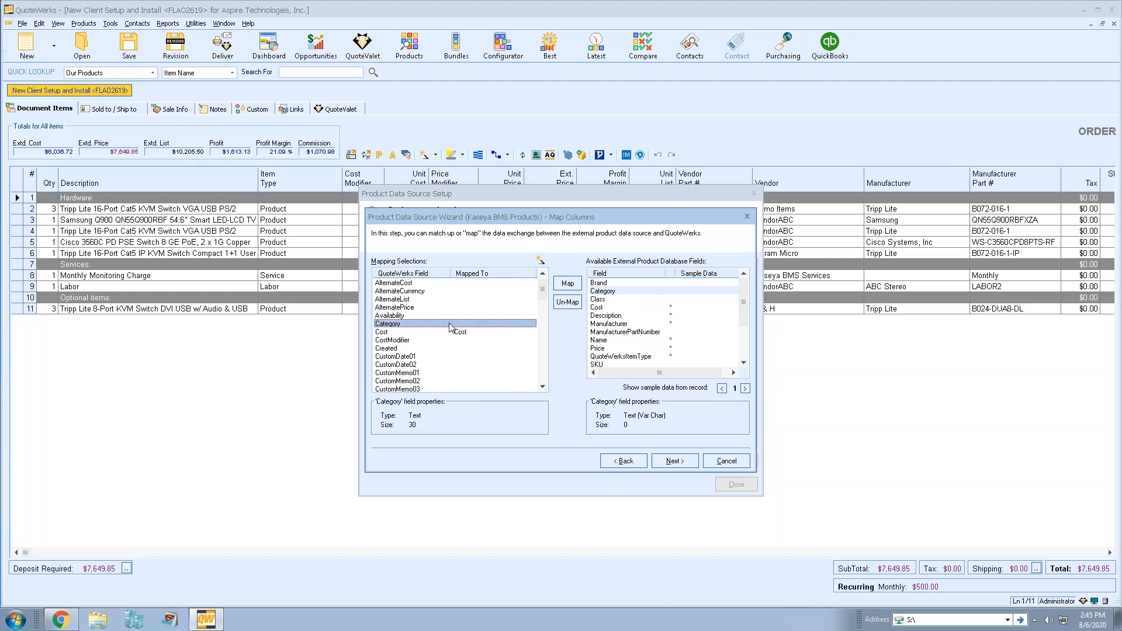
pyautogui.click(567, 285)
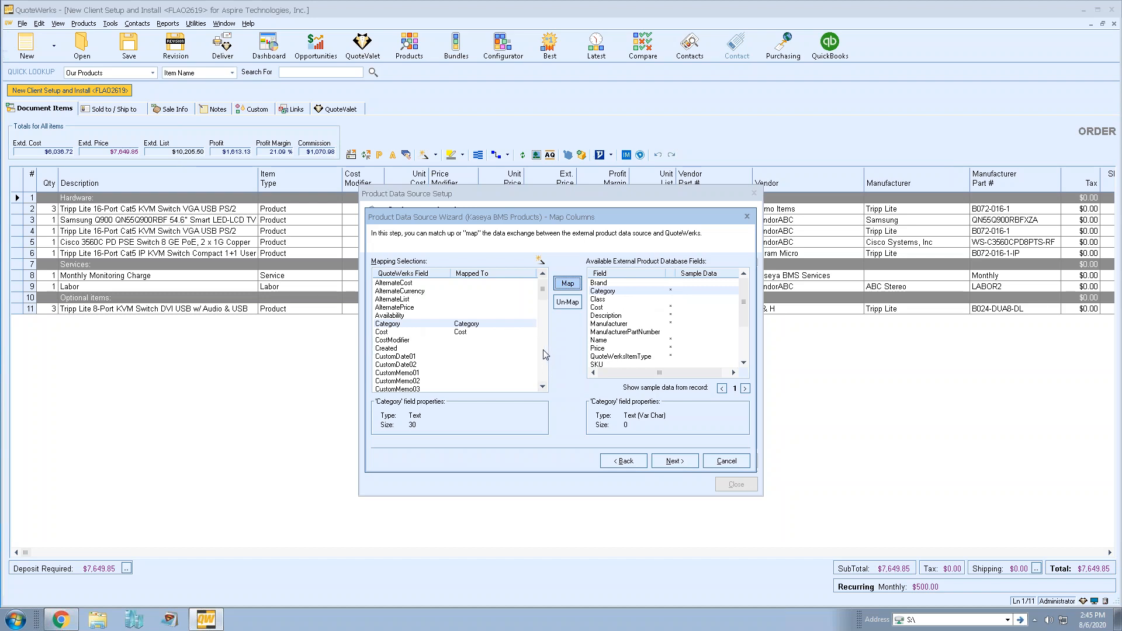
# - Accept the name Kaseya BMS Products and the default column titles, finish the data source wizard, and close the data source setup
pyautogui.scroll(-3, 749, 311)
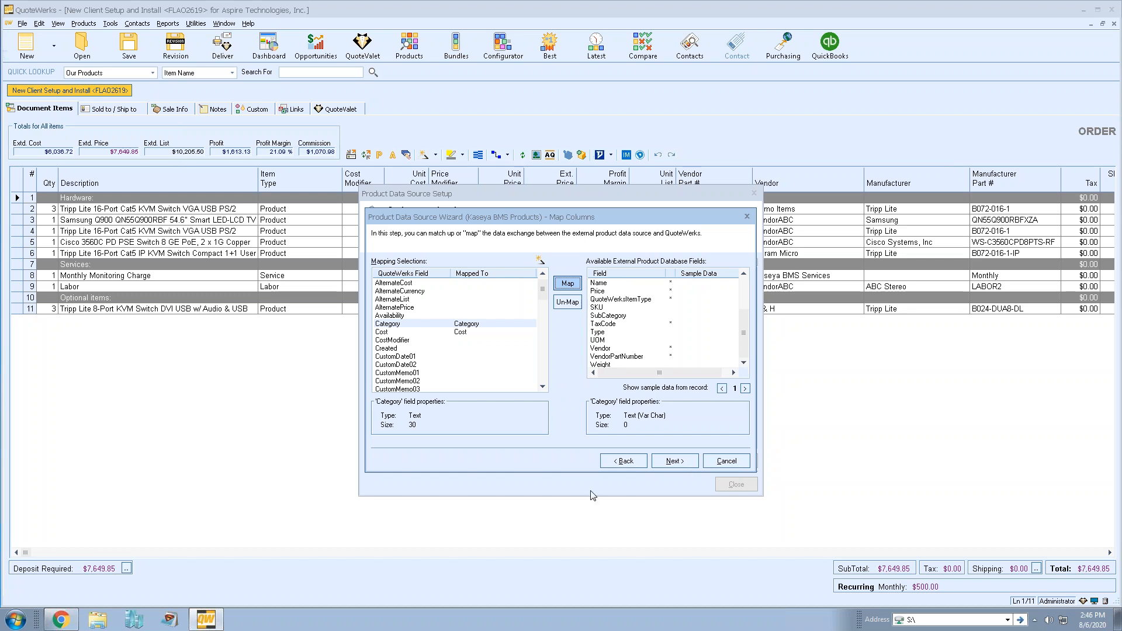
pyautogui.click(674, 461)
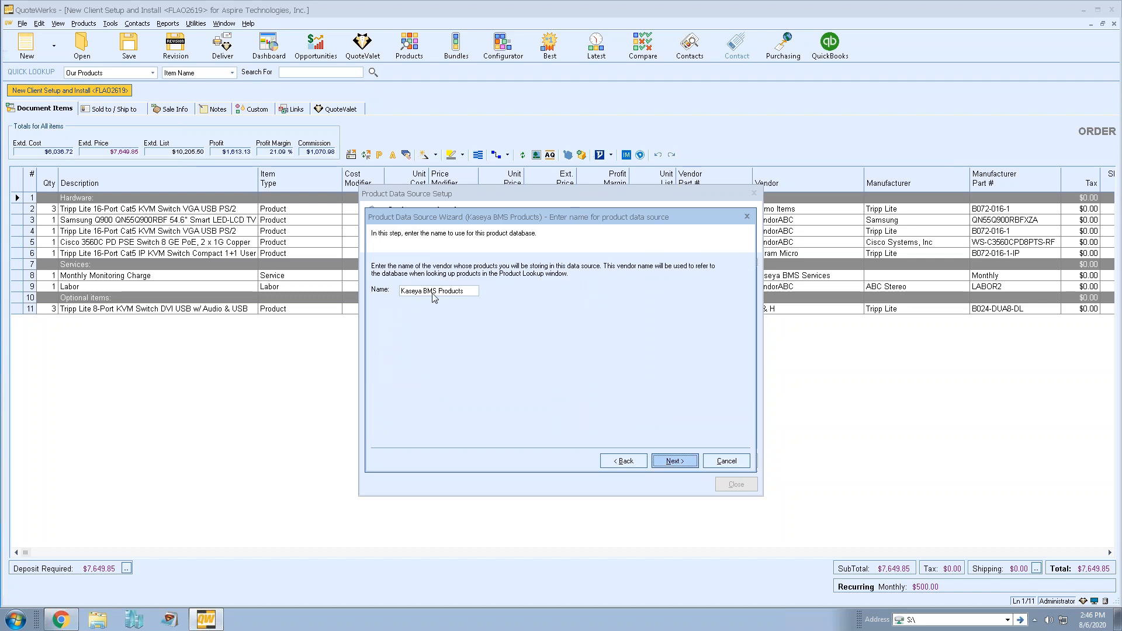
pyautogui.click(684, 462)
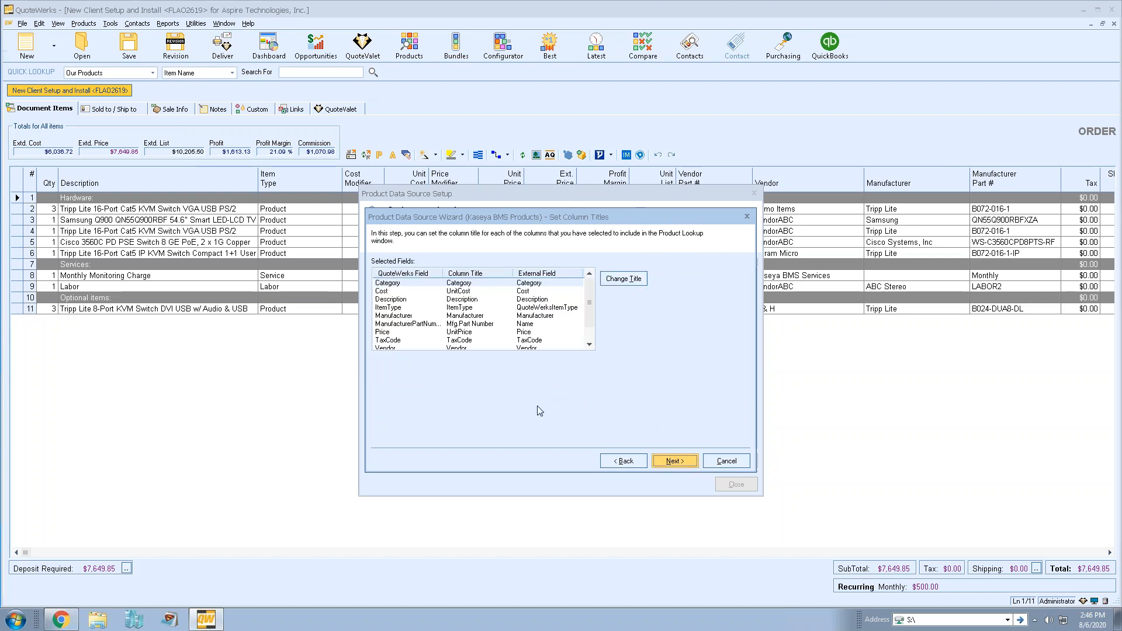
pyautogui.click(677, 461)
pyautogui.click(682, 461)
pyautogui.click(722, 460)
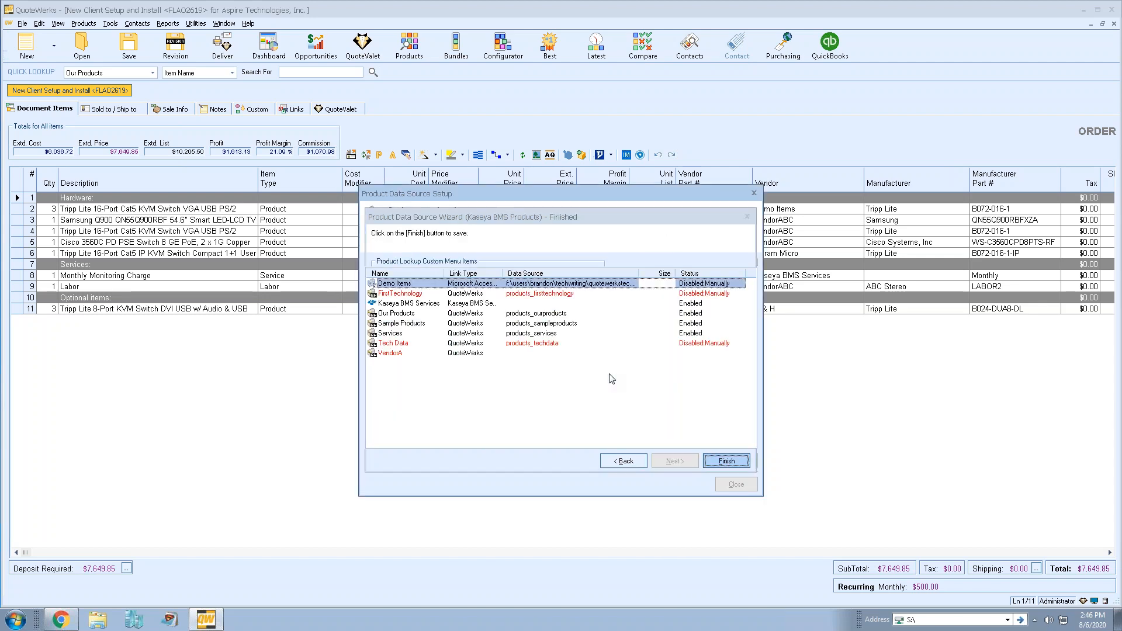
pyautogui.click(736, 485)
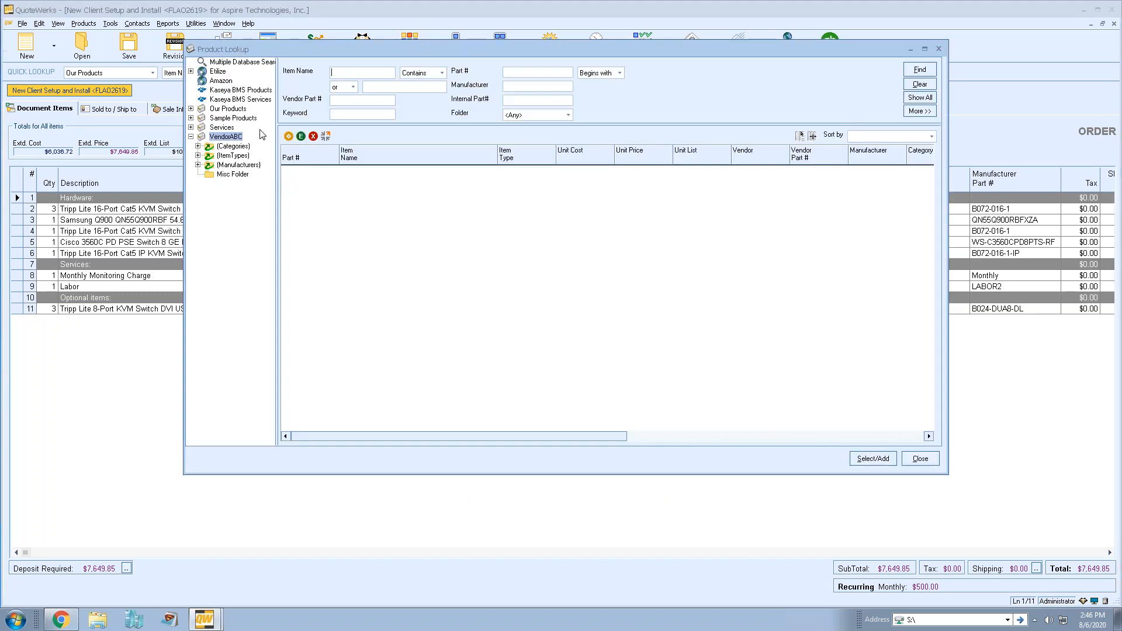
# - Search the Kaseya BMS Products source for items named "tripp lite" in the product lookup, and close the lookup without adding anything
pyautogui.click(248, 92)
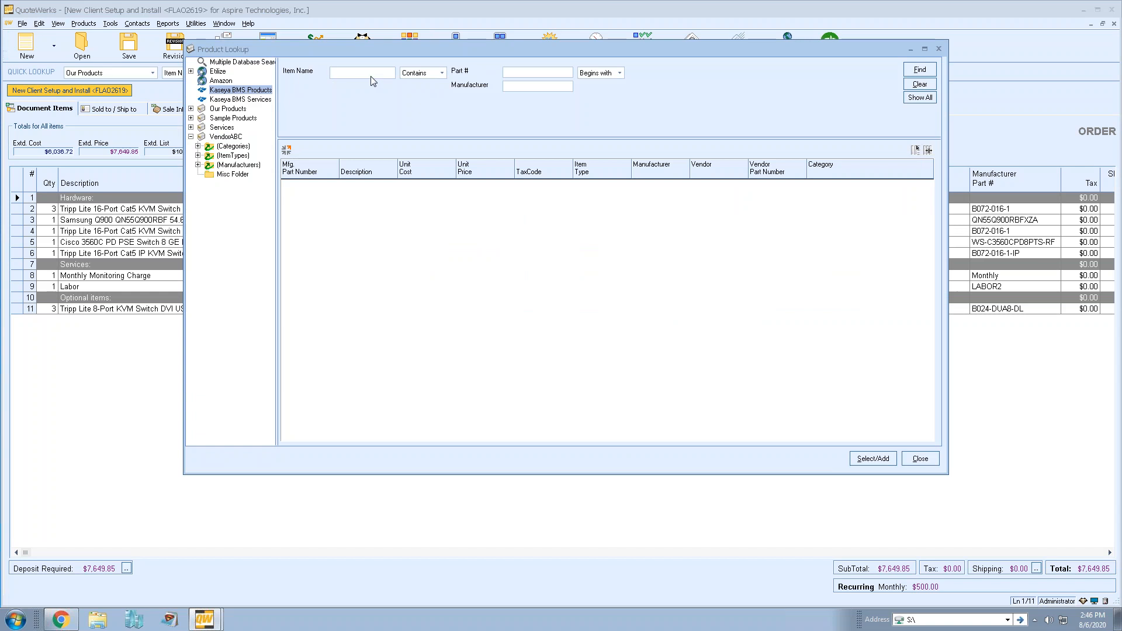
pyautogui.write('tripp lite')
pyautogui.press('Return')
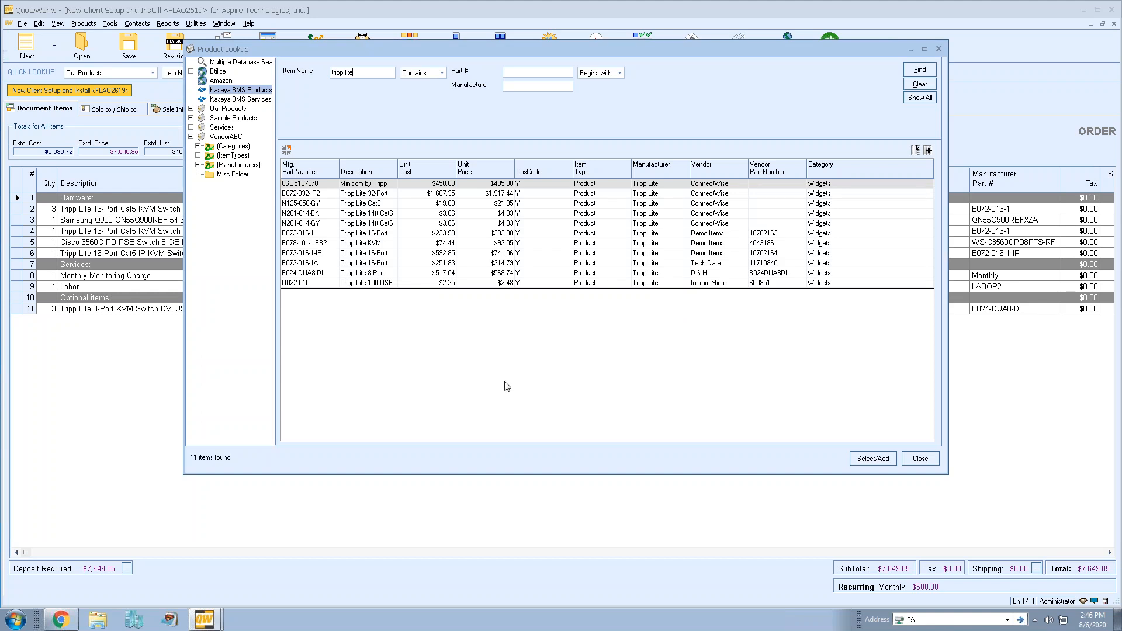
pyautogui.click(916, 456)
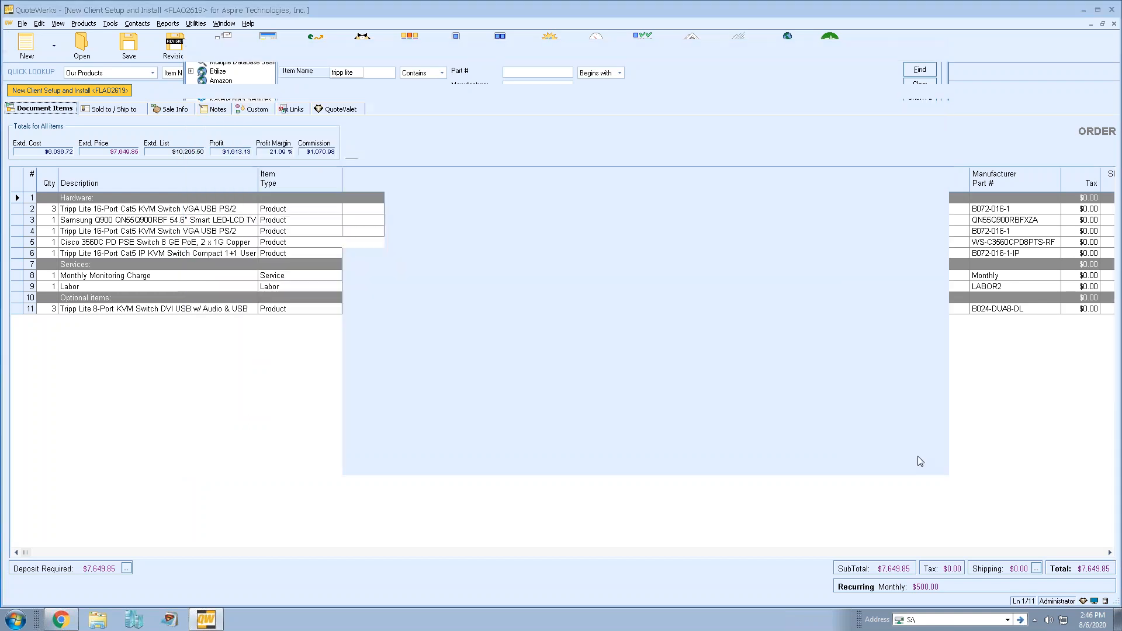